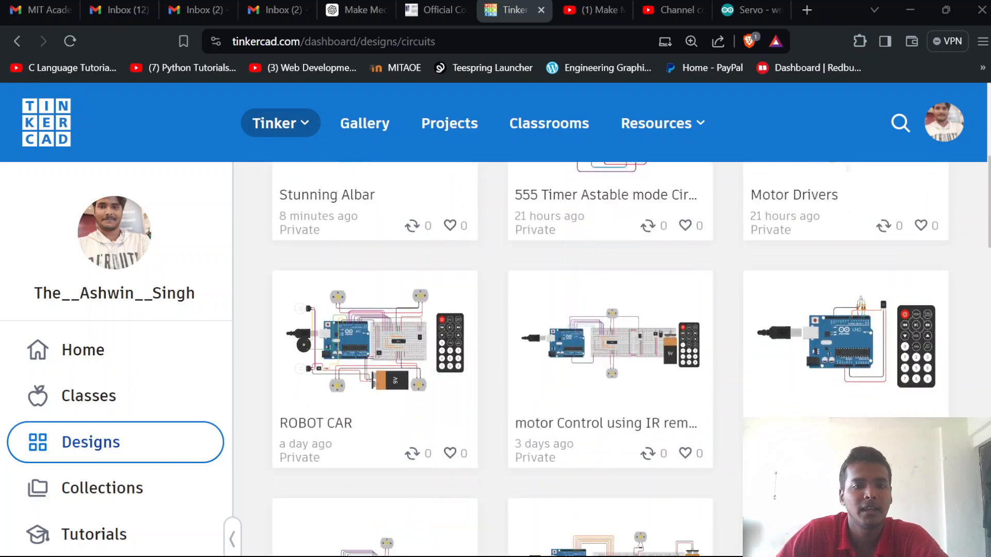
# - Create a new circuit design and dismiss the hint about pre-made starter circuits
pyautogui.moveTo(375, 341)
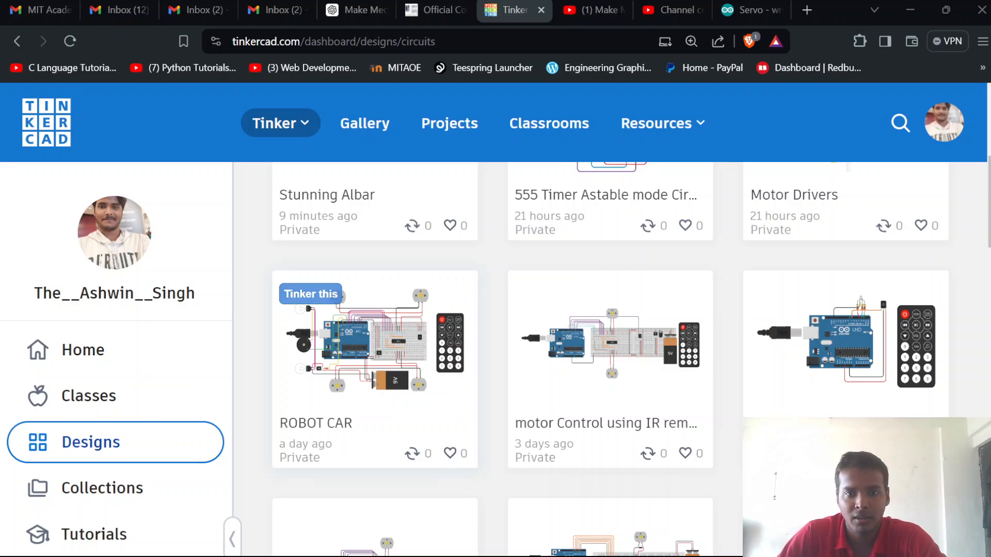
pyautogui.scroll(2, 611, 359)
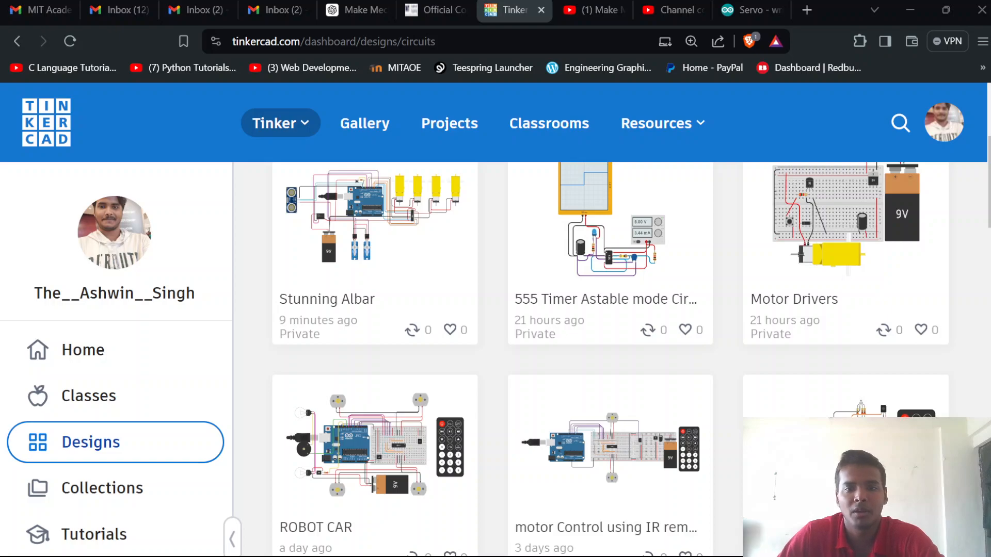
pyautogui.scroll(4, 610, 359)
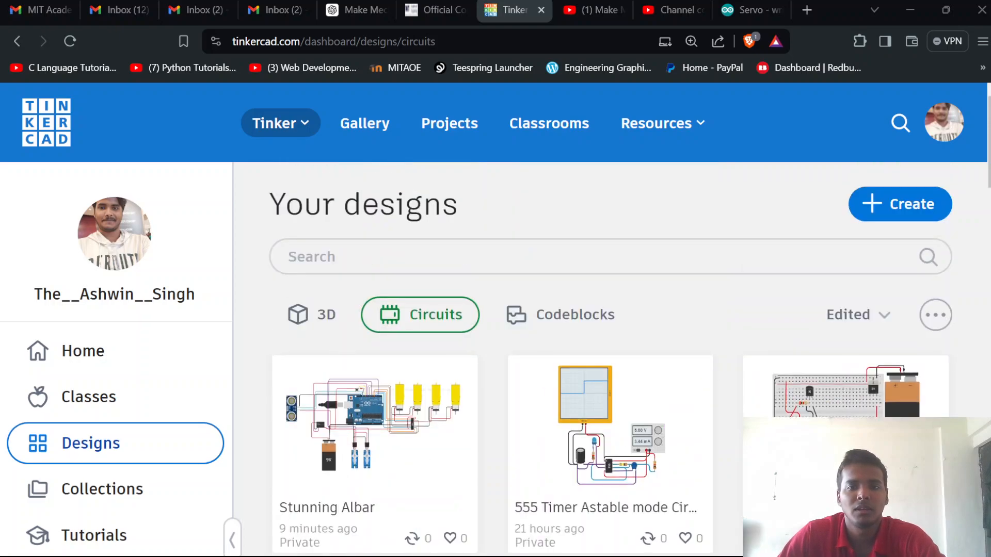
pyautogui.scroll(-2, 611, 359)
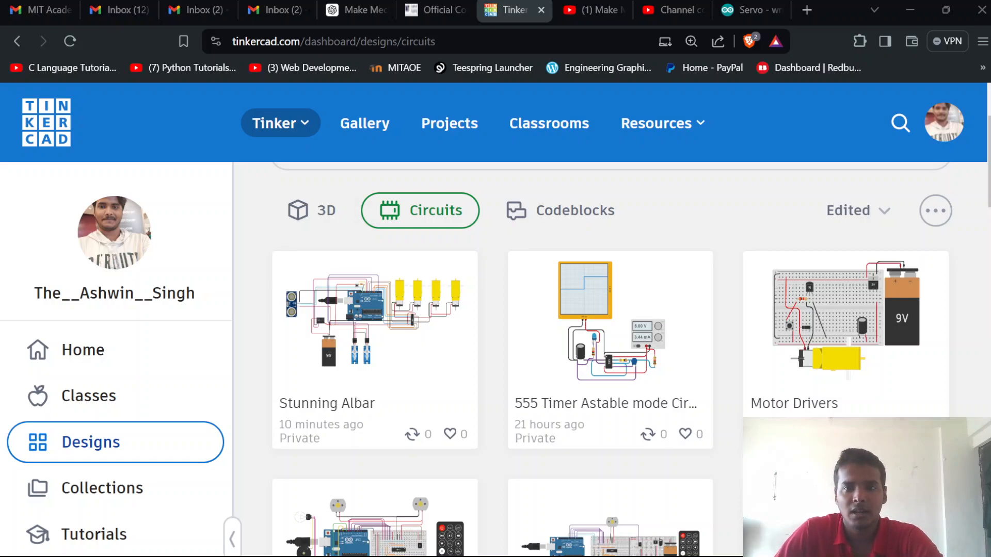
pyautogui.scroll(2, 873, 258)
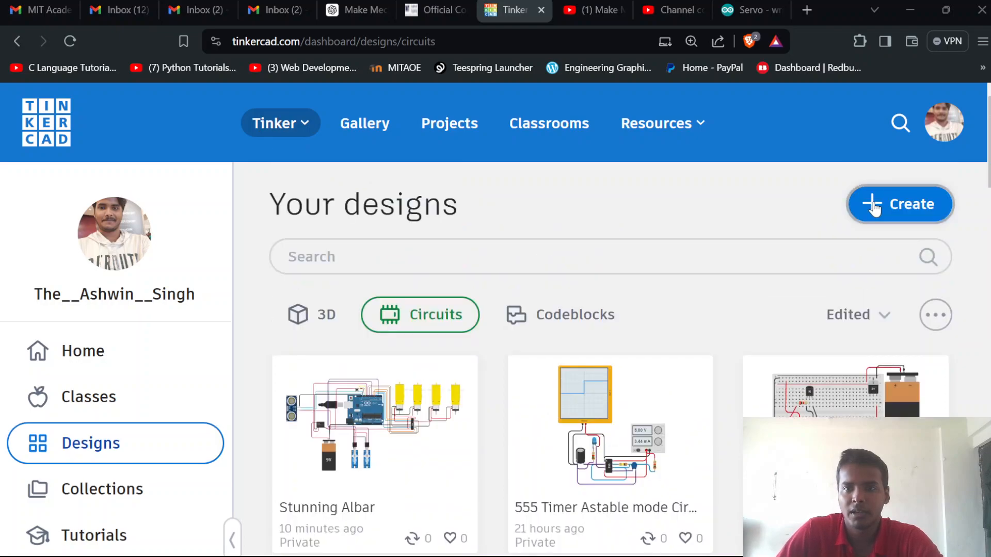
pyautogui.click(873, 206)
pyautogui.click(847, 312)
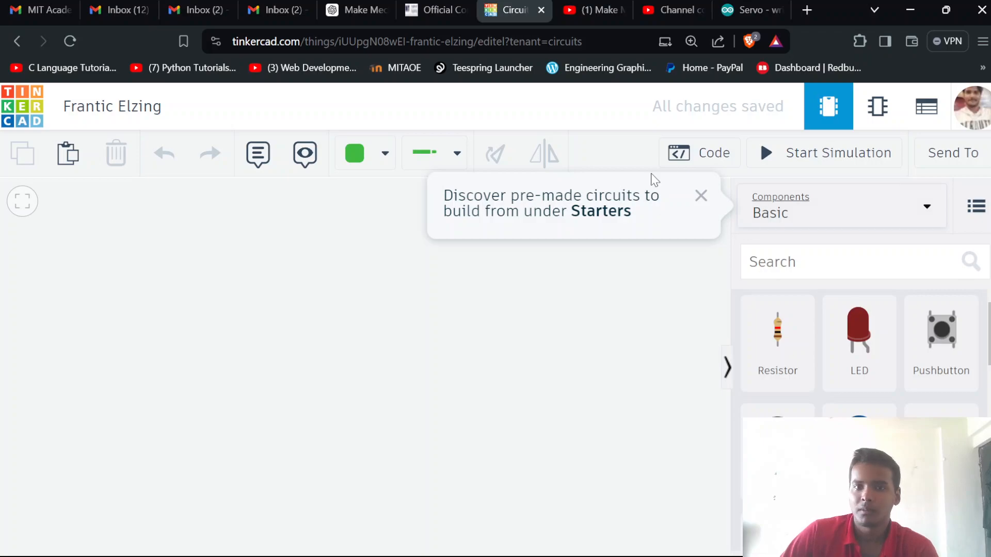
pyautogui.click(701, 196)
# - Switch the component library to All components and place an Arduino Uno R3 in the workspace
pyautogui.click(828, 203)
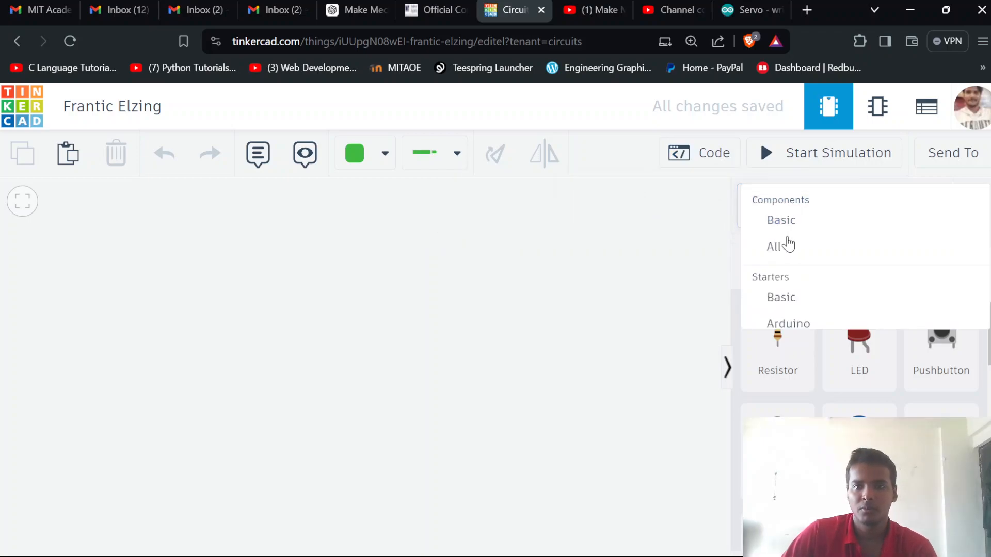
pyautogui.click(779, 253)
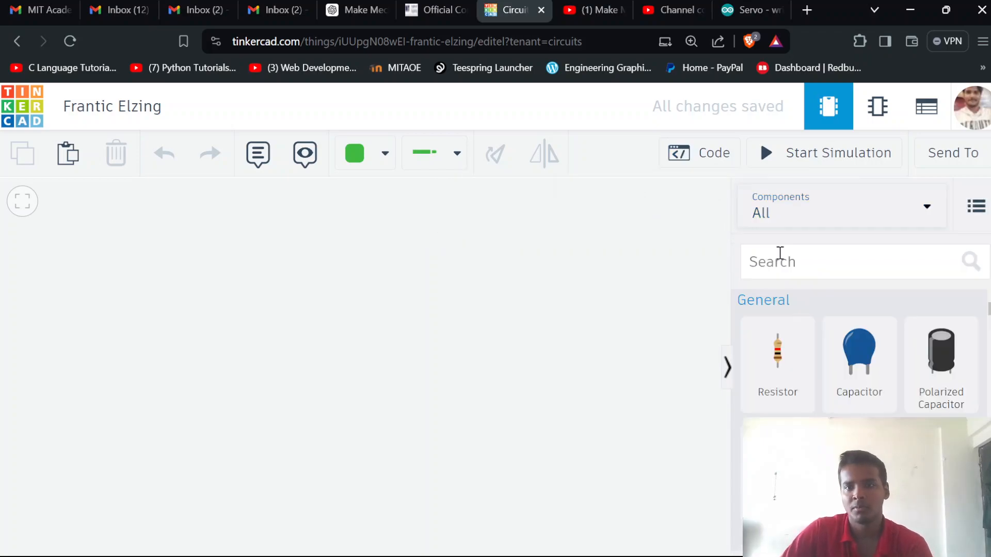
pyautogui.scroll(-10, 825, 412)
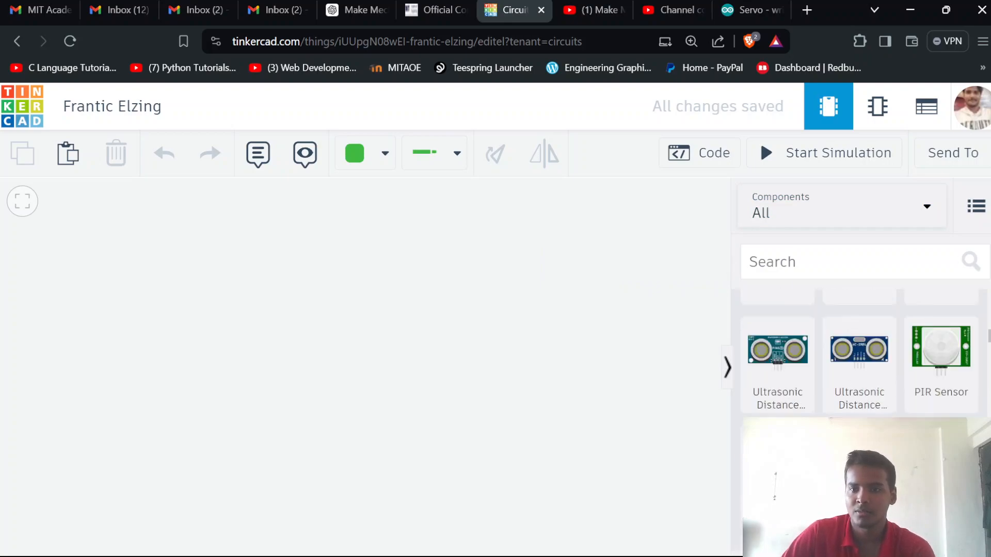
pyautogui.scroll(-10, 739, 486)
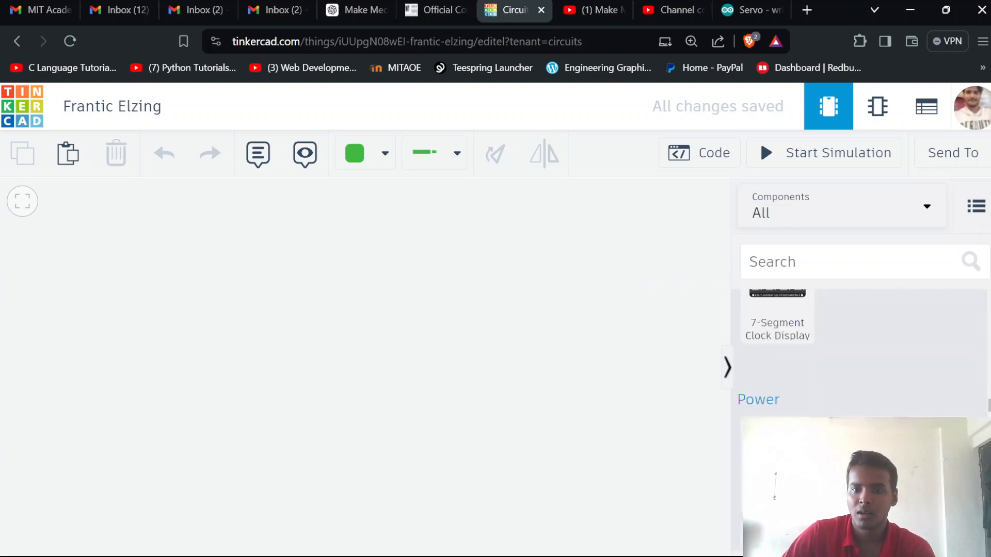
pyautogui.scroll(2, 740, 485)
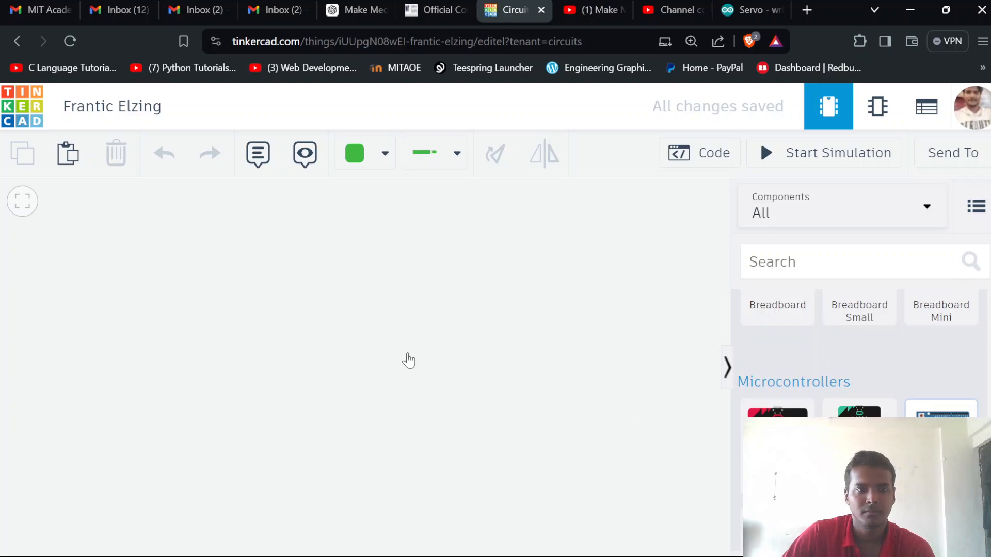
pyautogui.moveTo(216, 310); pyautogui.dragTo(205, 362)
pyautogui.scroll(5, 859, 356)
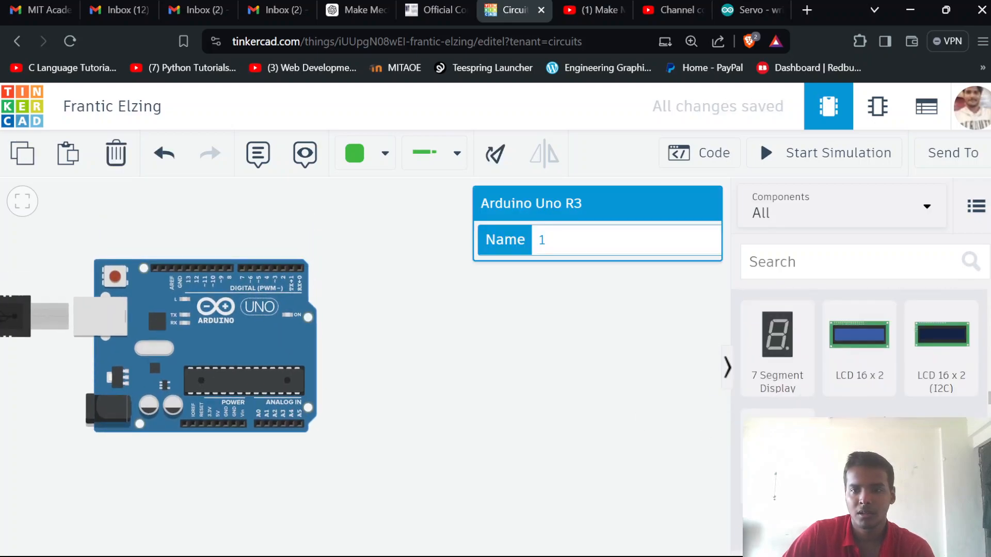
pyautogui.scroll(-4, 859, 356)
pyautogui.scroll(-1, 868, 382)
pyautogui.scroll(1, 873, 372)
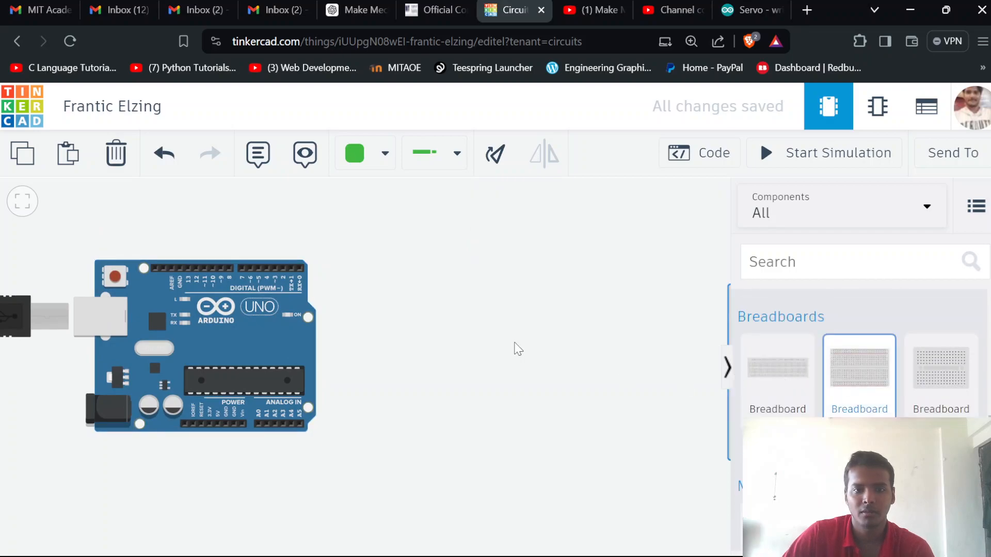
pyautogui.click(478, 338)
pyautogui.moveTo(477, 338); pyautogui.dragTo(525, 341)
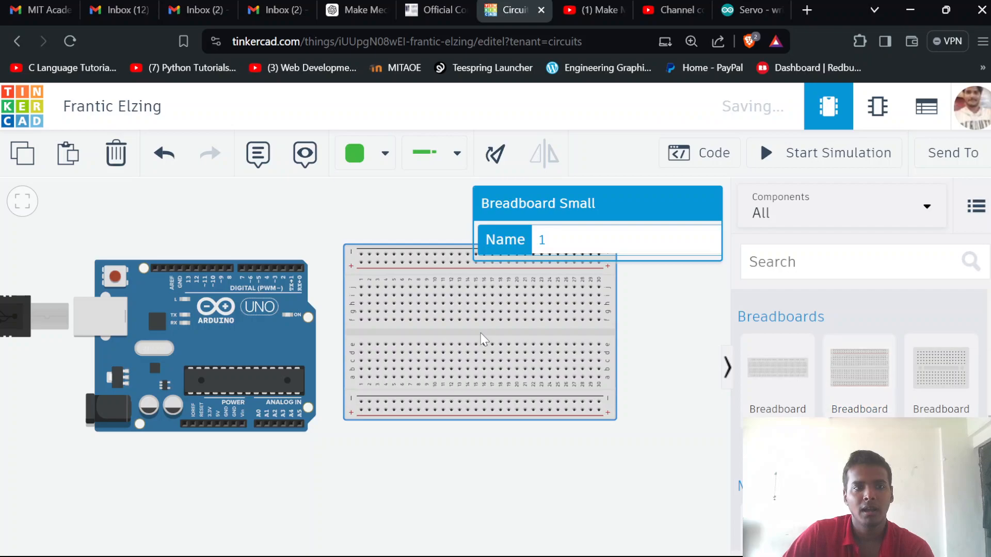
pyautogui.click(115, 157)
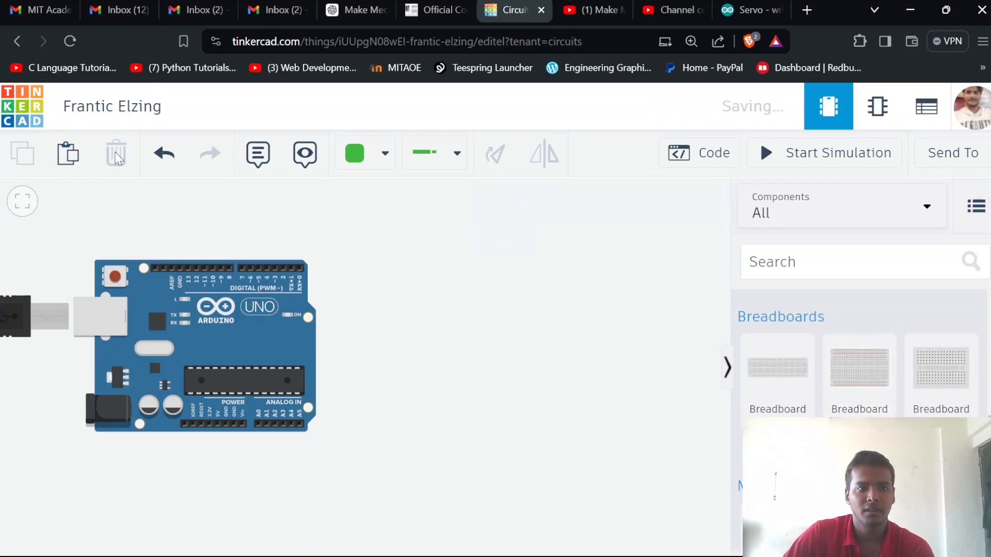
# - Return to the designs dashboard and reopen the Frantic Elzing circuit for editing
pyautogui.click(29, 100)
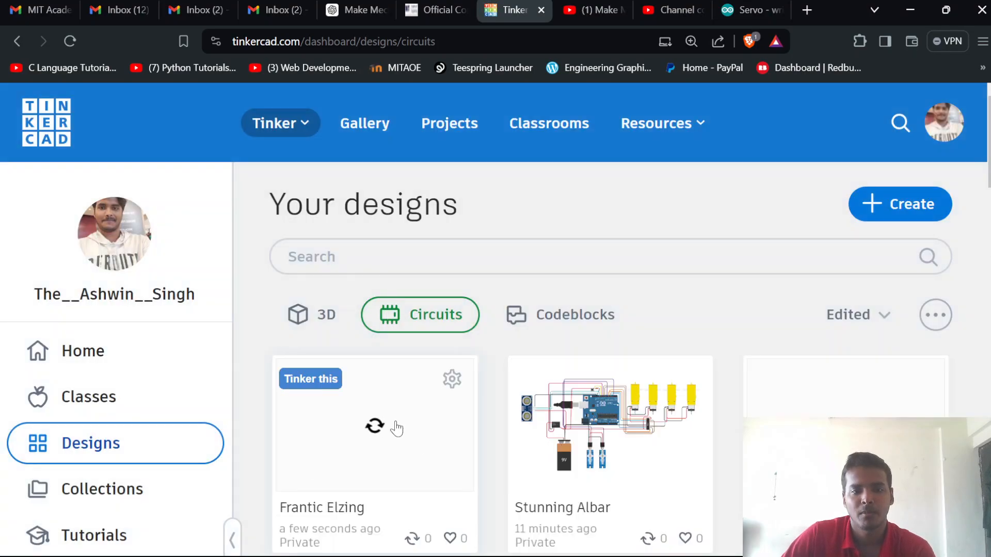
pyautogui.click(298, 385)
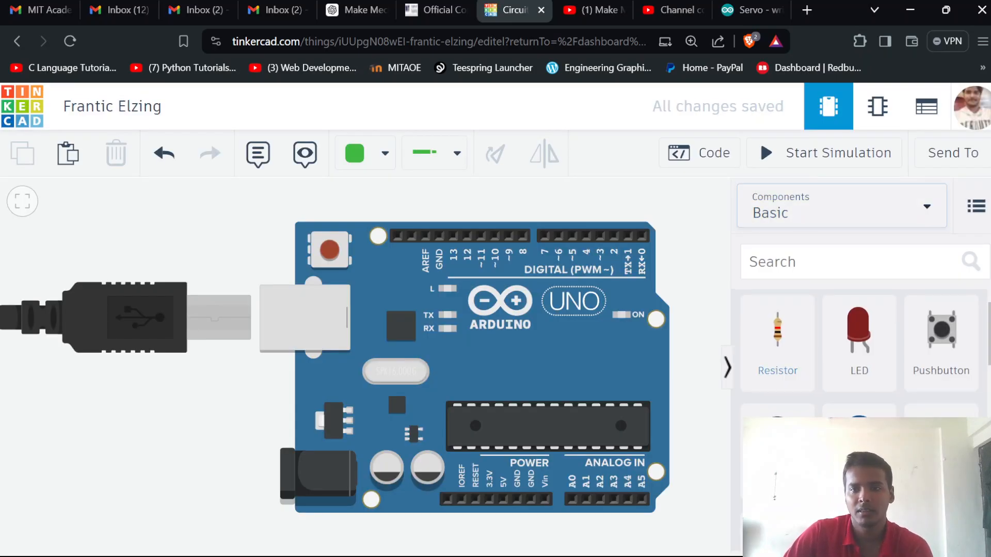
# - Look through the Basic components and the Circuit Assemblies starters in the component library
pyautogui.scroll(-10, 859, 351)
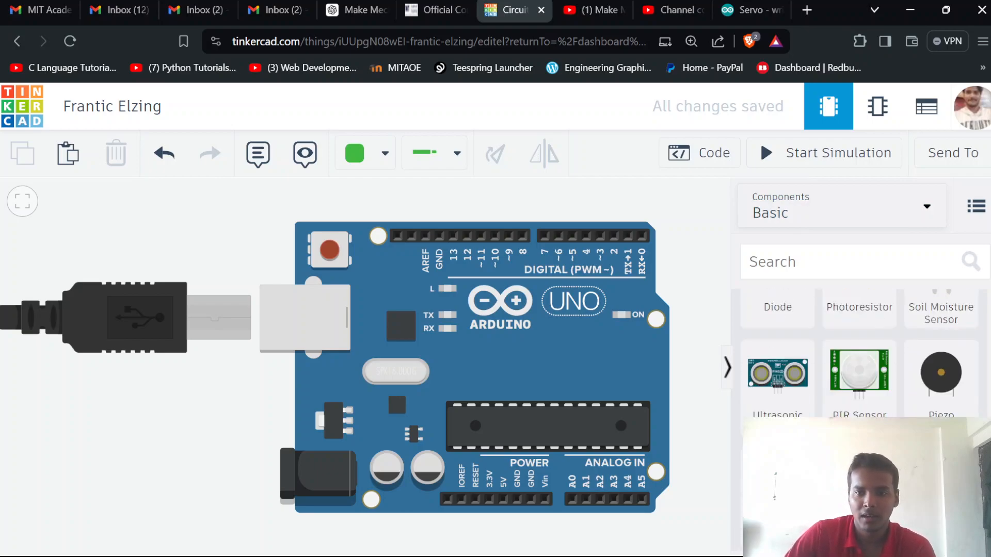
pyautogui.scroll(5, 841, 399)
pyautogui.scroll(5, 841, 398)
pyautogui.scroll(-10, 846, 362)
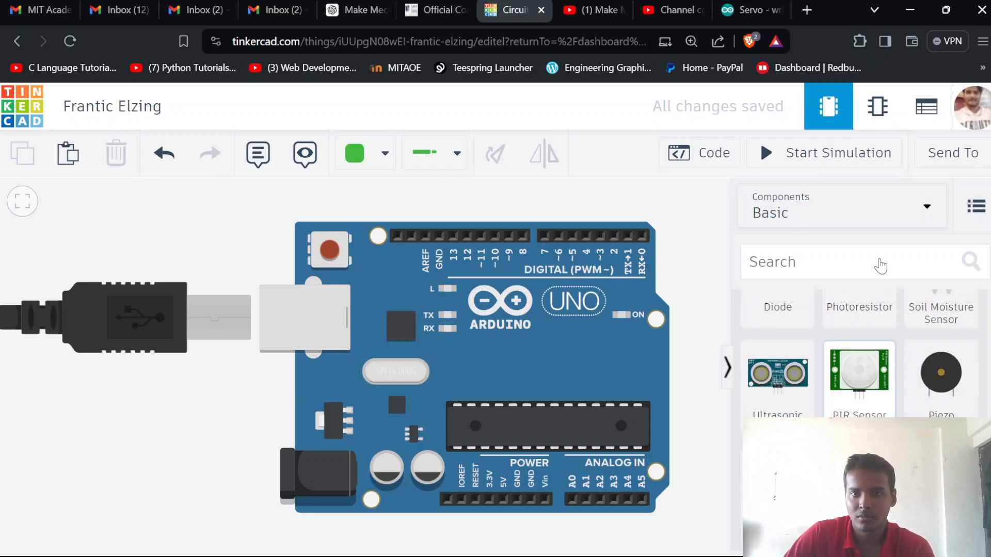
pyautogui.click(923, 203)
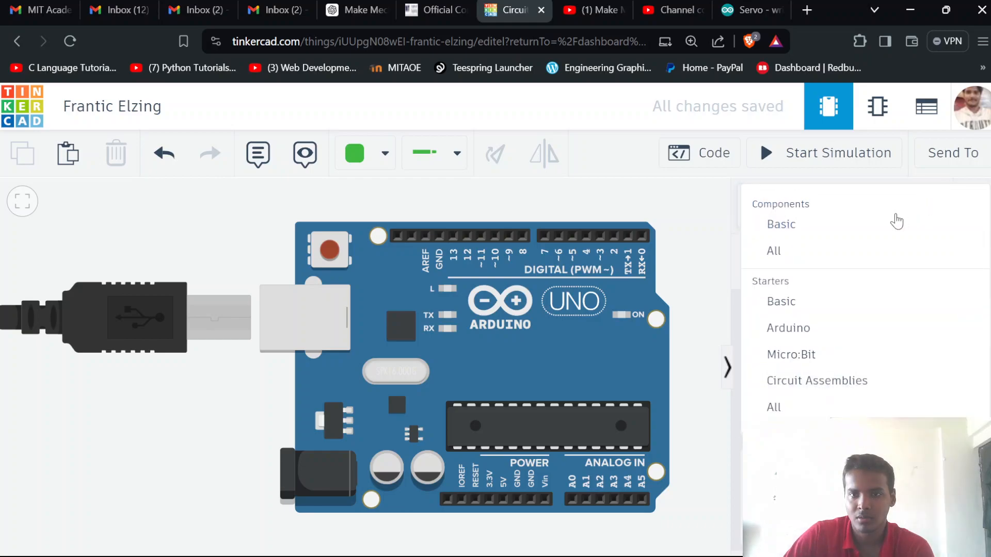
pyautogui.click(792, 381)
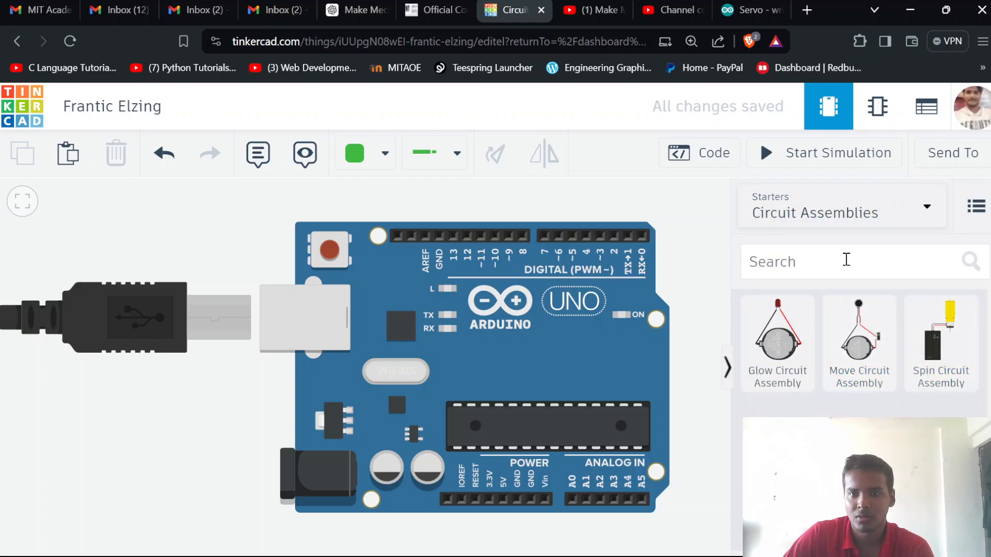
# - Place the LCD circuit from the Arduino starters in the workspace, up and to the left of the existing Arduino Uno board
pyautogui.click(859, 216)
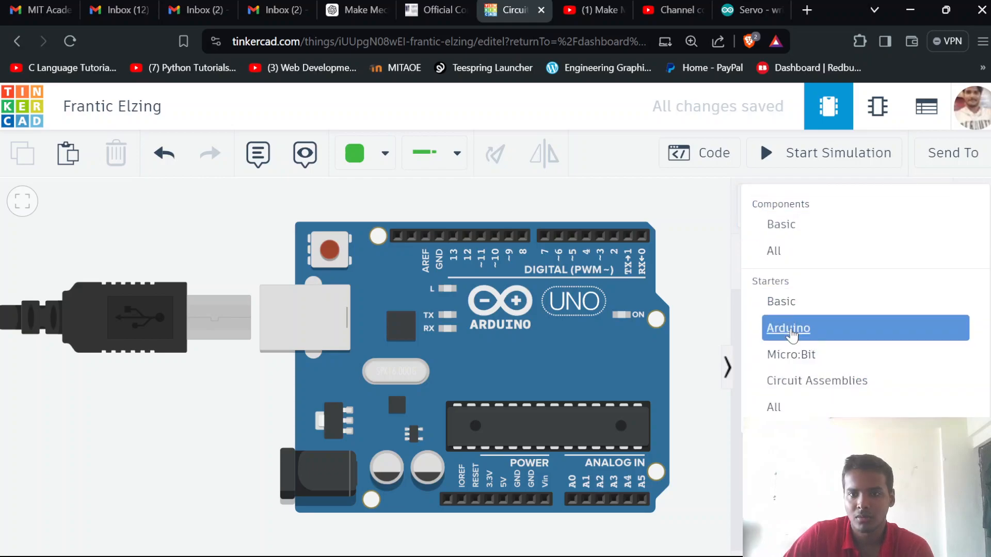
pyautogui.click(792, 333)
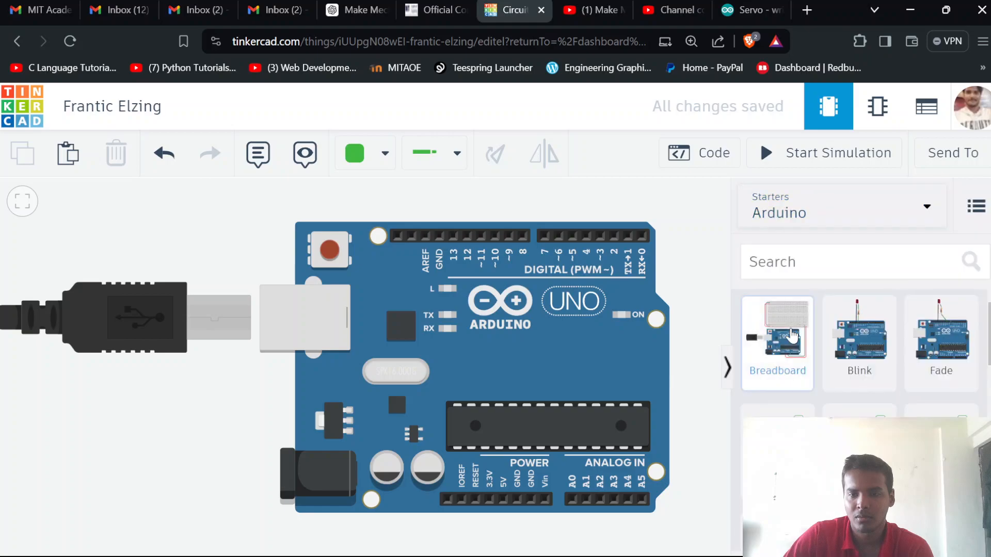
pyautogui.scroll(-4, 820, 389)
pyautogui.scroll(-3, 821, 391)
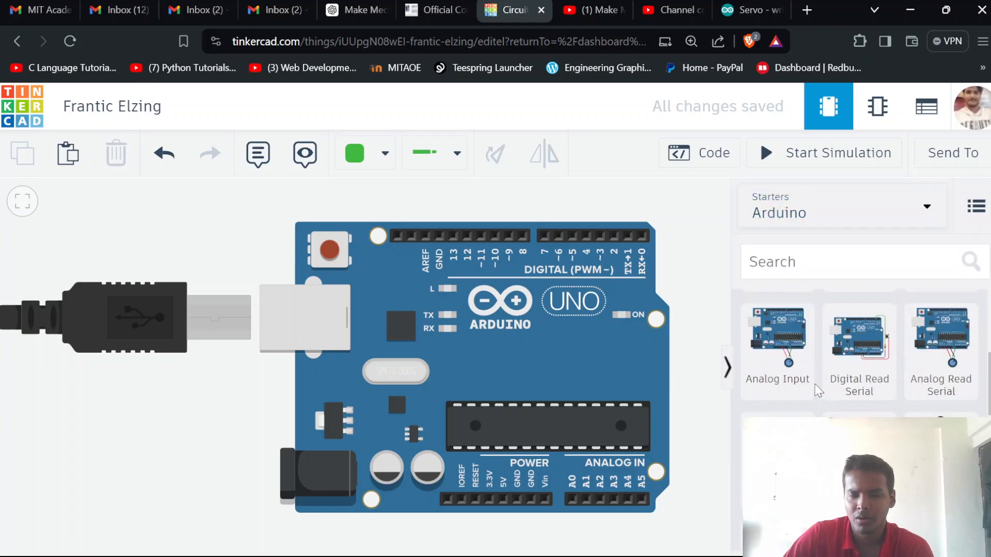
pyautogui.scroll(-3, 837, 372)
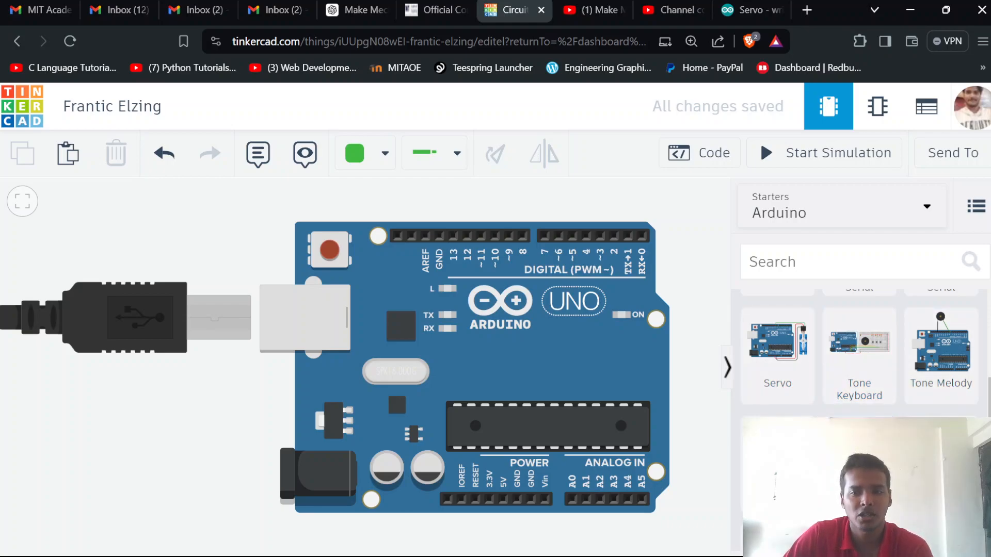
pyautogui.scroll(-6, 860, 356)
pyautogui.scroll(2, 860, 362)
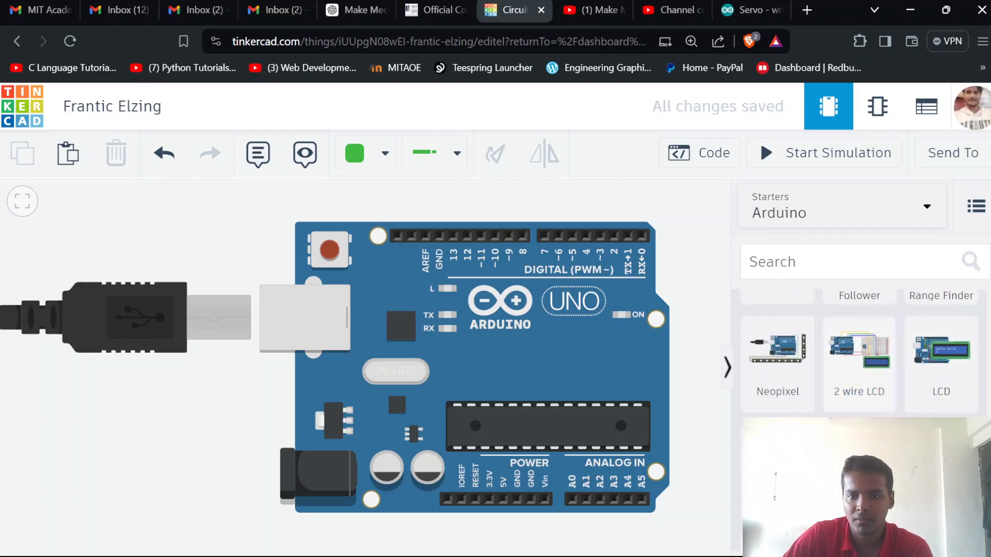
pyautogui.scroll(-2, 877, 397)
pyautogui.scroll(2, 963, 376)
pyautogui.scroll(-3, 859, 362)
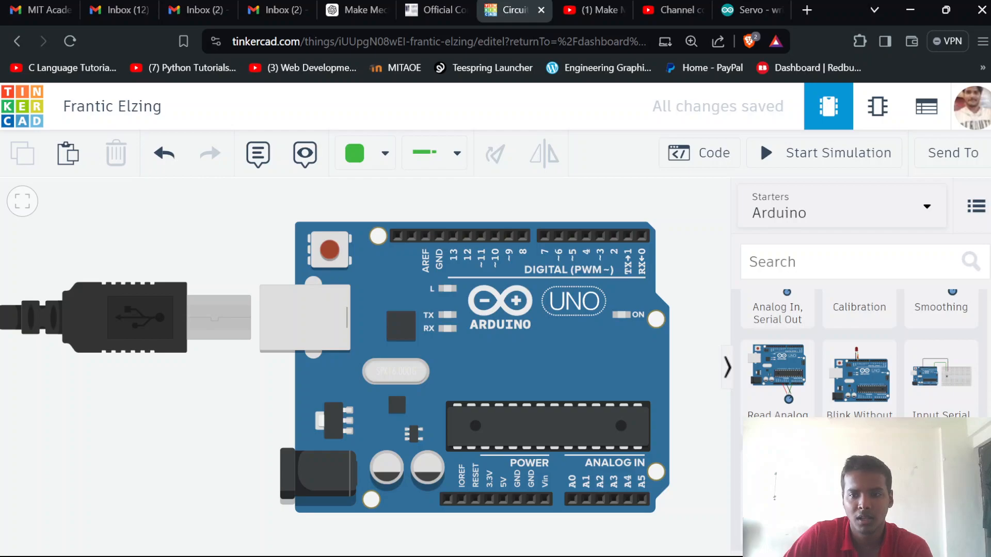
pyautogui.scroll(4, 860, 356)
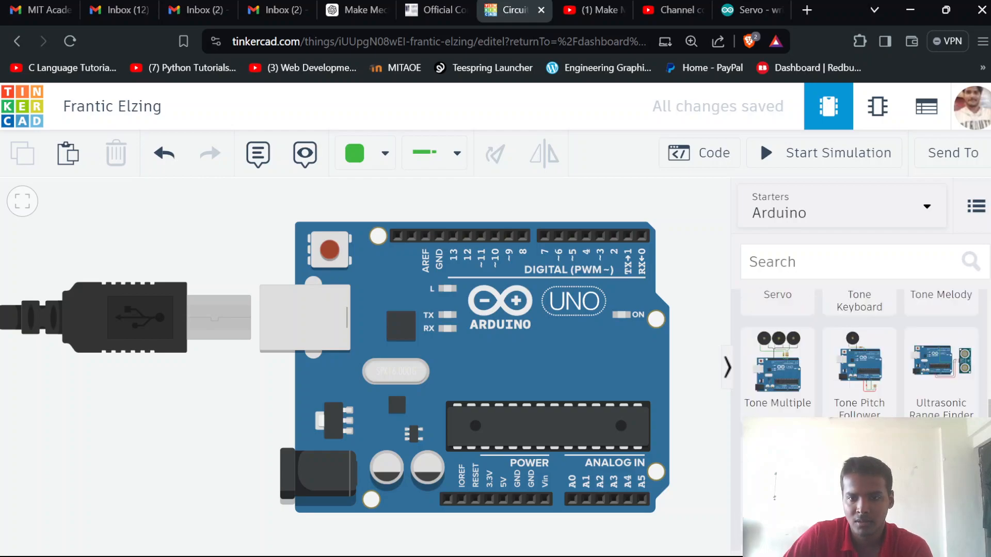
pyautogui.click(941, 467)
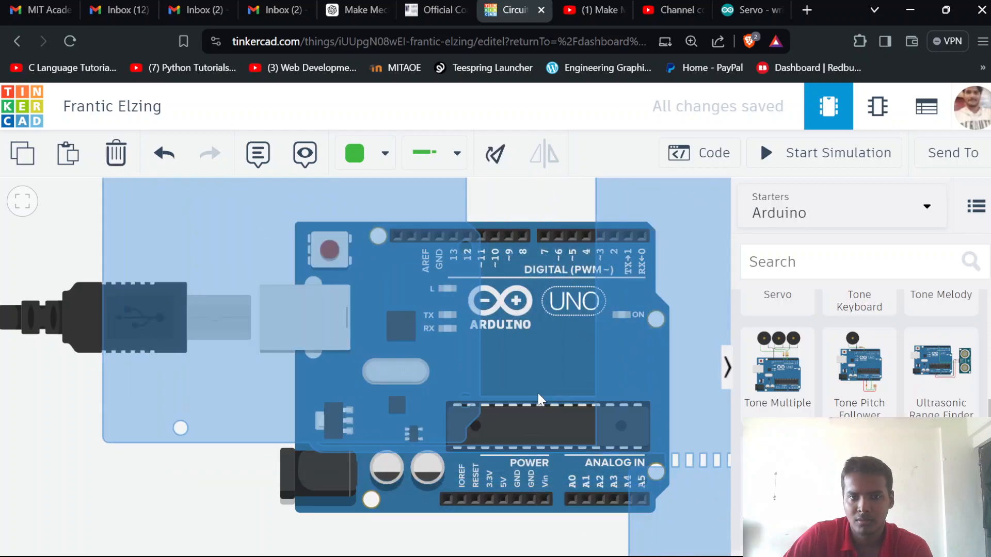
pyautogui.scroll(-5, 537, 392)
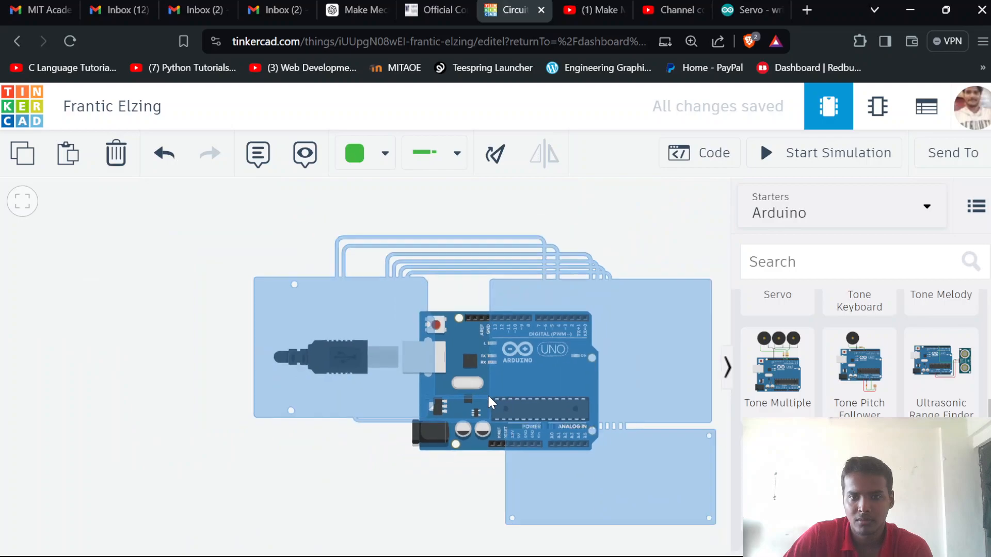
pyautogui.scroll(-3, 487, 398)
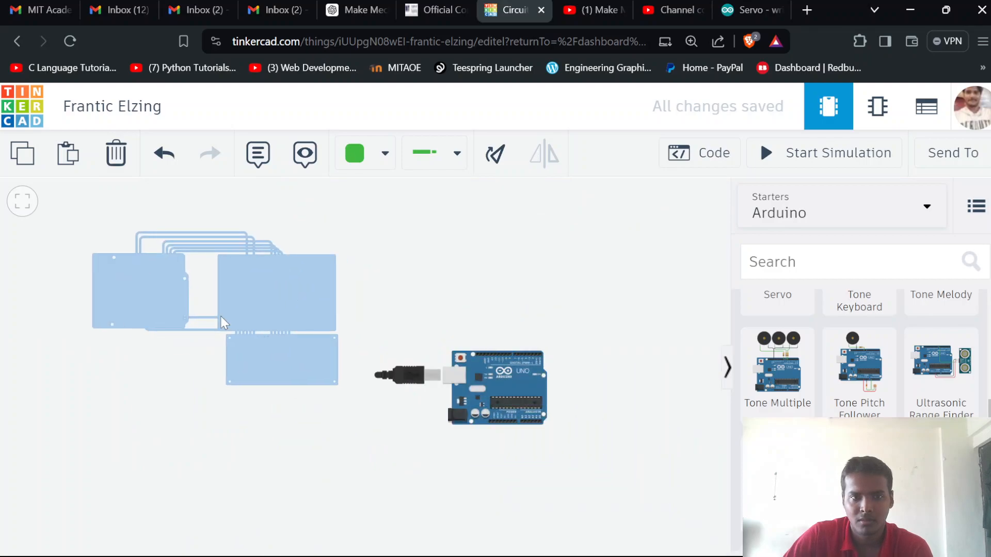
pyautogui.click(222, 319)
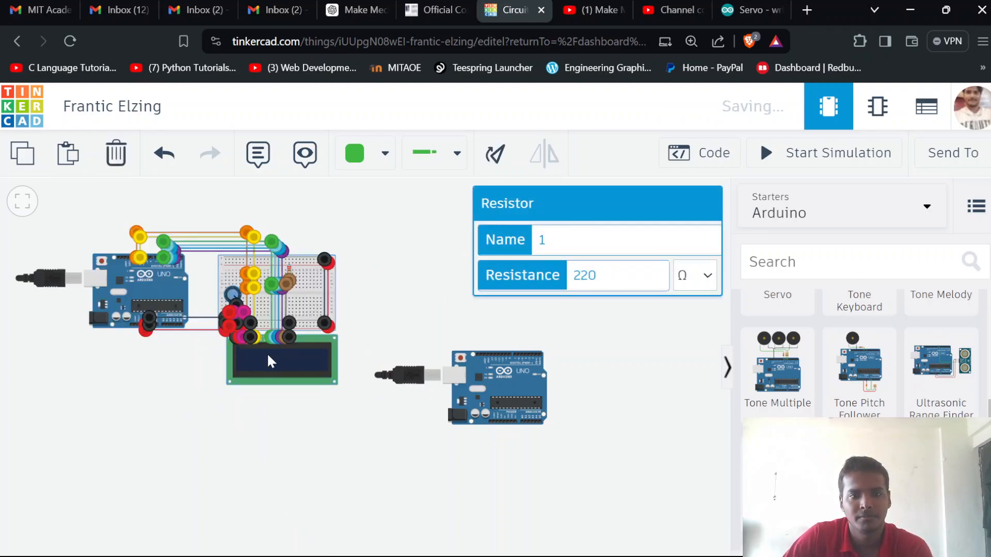
pyautogui.click(366, 298)
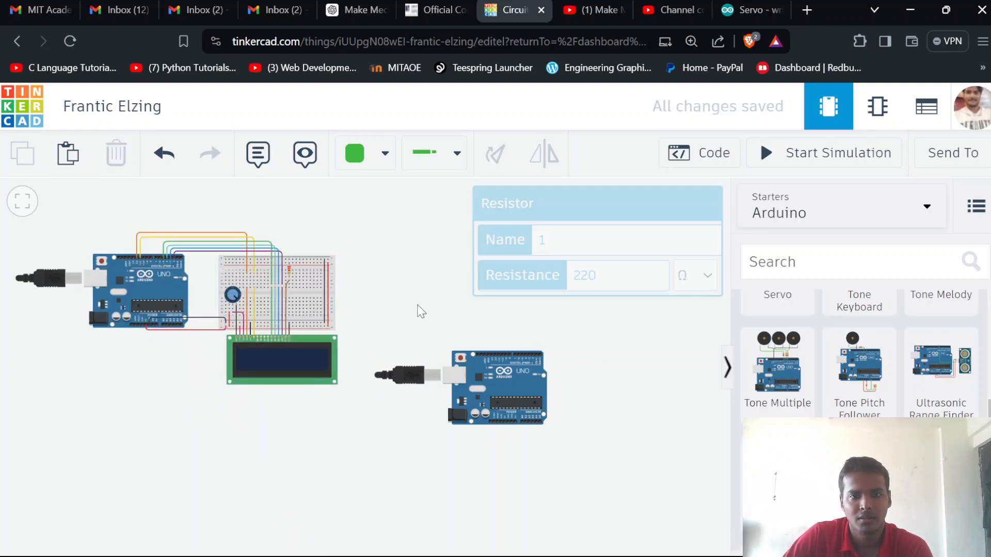
# - Delete the separate, unwired Arduino Uno R3 including its code, and switch the component library to All components
pyautogui.click(494, 373)
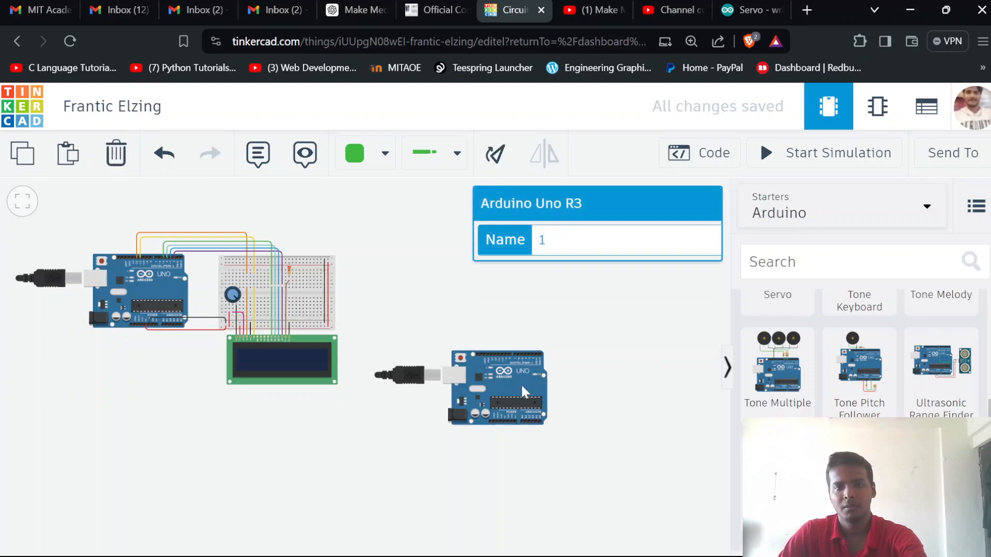
pyautogui.click(112, 159)
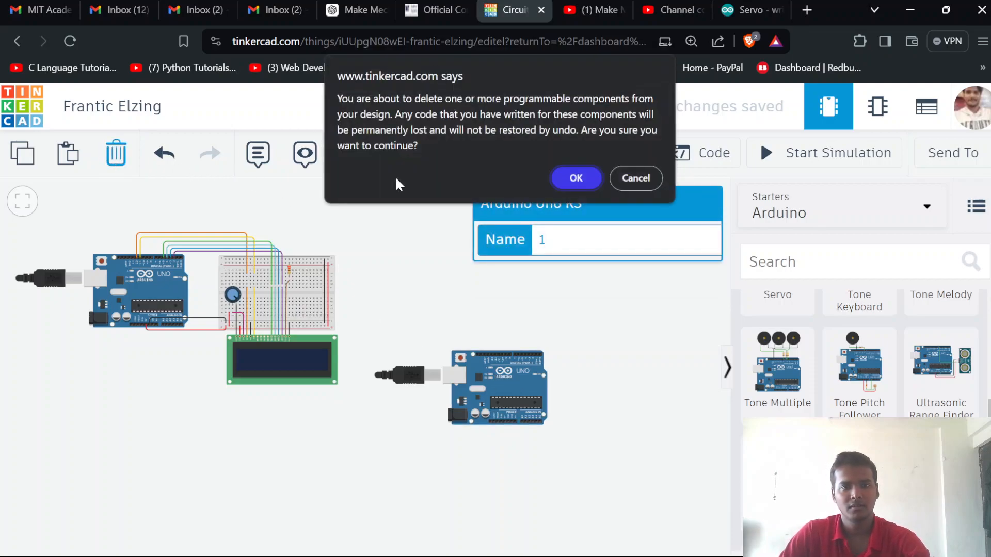
pyautogui.click(573, 178)
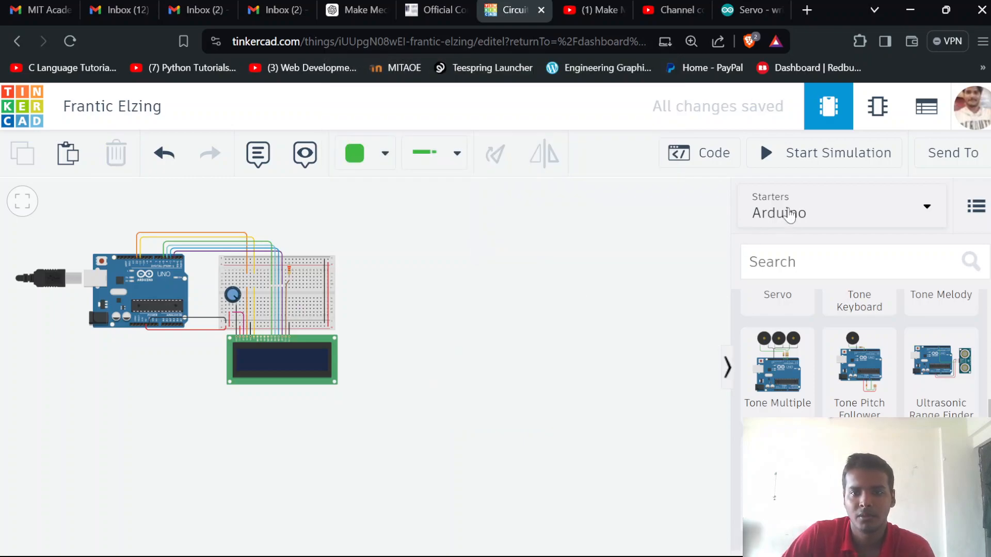
pyautogui.click(809, 215)
pyautogui.click(794, 264)
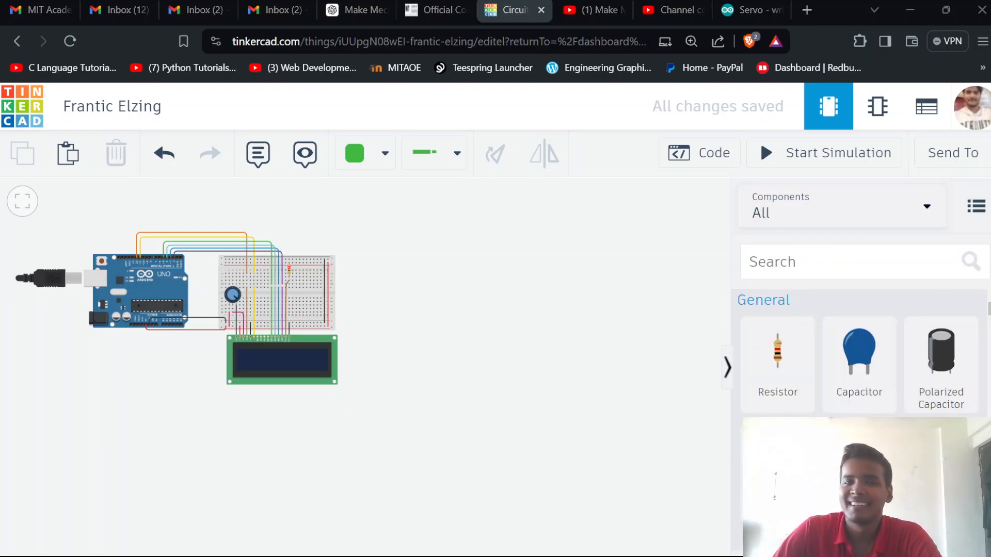
# - Examine the LCD starter circuit up close, covering the Arduino, the breadboard wiring and the LCD
pyautogui.scroll(5, 392, 310)
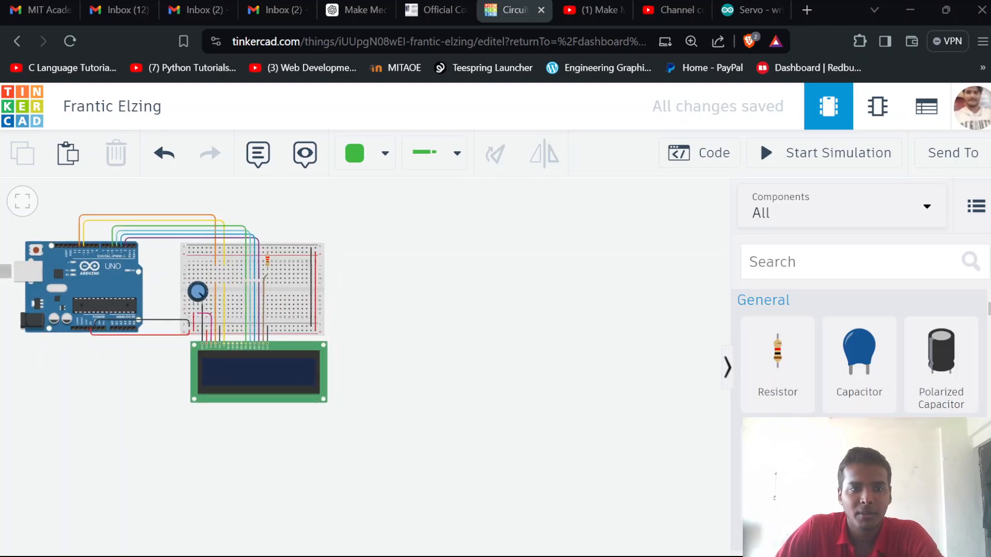
pyautogui.moveTo(442, 329); pyautogui.dragTo(499, 343)
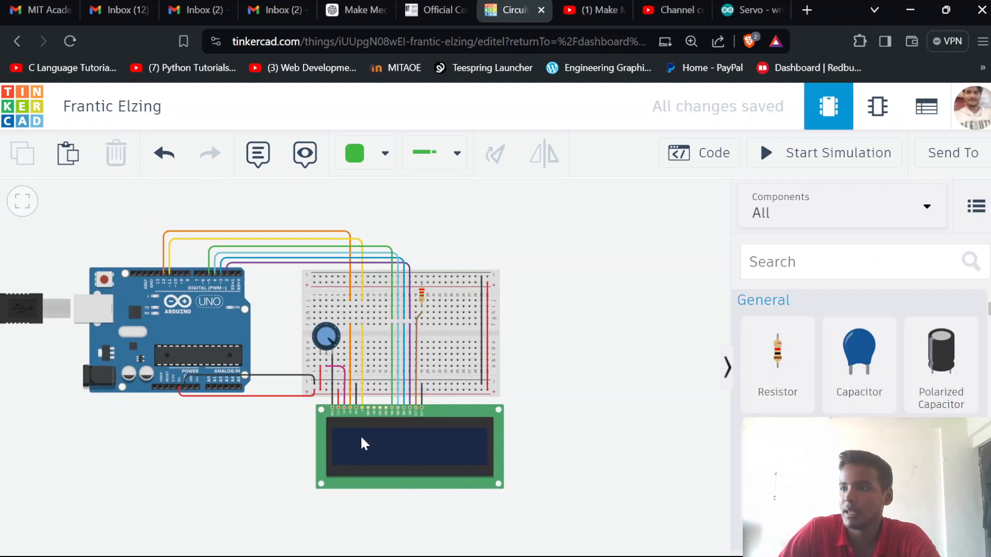
pyautogui.scroll(5, 360, 436)
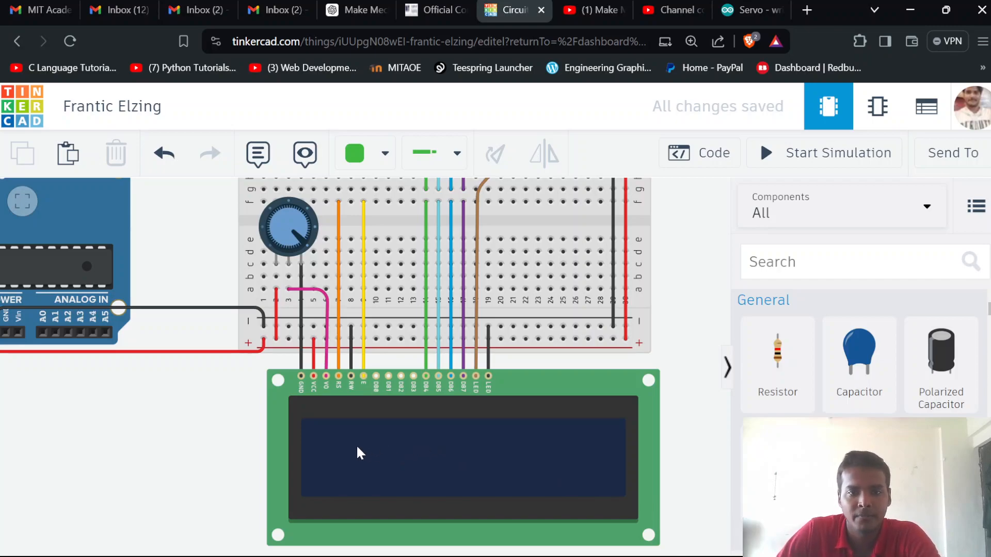
pyautogui.scroll(1, 482, 439)
pyautogui.scroll(-2, 467, 449)
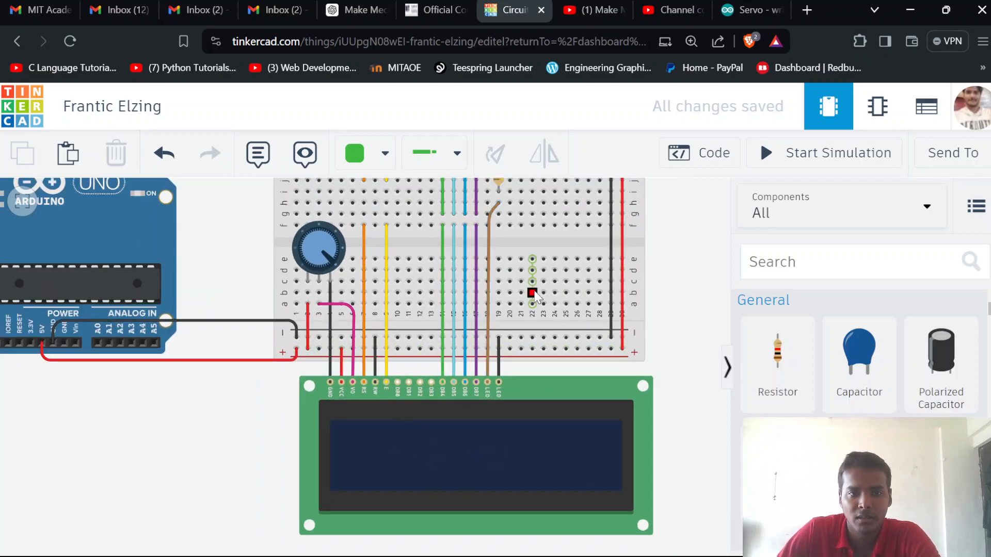
pyautogui.scroll(-1, 394, 367)
pyautogui.moveTo(265, 403); pyautogui.dragTo(214, 442)
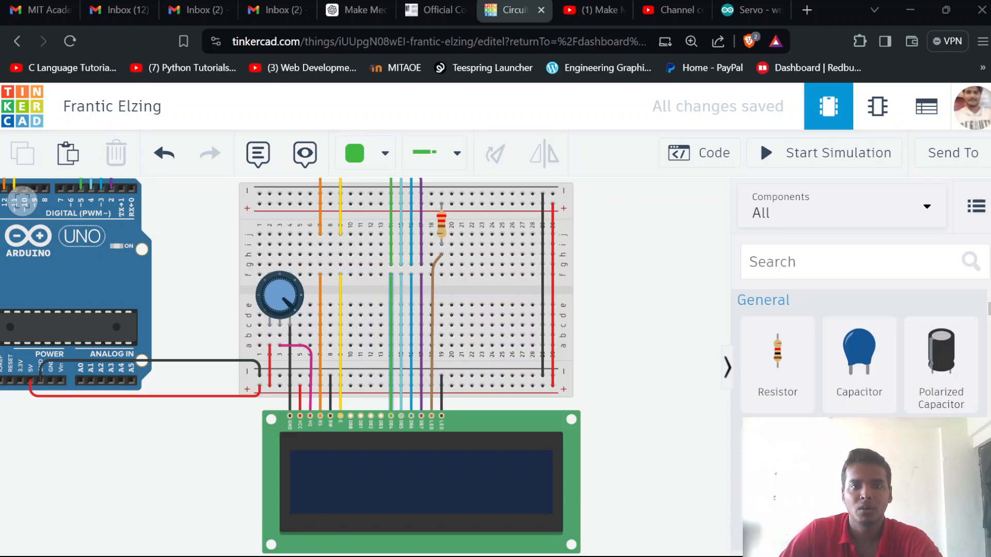
# - Check the properties of the resistor on the breadboard, including its resistance
pyautogui.click(439, 221)
pyautogui.click(441, 221)
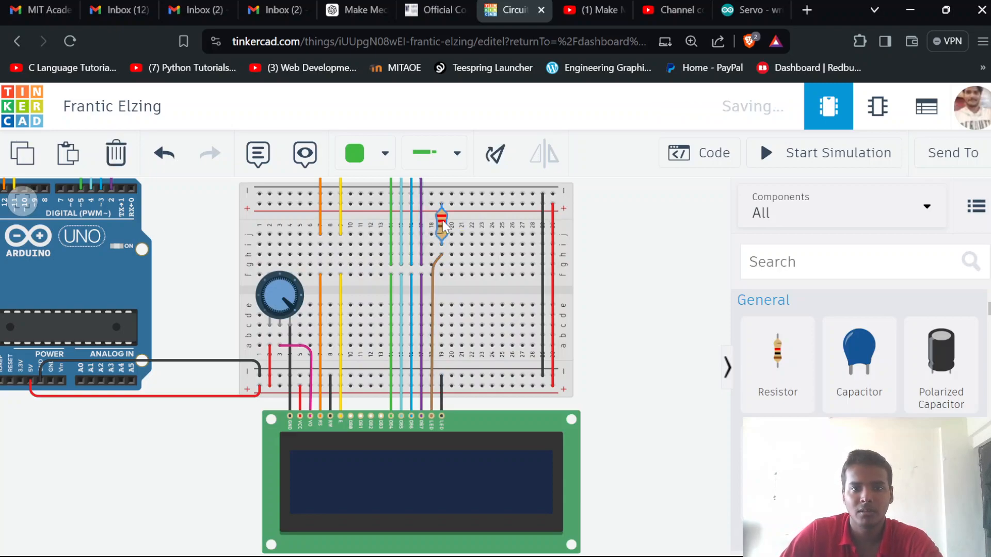
pyautogui.scroll(1, 658, 302)
pyautogui.scroll(-4, 658, 302)
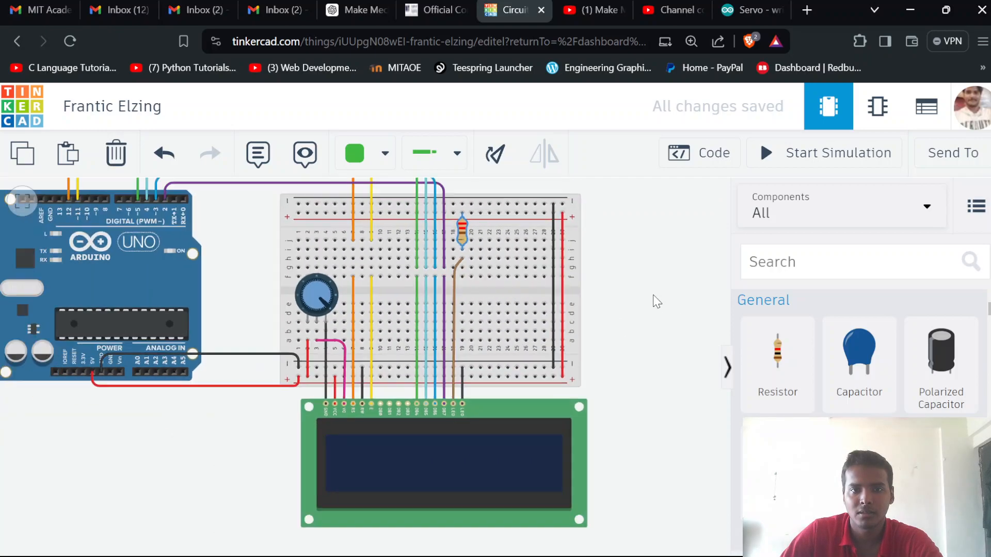
pyautogui.click(648, 274)
pyautogui.scroll(-2, 629, 309)
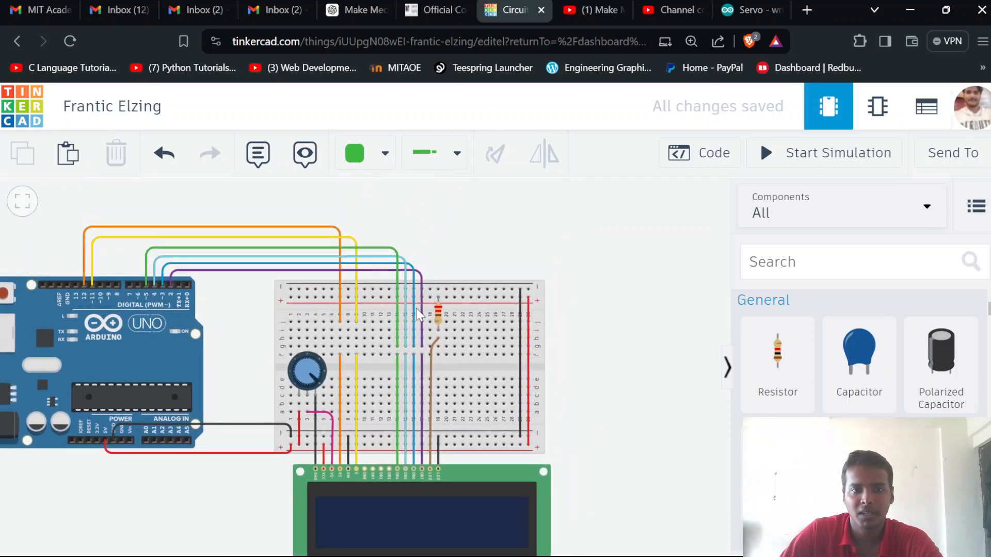
pyautogui.click(438, 313)
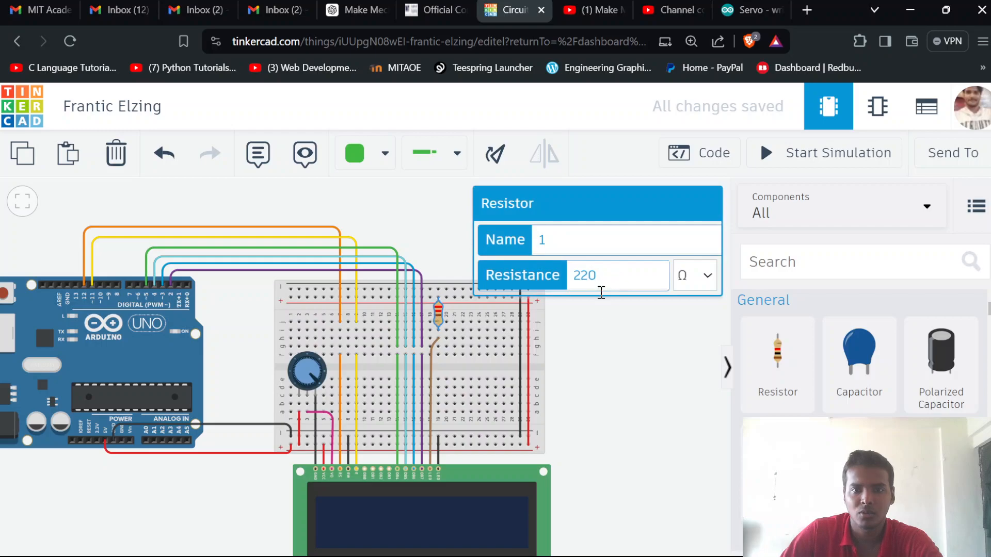
pyautogui.click(597, 329)
# - Examine the LCD's pin row, including the VO and Read/Write pins, and trace their wires on the breadboard
pyautogui.scroll(1, 454, 342)
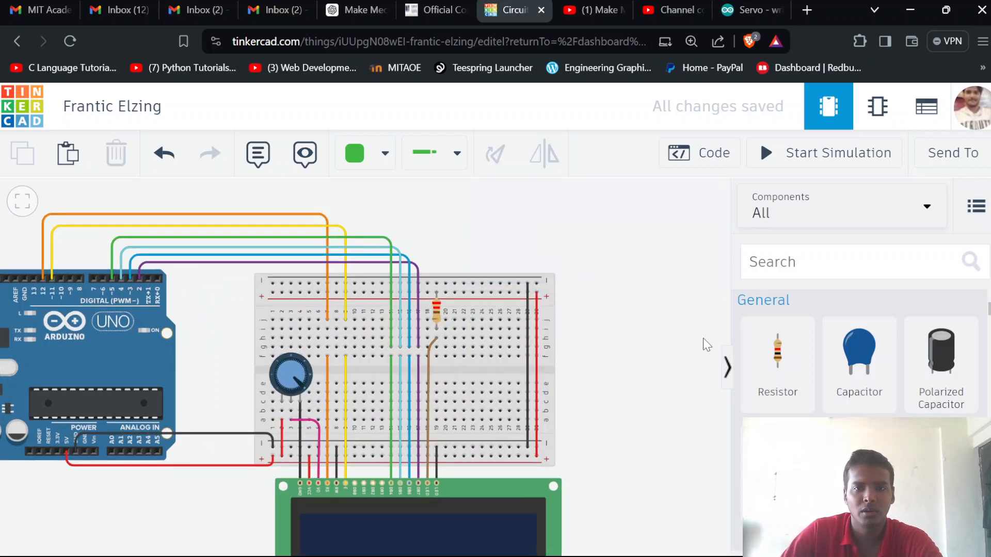
pyautogui.hscroll(-2, 646, 330)
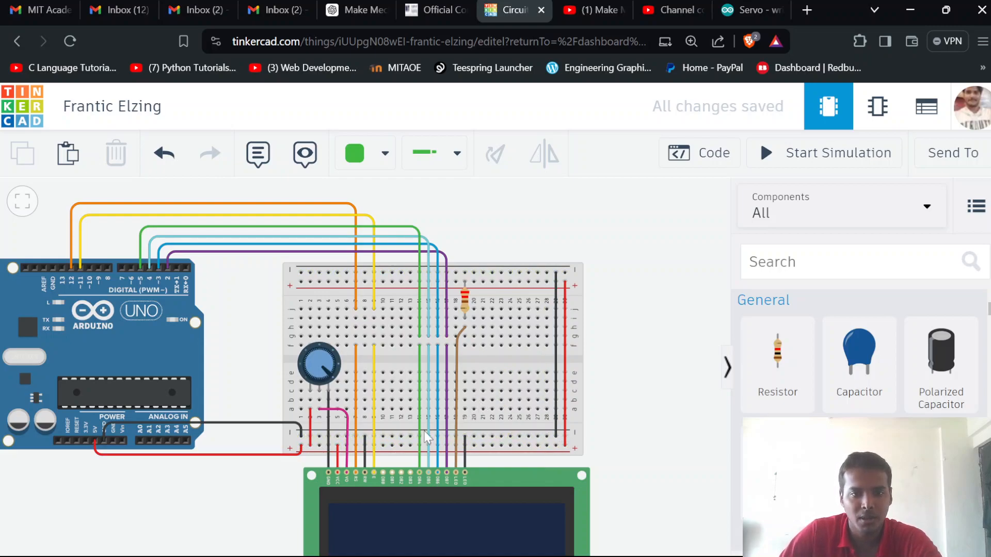
pyautogui.scroll(2, 327, 473)
pyautogui.scroll(-2, 327, 470)
pyautogui.scroll(4, 335, 470)
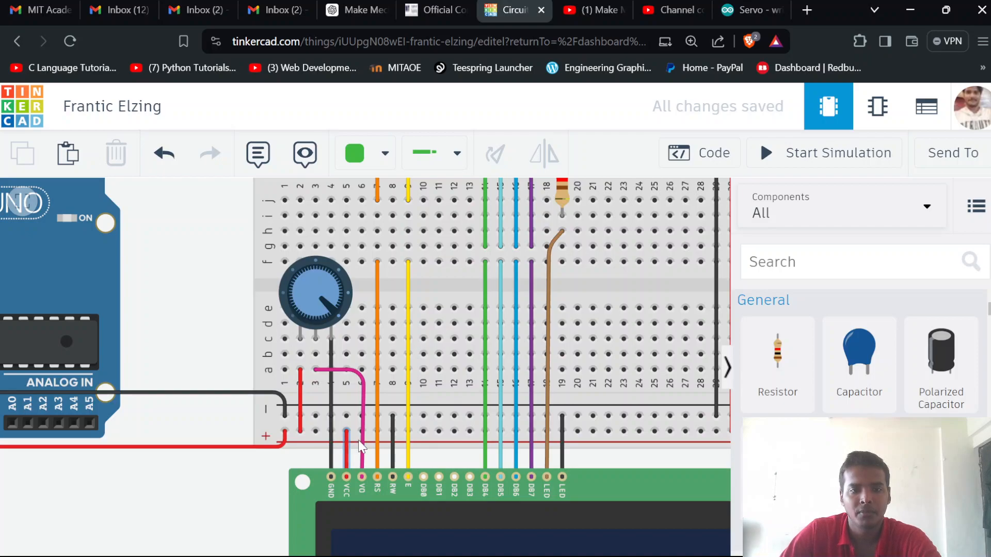
pyautogui.click(362, 476)
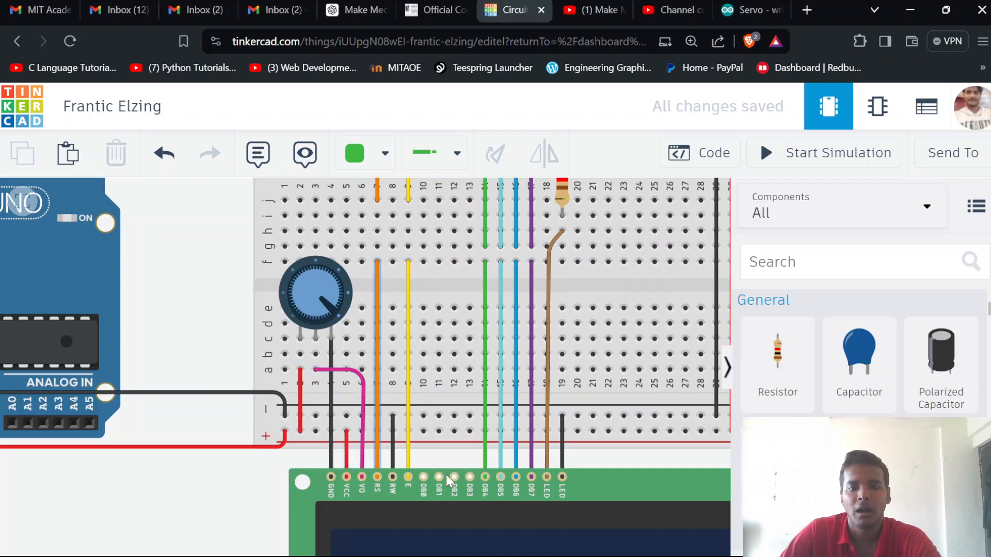
pyautogui.scroll(-1, 446, 475)
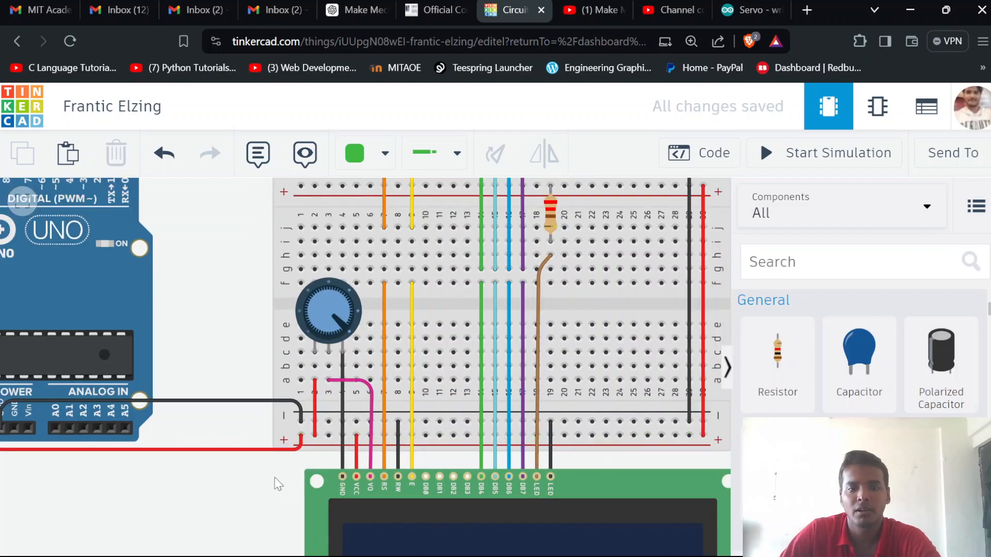
pyautogui.moveTo(277, 478); pyautogui.dragTo(267, 472)
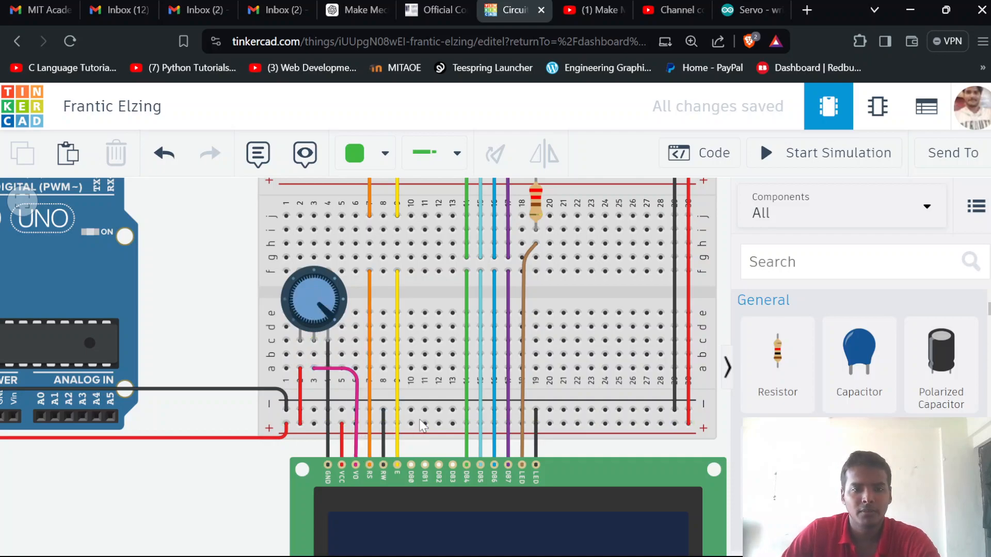
pyautogui.scroll(1, 423, 425)
pyautogui.scroll(-1, 422, 426)
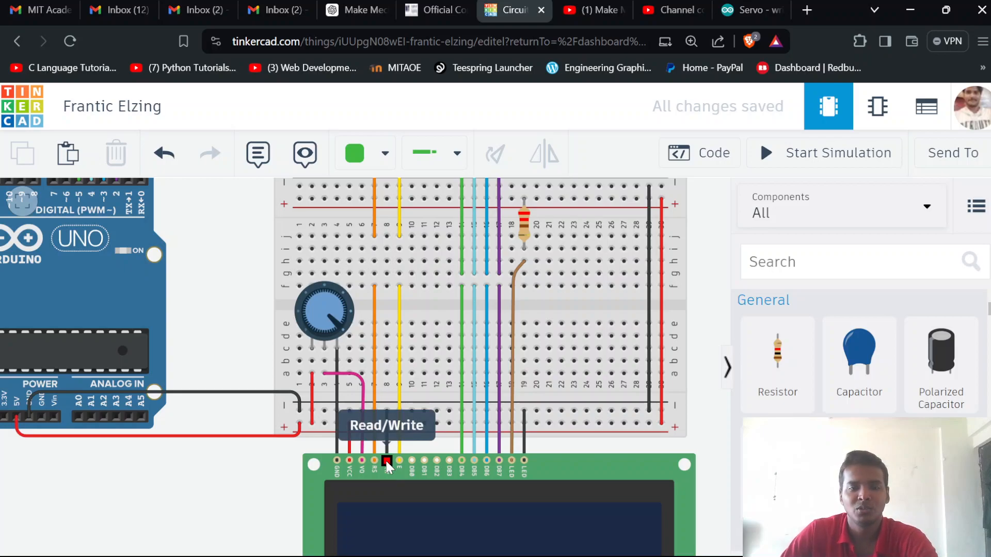
pyautogui.click(387, 460)
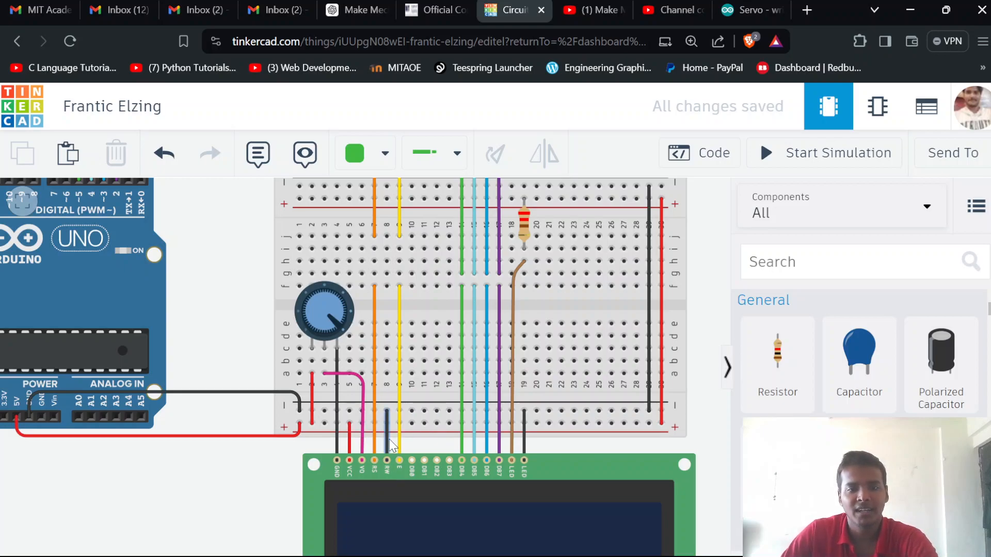
pyautogui.click(388, 413)
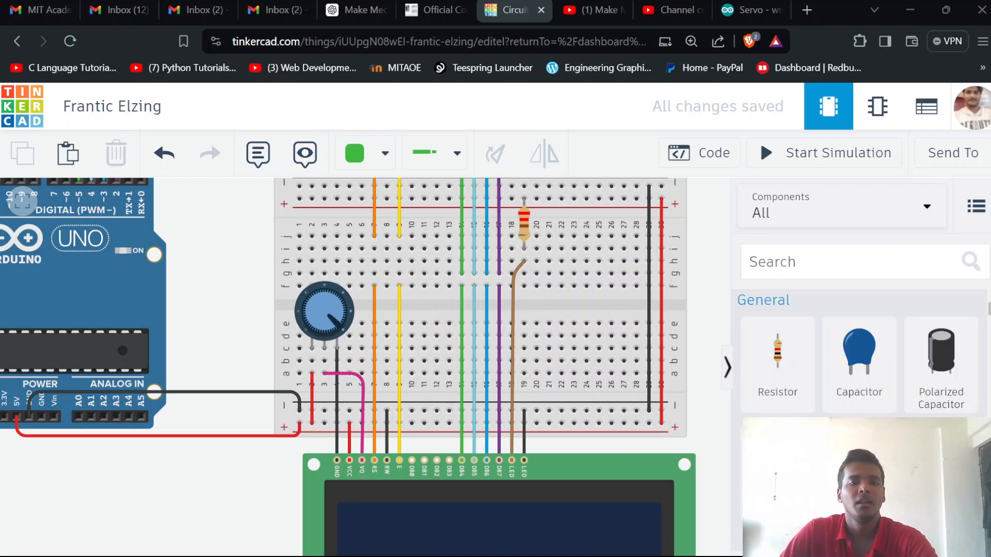
# - Trace the wires from the LCD pins across the breadboard to the Arduino's digital and power pins
pyautogui.scroll(-2, 421, 306)
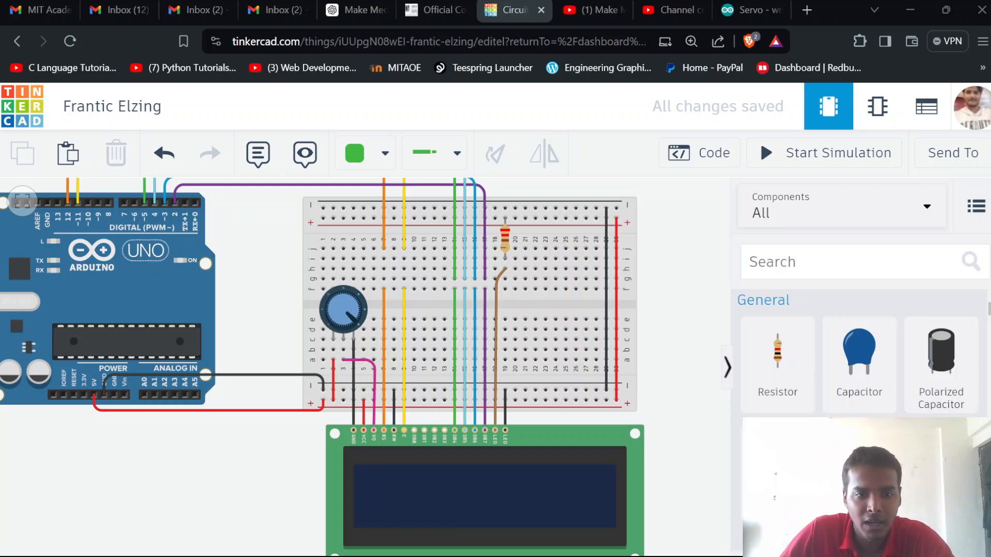
pyautogui.scroll(5, 384, 475)
pyautogui.scroll(-2, 448, 456)
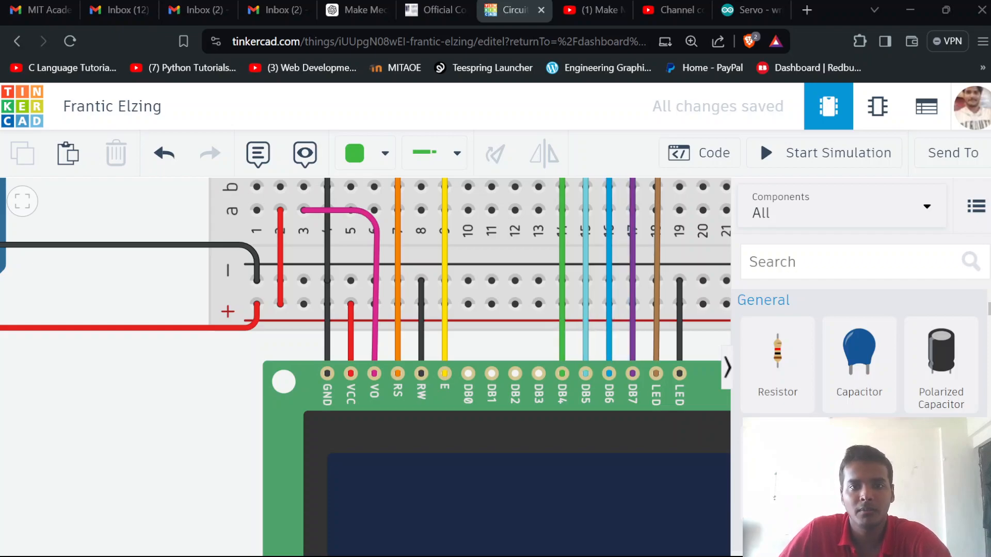
pyautogui.scroll(-5, 405, 350)
pyautogui.moveTo(284, 239); pyautogui.dragTo(303, 404)
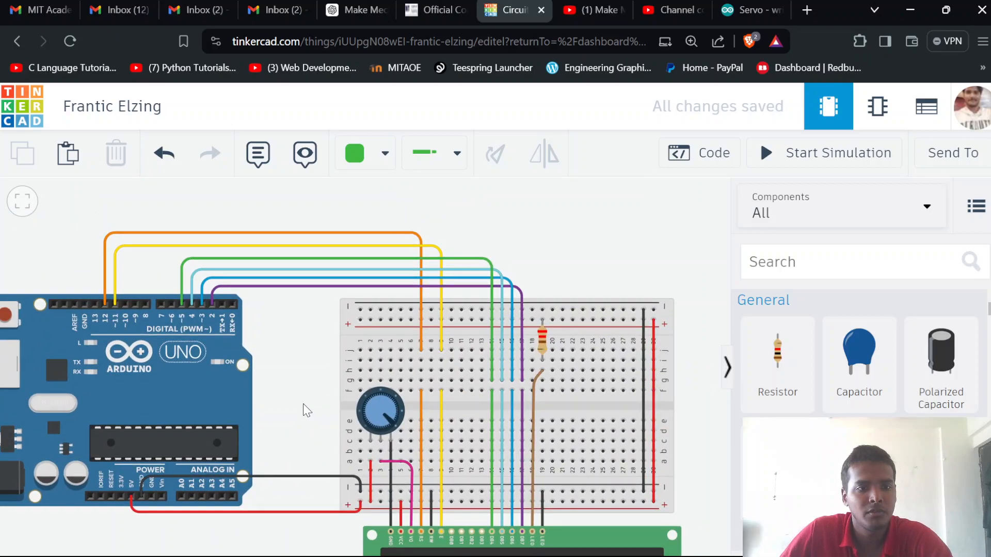
pyautogui.moveTo(302, 404); pyautogui.dragTo(268, 296)
pyautogui.scroll(-2, 247, 246)
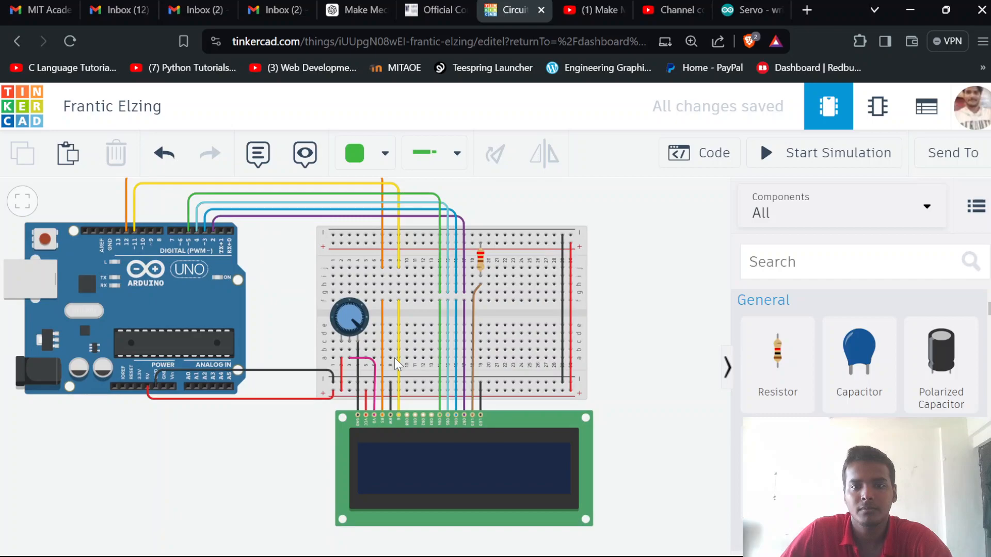
# - Open the Arduino's code and change the edit mode from Blocks to Text, accepting the loss of the blocks
pyautogui.click(724, 152)
pyautogui.click(537, 204)
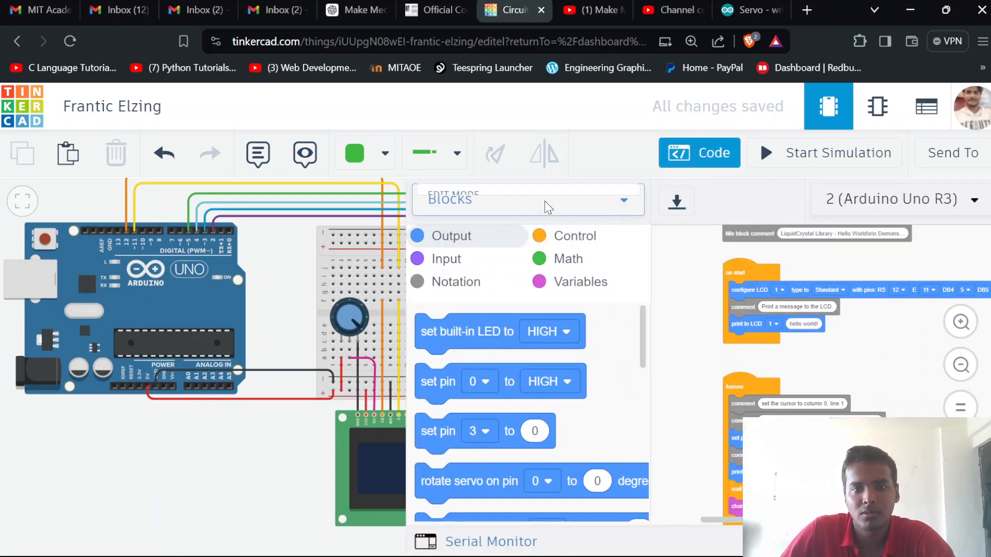
pyautogui.click(474, 281)
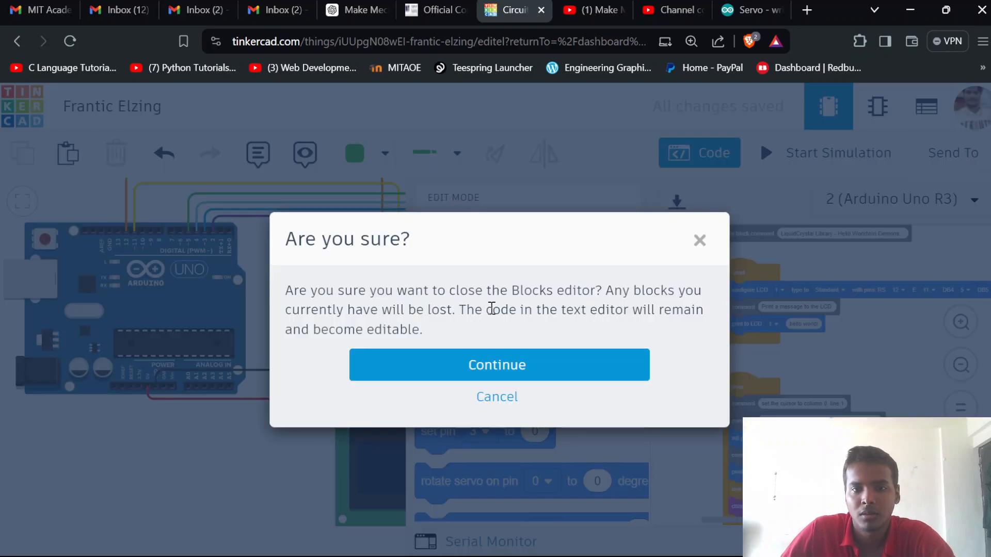
pyautogui.click(501, 363)
# - Read through the LCD sketch, covering its circuit comments, the seconds variable, the LiquidCrystal declaration and the setup function
pyautogui.scroll(-3, 635, 388)
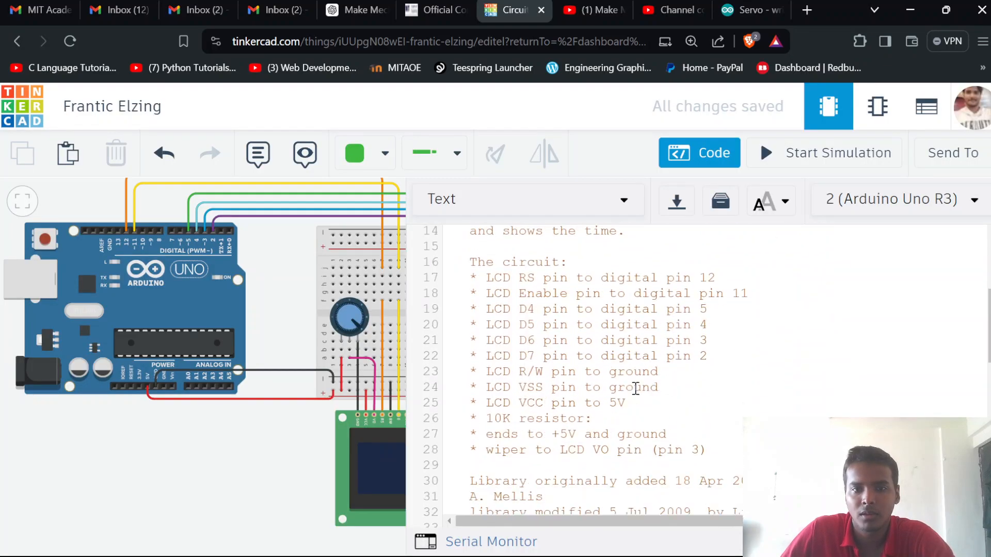
pyautogui.scroll(-2, 636, 388)
pyautogui.scroll(5, 634, 387)
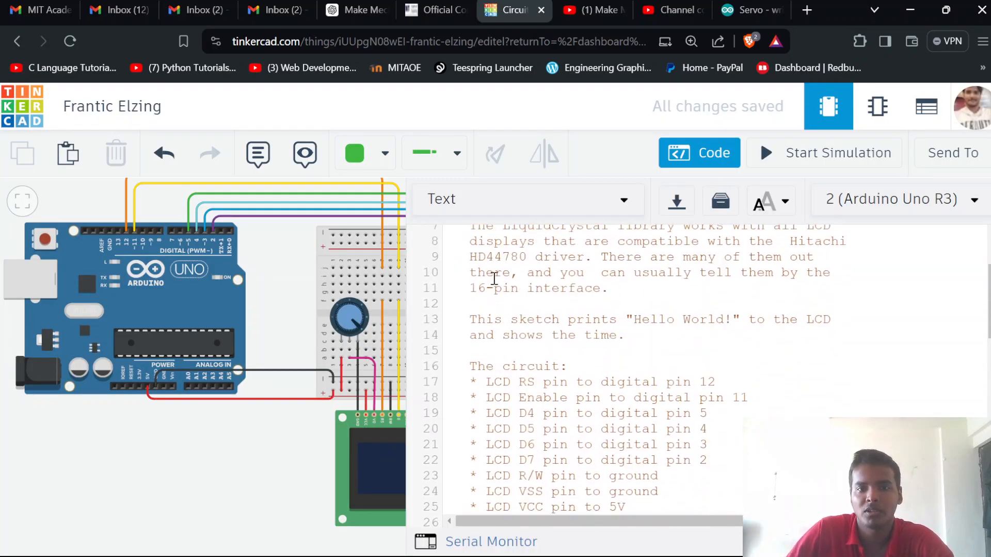
pyautogui.scroll(-8, 548, 352)
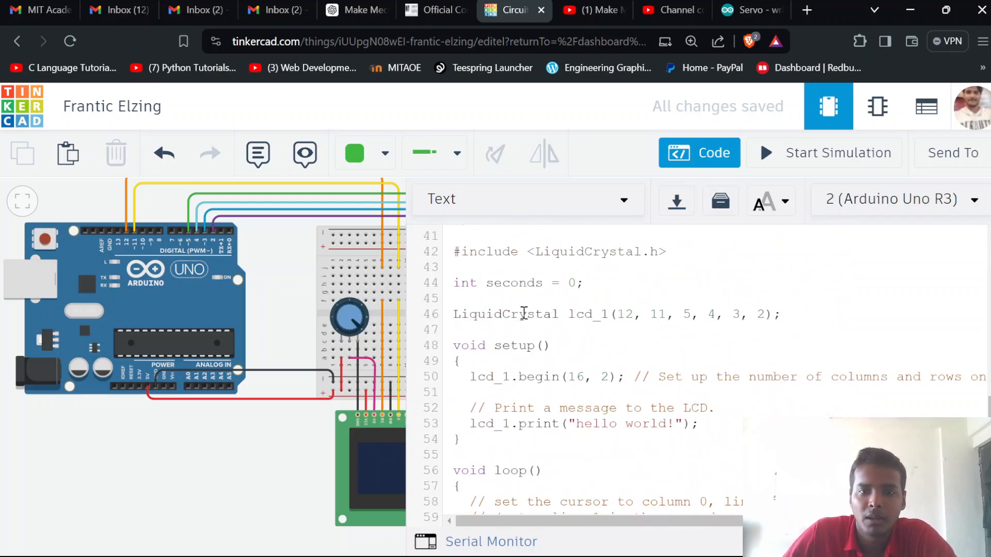
pyautogui.tripleClick(466, 285)
pyautogui.moveTo(454, 316); pyautogui.dragTo(778, 314)
pyautogui.scroll(-2, 513, 374)
pyautogui.scroll(2, 513, 375)
pyautogui.moveTo(456, 326); pyautogui.dragTo(607, 381)
pyautogui.scroll(2, 607, 384)
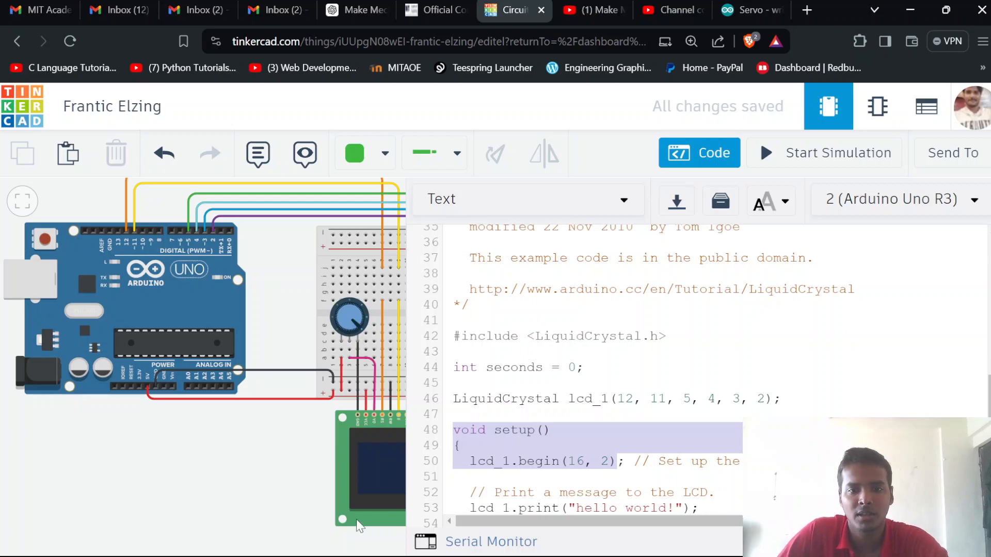
# - Highlight the LiquidCrystal.h include and the lcd_1 declaration, and compare its pin numbers with the Arduino's wired digital pins
pyautogui.moveTo(456, 336); pyautogui.dragTo(672, 334)
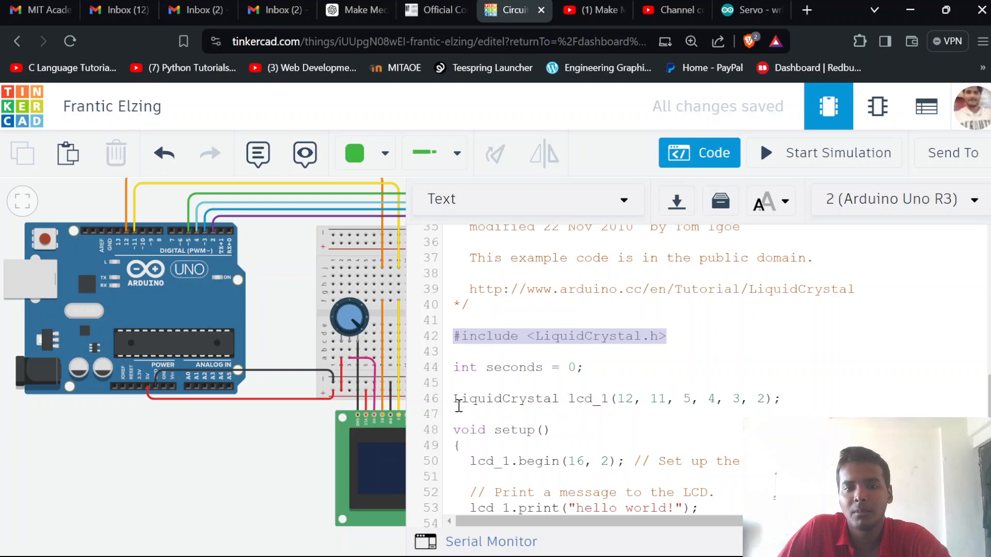
pyautogui.moveTo(457, 402); pyautogui.dragTo(781, 396)
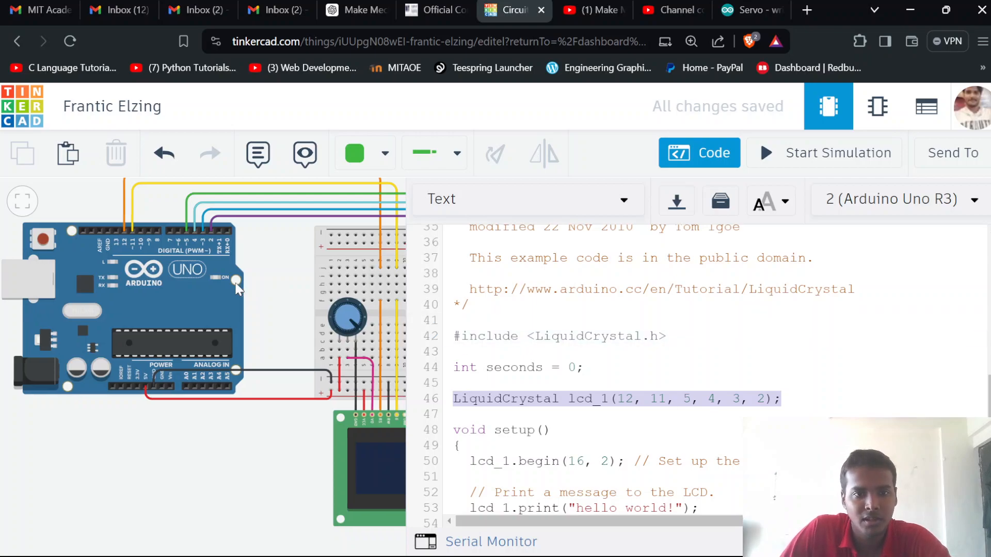
pyautogui.moveTo(274, 283); pyautogui.dragTo(249, 284)
pyautogui.scroll(-1, 188, 275)
pyautogui.scroll(1, 240, 277)
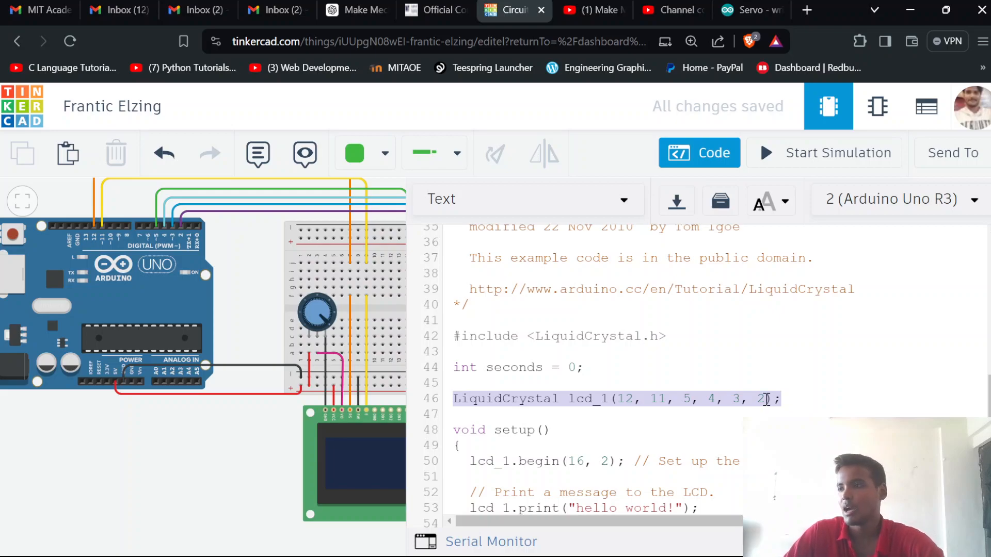
# - Rename lcd_1 to lcd in the LiquidCrystal declaration and in the begin(16, 2) call inside setup
pyautogui.scroll(-2, 575, 417)
pyautogui.scroll(2, 575, 417)
pyautogui.scroll(-2, 599, 462)
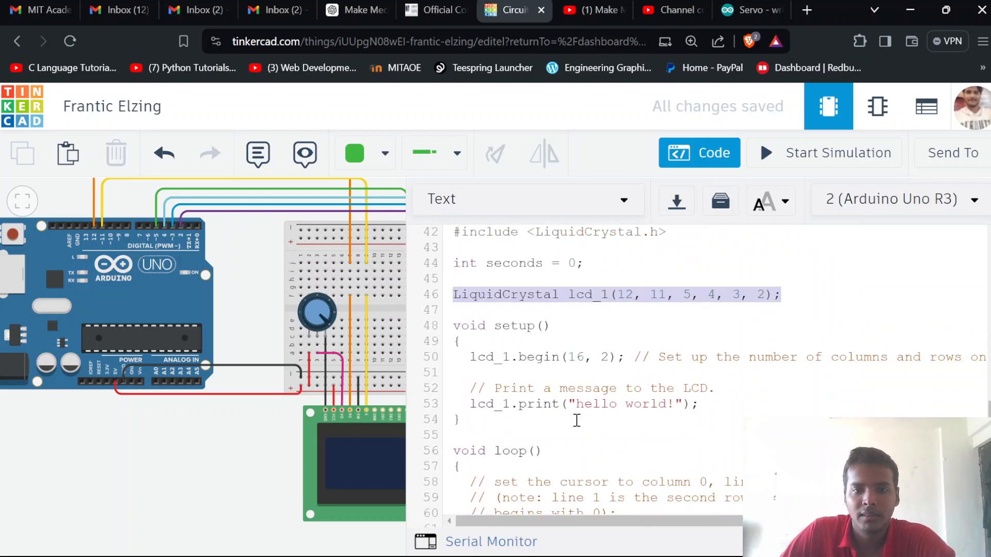
pyautogui.moveTo(471, 357); pyautogui.dragTo(618, 357)
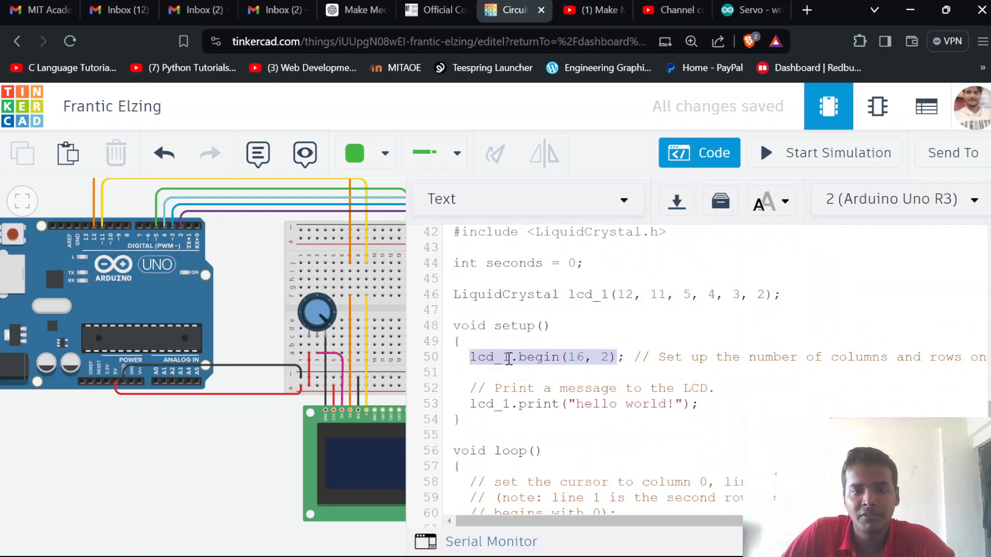
pyautogui.moveTo(456, 294); pyautogui.dragTo(611, 298)
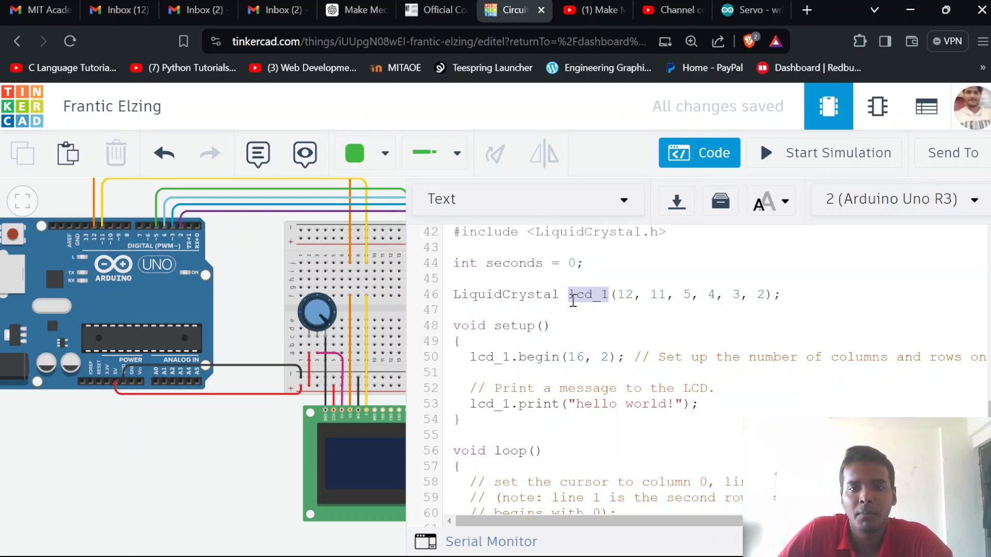
pyautogui.click(608, 295)
pyautogui.press('BackSpace')
pyautogui.press('BackSpace')
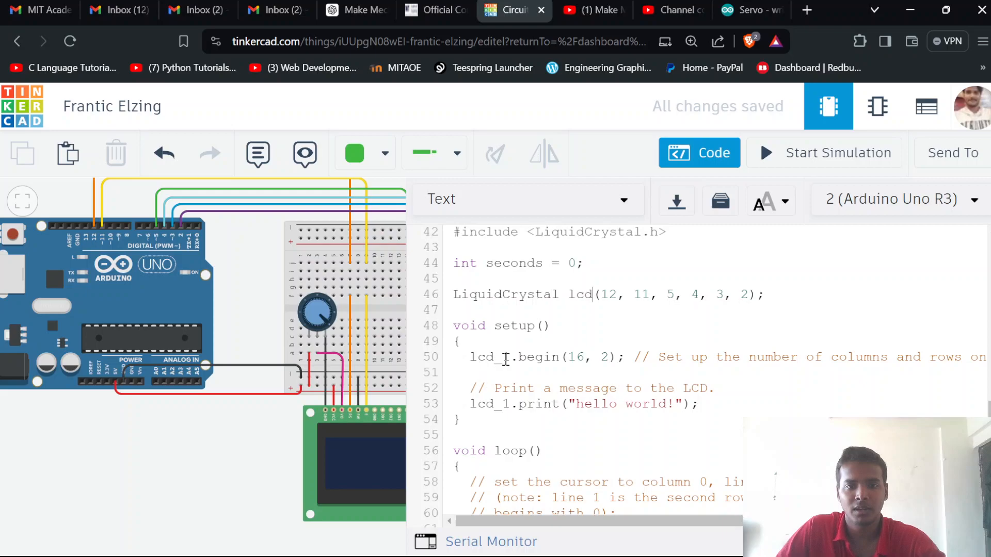
pyautogui.click(511, 358)
pyautogui.press('BackSpace')
pyautogui.press('BackSpace')
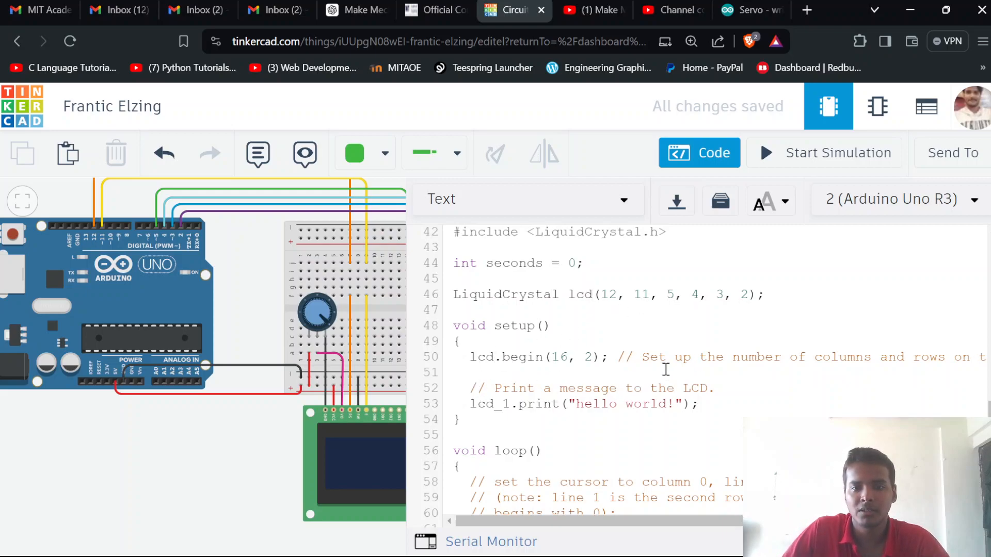
# - Highlight the 16 and 2 arguments of lcd.begin, and rename lcd_1 to lcd in setup's "hello world!" print call
pyautogui.click(553, 357)
pyautogui.doubleClick(561, 357)
pyautogui.doubleClick(589, 356)
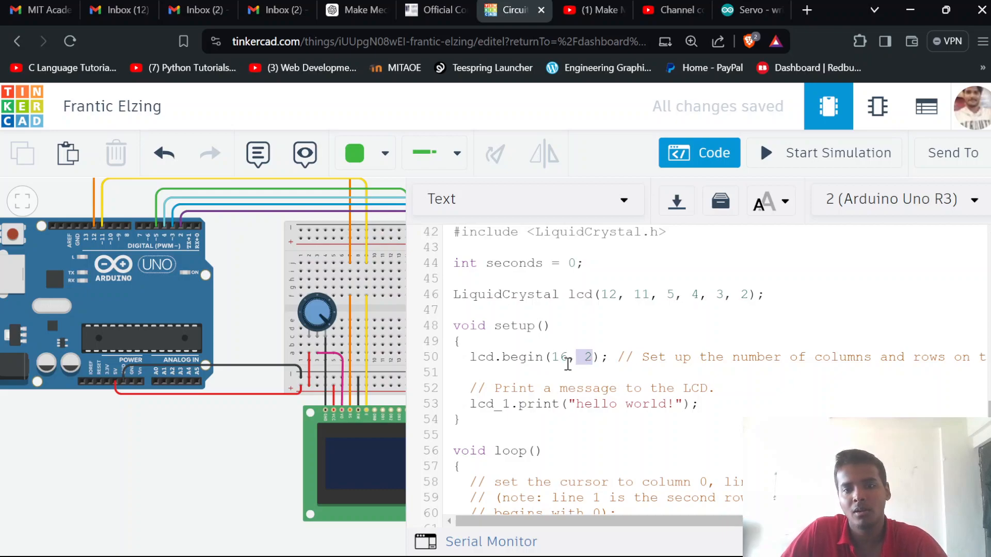
pyautogui.click(473, 390)
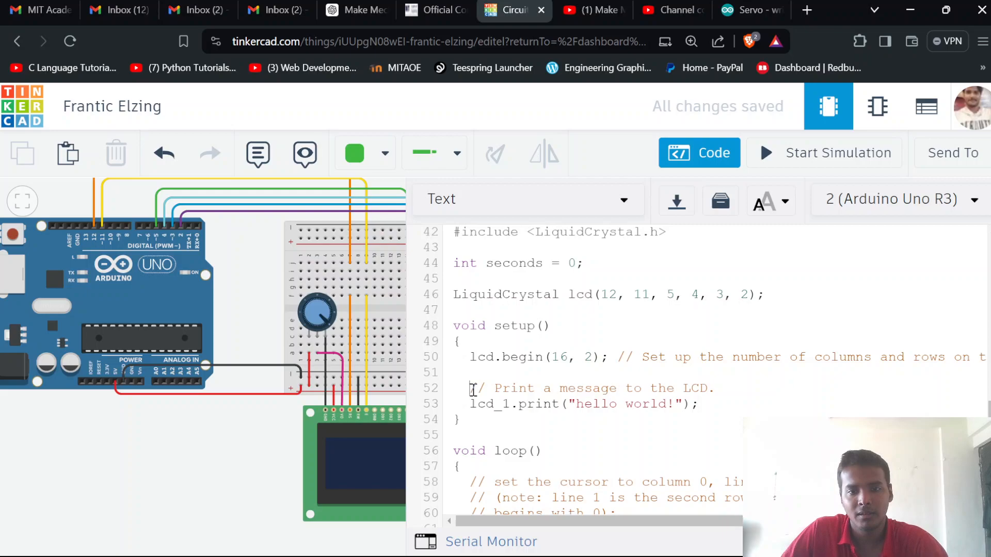
pyautogui.click(513, 407)
pyautogui.press('BackSpace')
pyautogui.press('BackSpace')
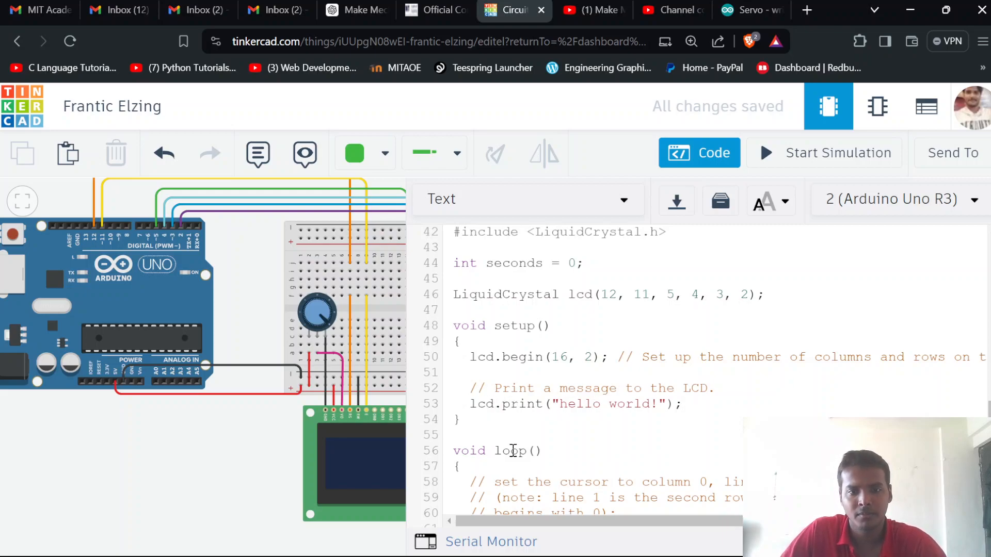
# - Rename lcd_1 to lcd in the loop function's setCursor(0, 1) and print(seconds) calls
pyautogui.scroll(-2, 514, 451)
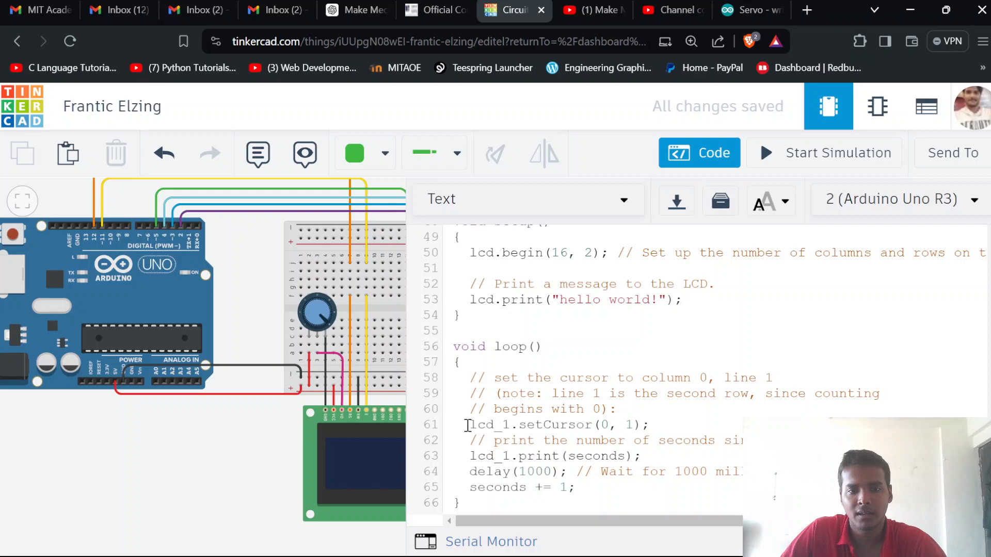
pyautogui.click(511, 425)
pyautogui.press('BackSpace')
pyautogui.press('BackSpace')
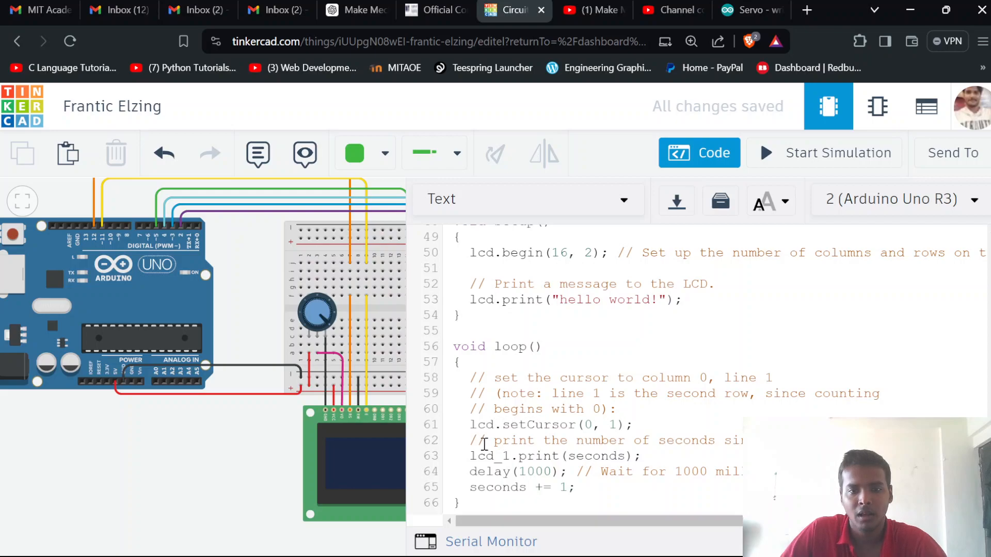
pyautogui.click(510, 456)
pyautogui.press('BackSpace')
pyautogui.press('BackSpace')
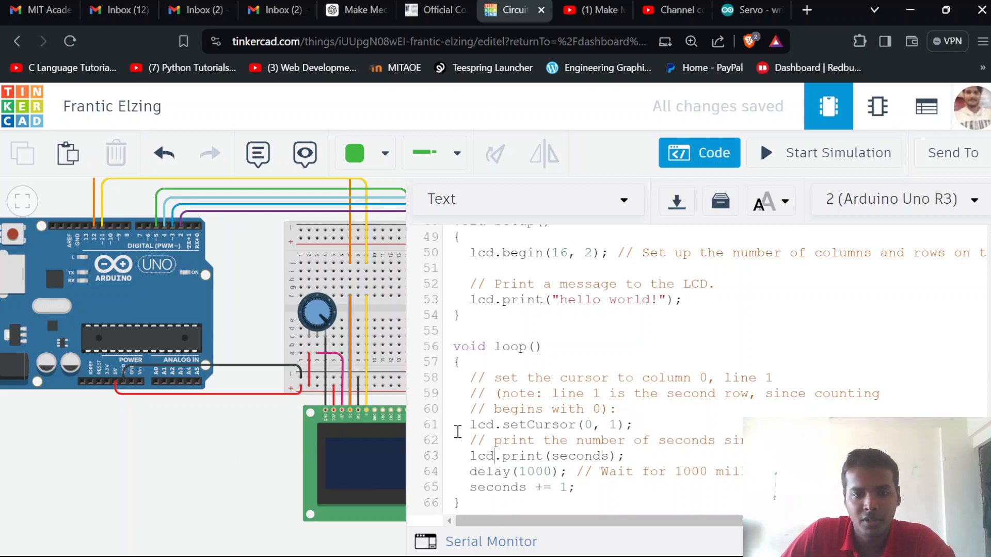
# - Examine the column and row arguments of lcd.setCursor(0, 1), relating them to the LCD and the lcd.begin dimensions
pyautogui.moveTo(468, 425); pyautogui.dragTo(637, 424)
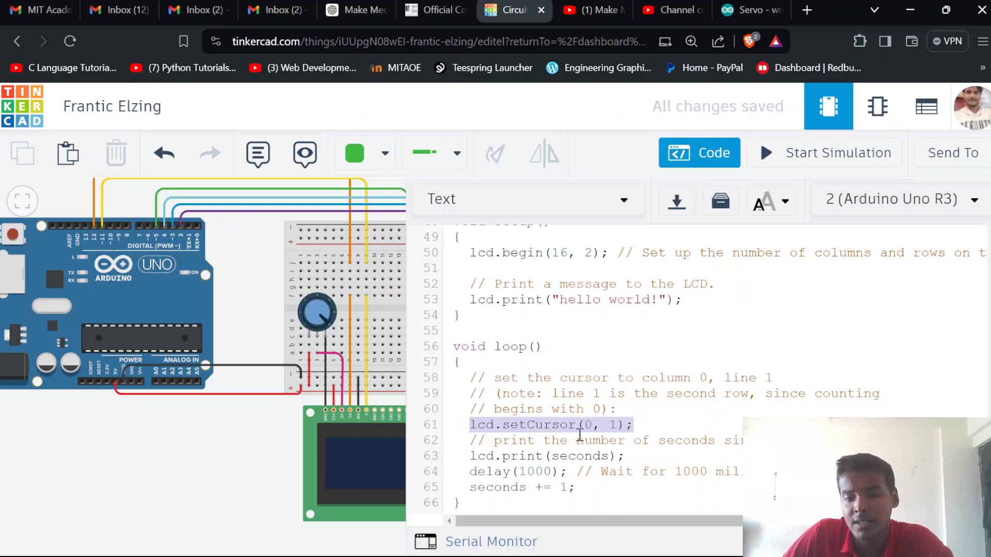
pyautogui.moveTo(203, 418); pyautogui.dragTo(126, 405)
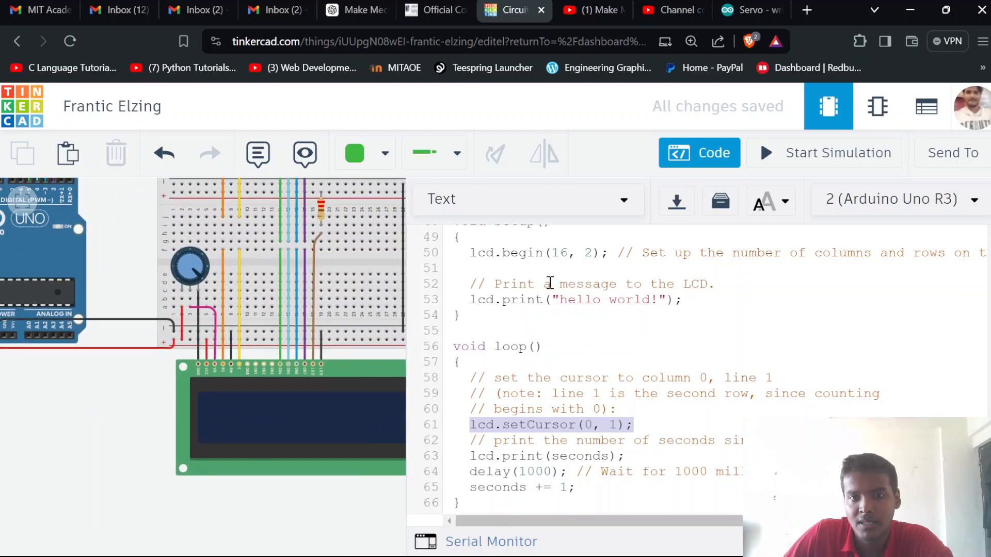
pyautogui.moveTo(569, 253)
pyautogui.mouseDown()
pyautogui.moveTo(551, 253)
pyautogui.moveTo(596, 253)
pyautogui.moveTo(583, 253)
pyautogui.mouseUp()
pyautogui.moveTo(593, 426); pyautogui.dragTo(585, 426)
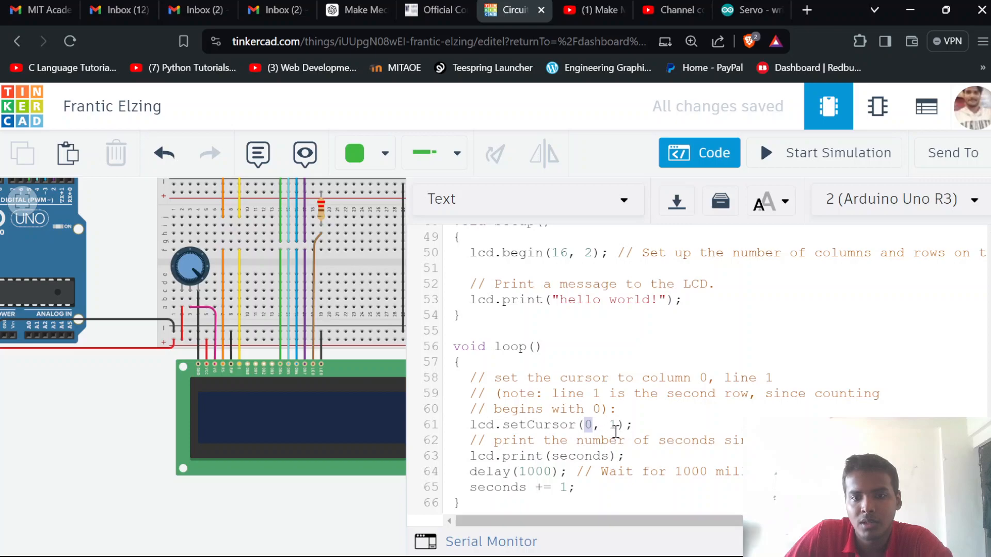
pyautogui.click(541, 444)
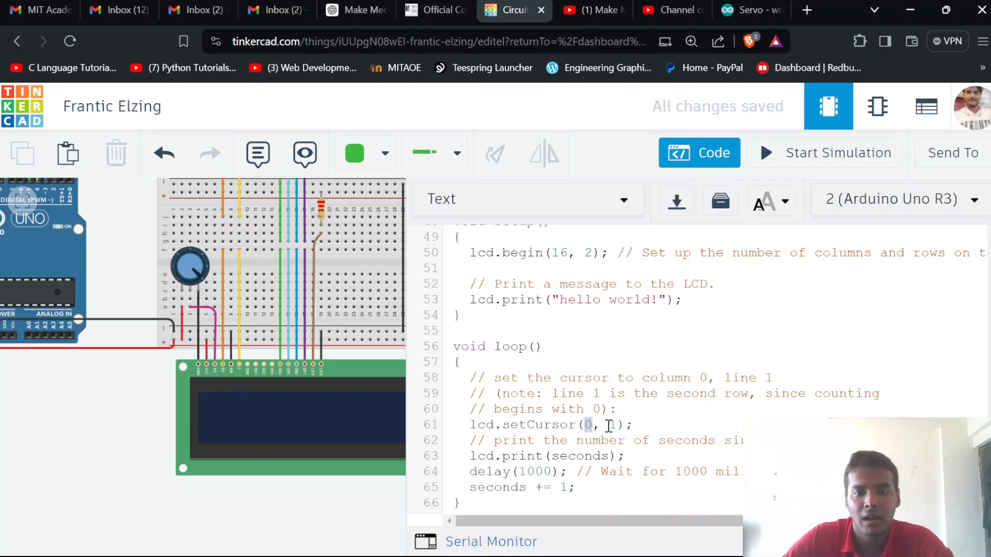
pyautogui.click(588, 426)
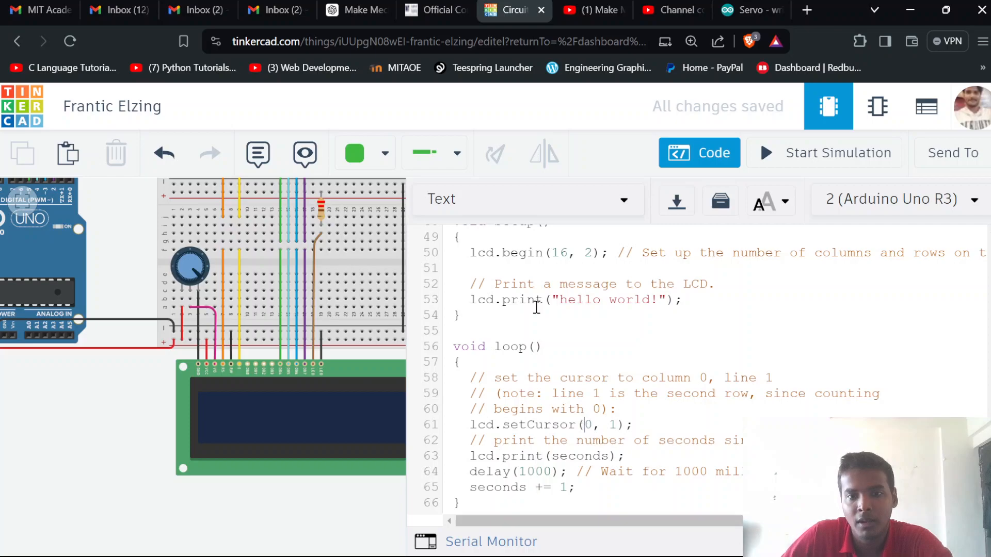
pyautogui.doubleClick(589, 426)
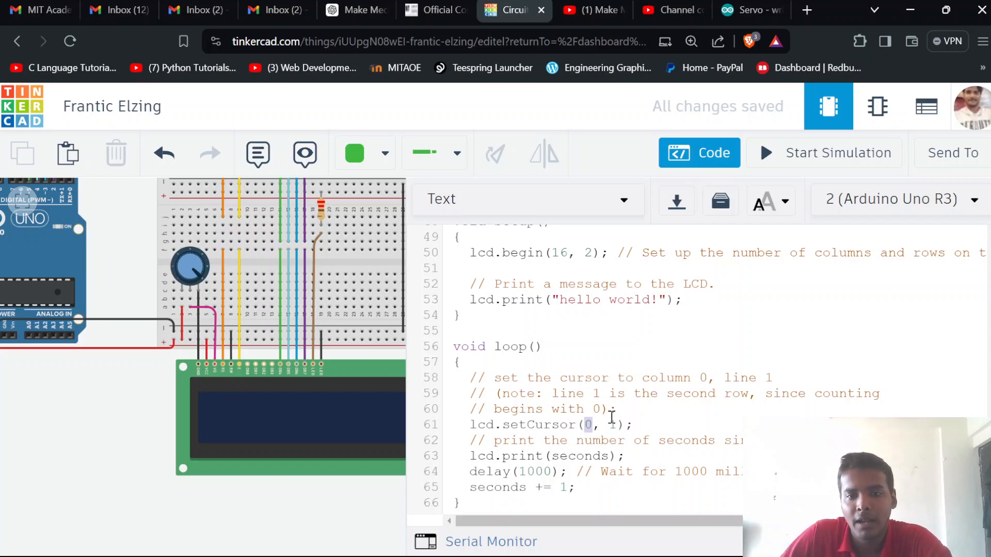
pyautogui.moveTo(602, 427); pyautogui.dragTo(618, 427)
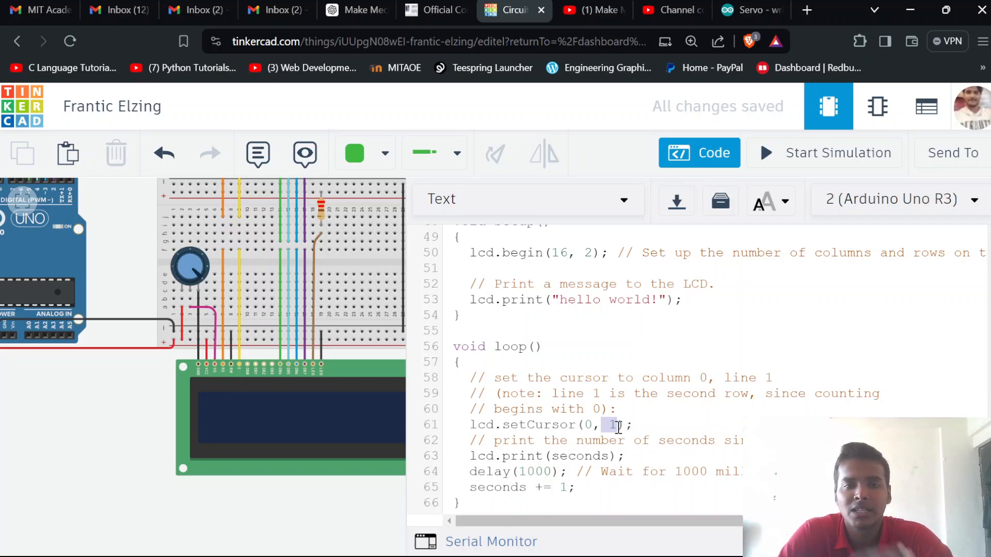
pyautogui.click(618, 427)
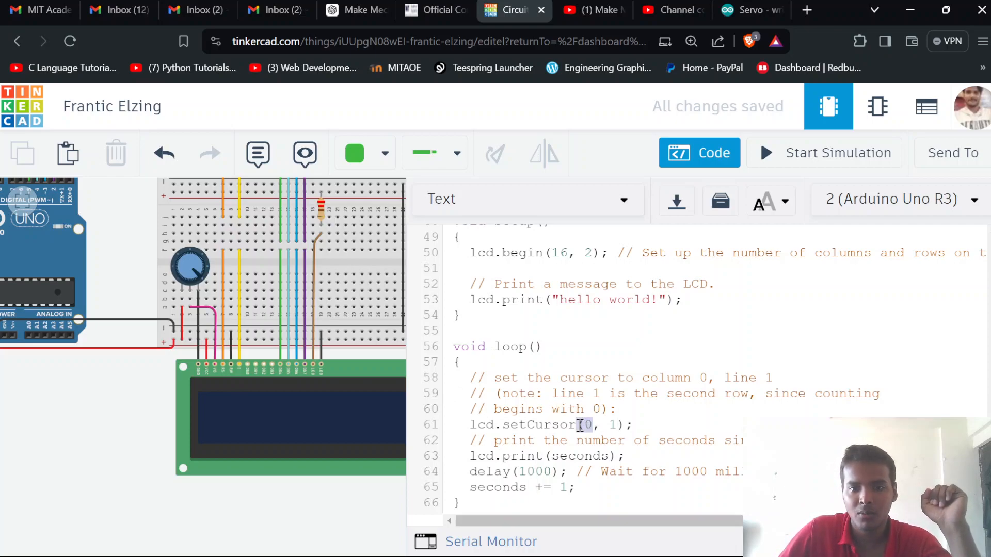
pyautogui.doubleClick(588, 425)
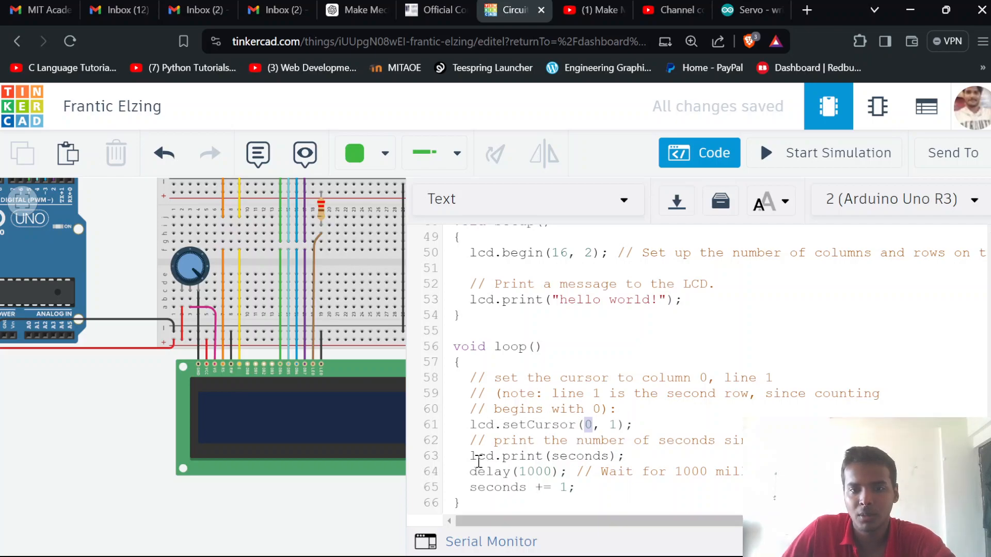
# - Review the lcd.print(seconds), delay(1000) and seconds += 1 lines, along with the seconds variable and the "hello world!" text
pyautogui.moveTo(470, 457); pyautogui.dragTo(629, 456)
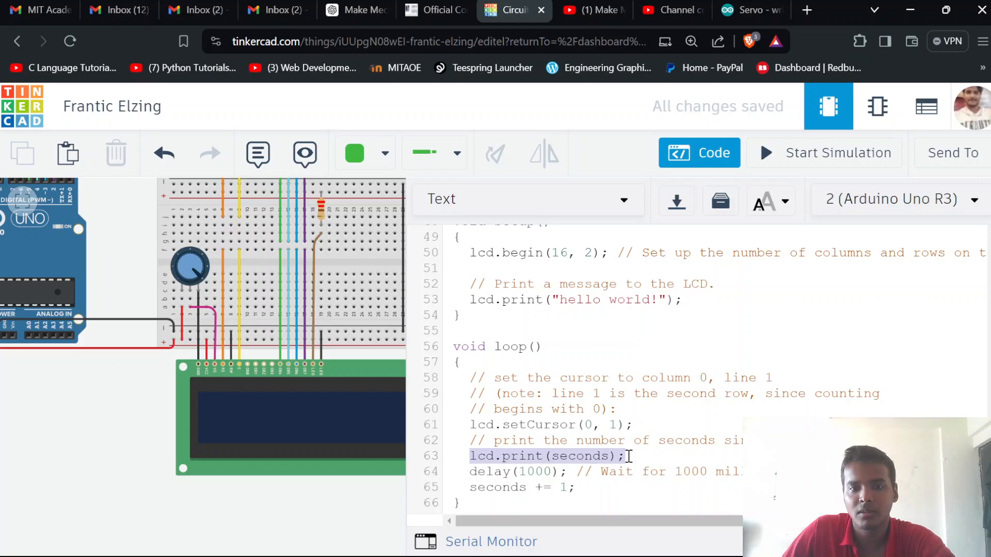
pyautogui.scroll(10, 625, 421)
pyautogui.scroll(2, 618, 422)
pyautogui.scroll(-8, 617, 420)
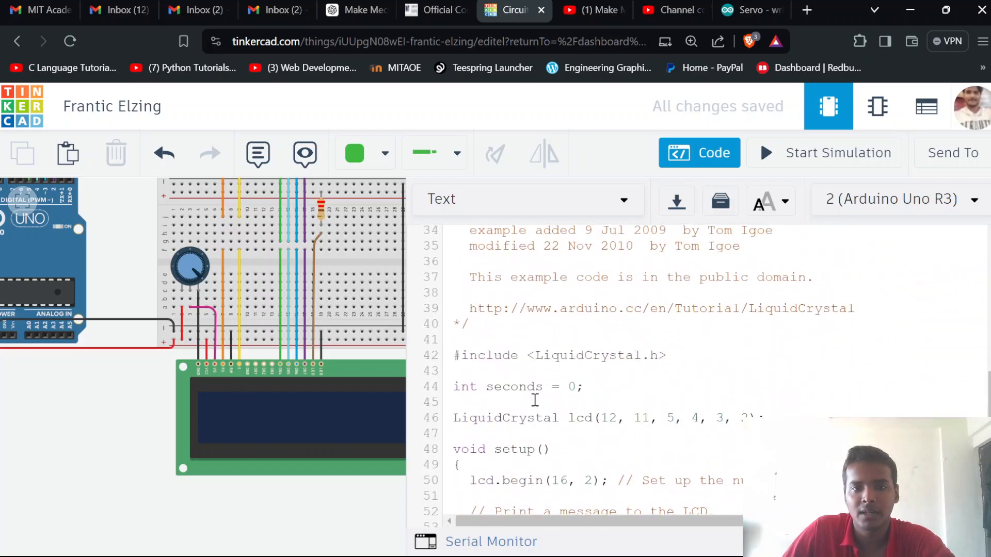
pyautogui.scroll(-4, 583, 404)
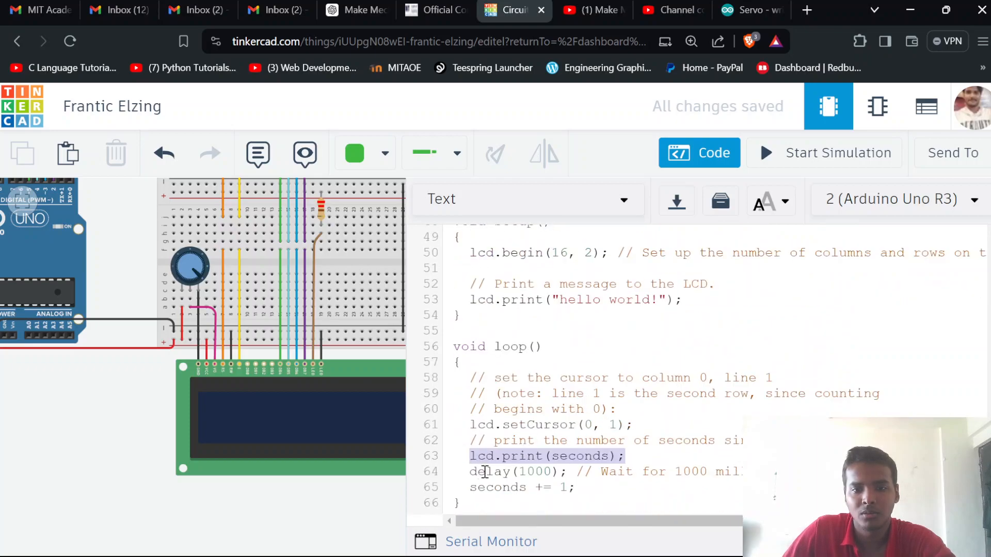
pyautogui.moveTo(472, 471); pyautogui.dragTo(593, 491)
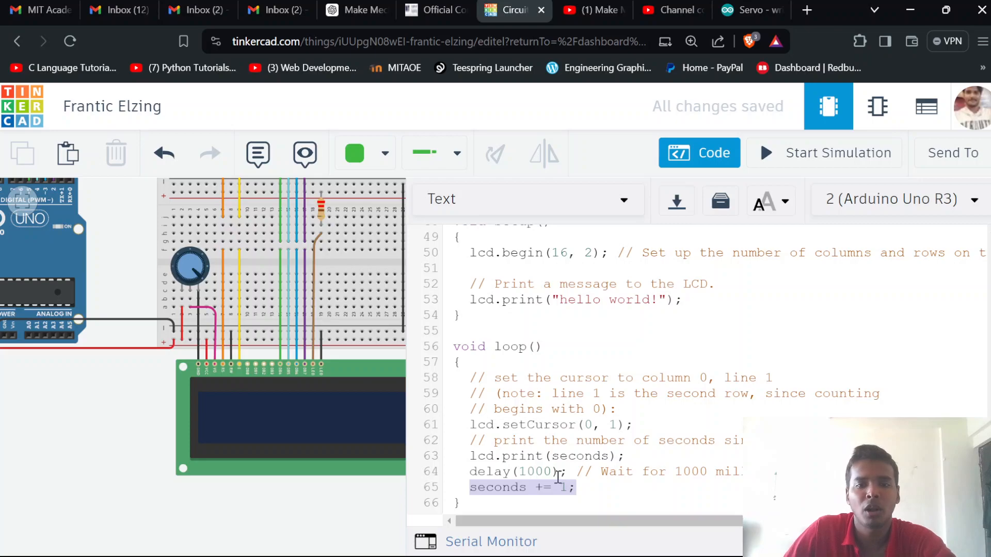
pyautogui.scroll(2, 558, 478)
pyautogui.moveTo(560, 404); pyautogui.dragTo(659, 405)
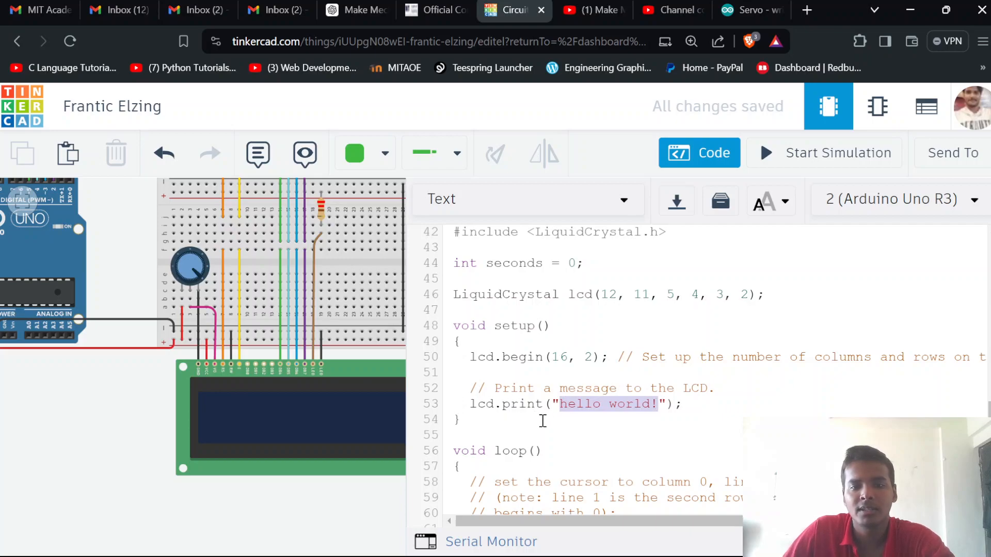
pyautogui.scroll(-2, 542, 421)
pyautogui.scroll(2, 489, 424)
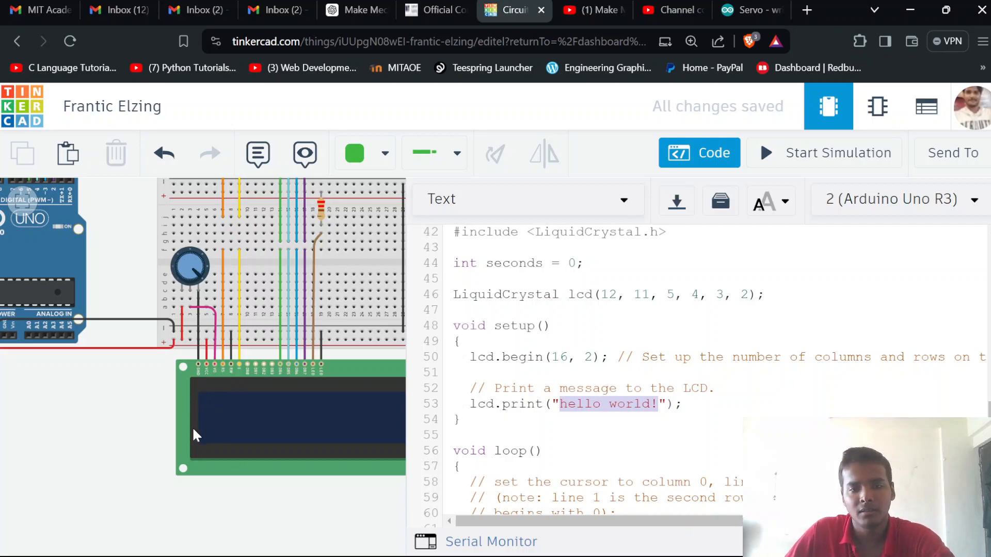
pyautogui.scroll(-2, 527, 447)
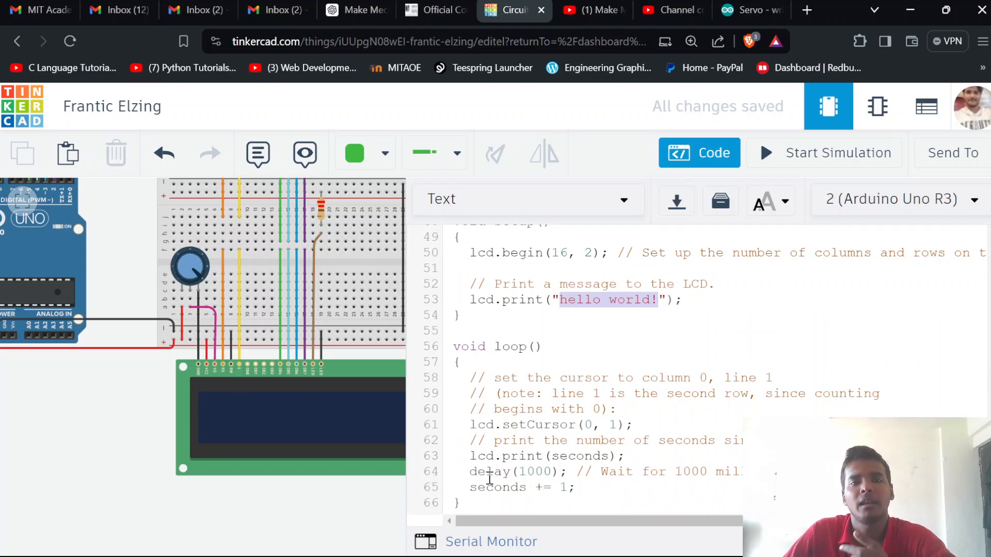
# - Hide the code and run the simulation to watch the LCD output, stopping it after about 19 seconds
pyautogui.click(719, 151)
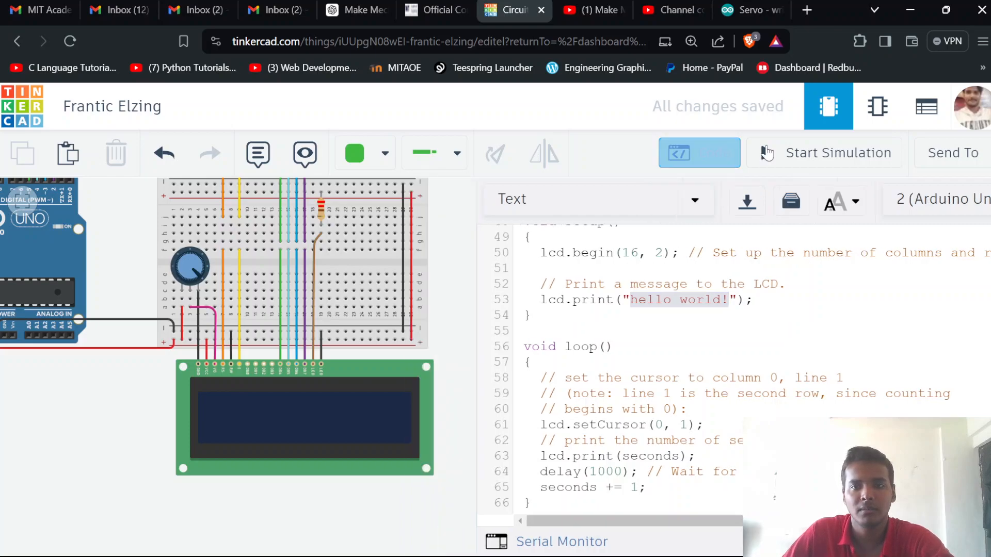
pyautogui.click(785, 154)
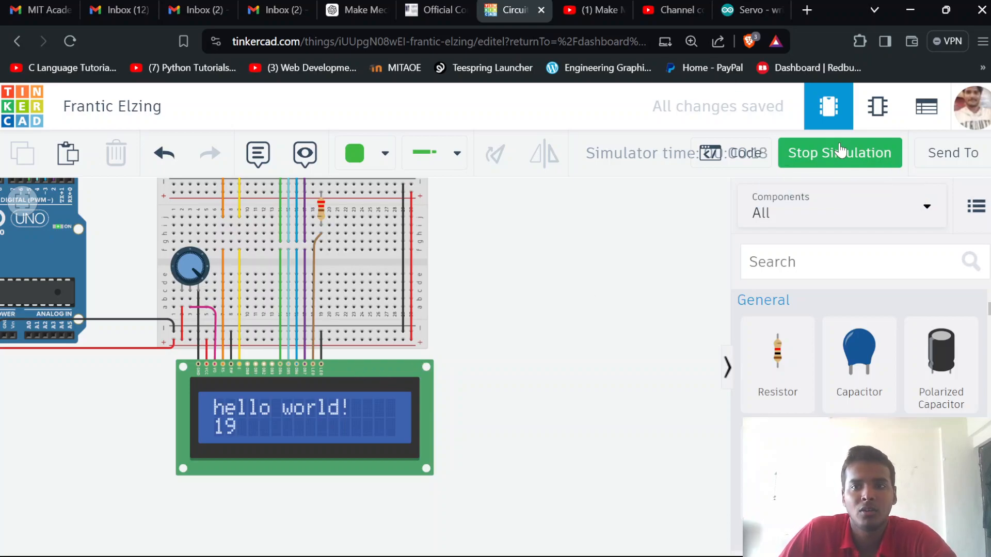
pyautogui.click(826, 154)
# - Show the code again and examine the pin arguments of the LiquidCrystal lcd(12, 11, 5, 4, 3, 2) declaration
pyautogui.click(714, 154)
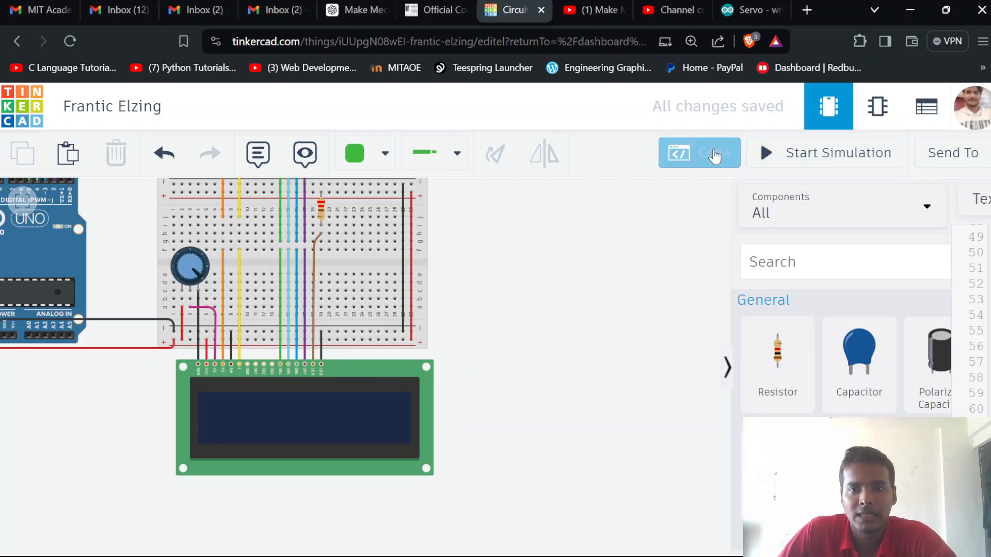
pyautogui.scroll(2, 592, 419)
pyautogui.scroll(4, 593, 419)
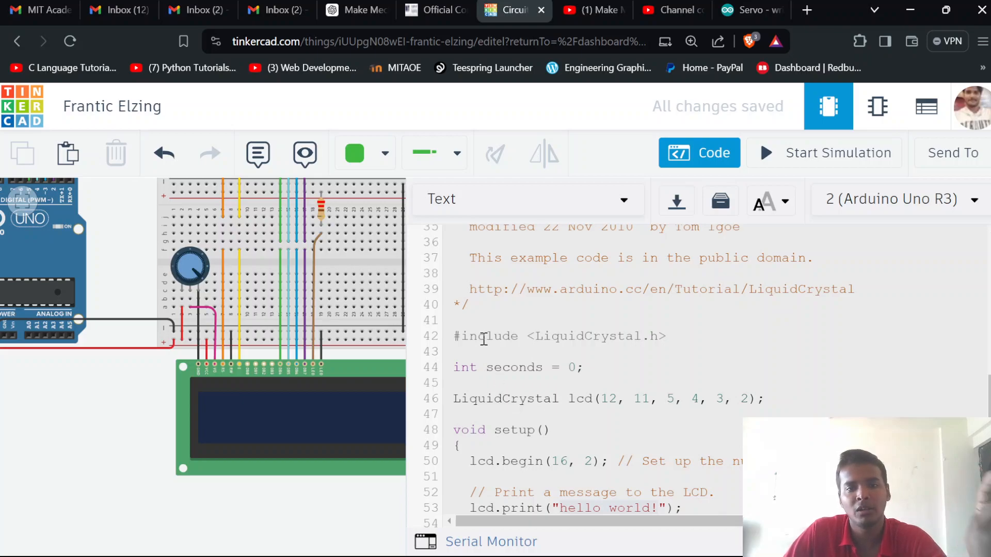
pyautogui.scroll(-2, 522, 386)
pyautogui.moveTo(454, 295); pyautogui.dragTo(759, 296)
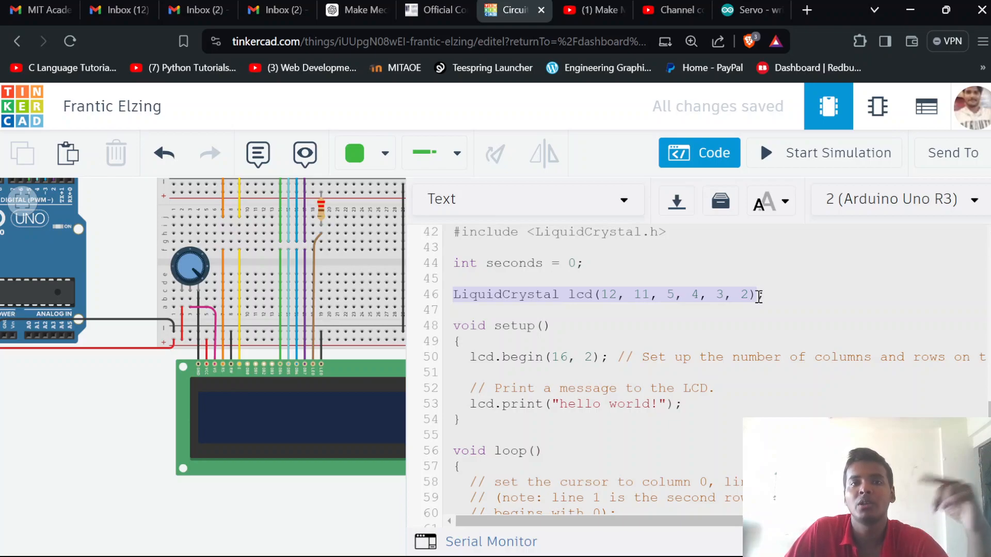
# - Add the comment "// (rs, en, d4, d5, d6, d7)" on the blank line above the LiquidCrystal lcd declaration
pyautogui.click(610, 287)
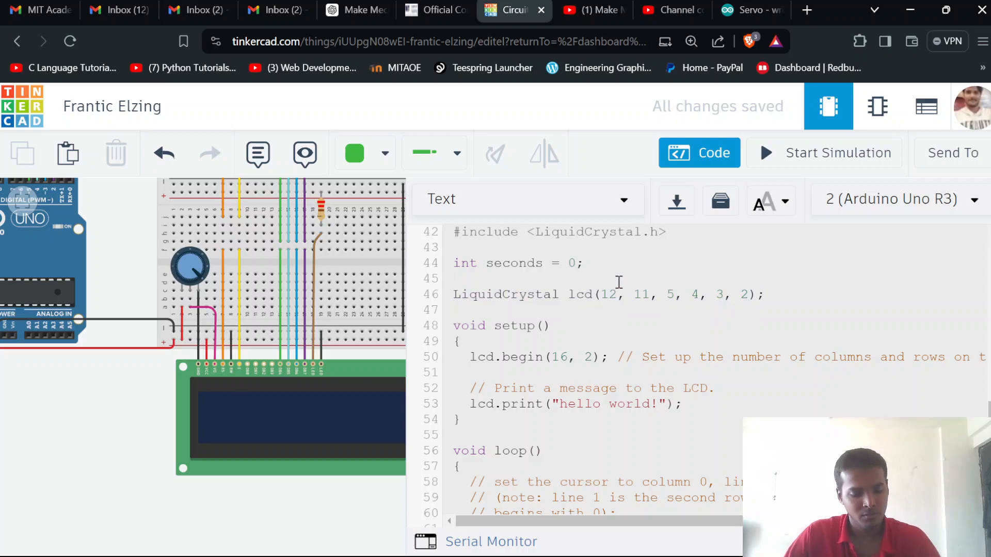
pyautogui.write('rs')
pyautogui.press('BackSpace')
pyautogui.press('BackSpace')
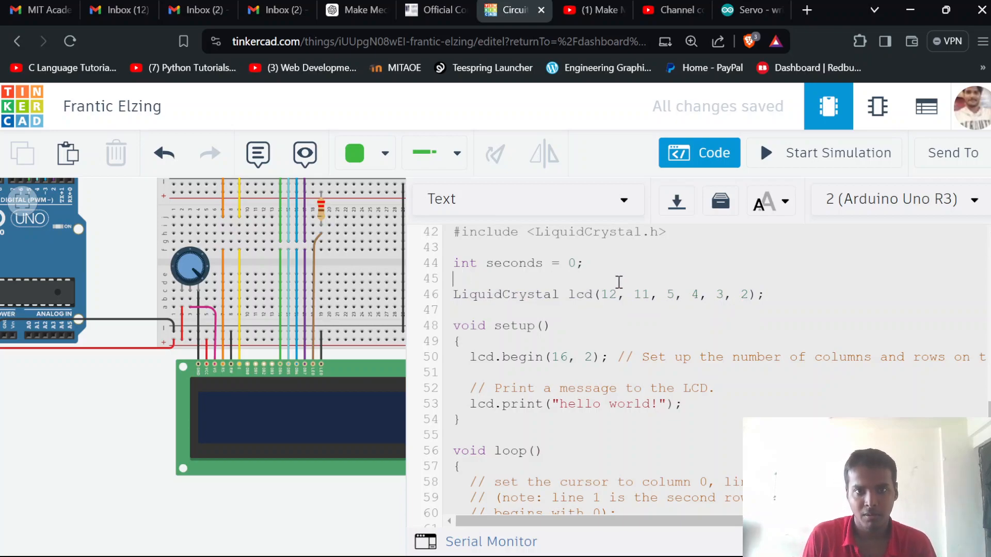
pyautogui.write('// rs,')
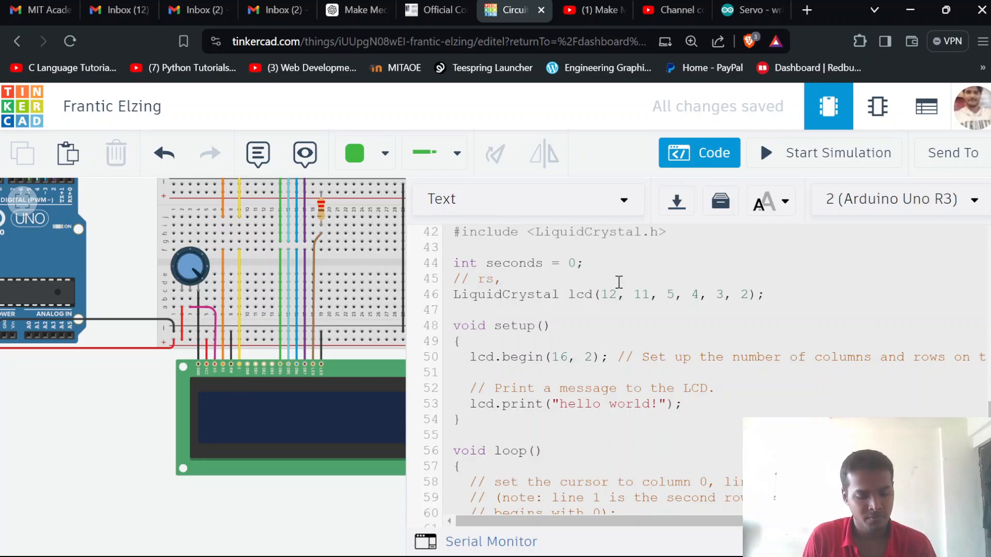
pyautogui.write('en, ')
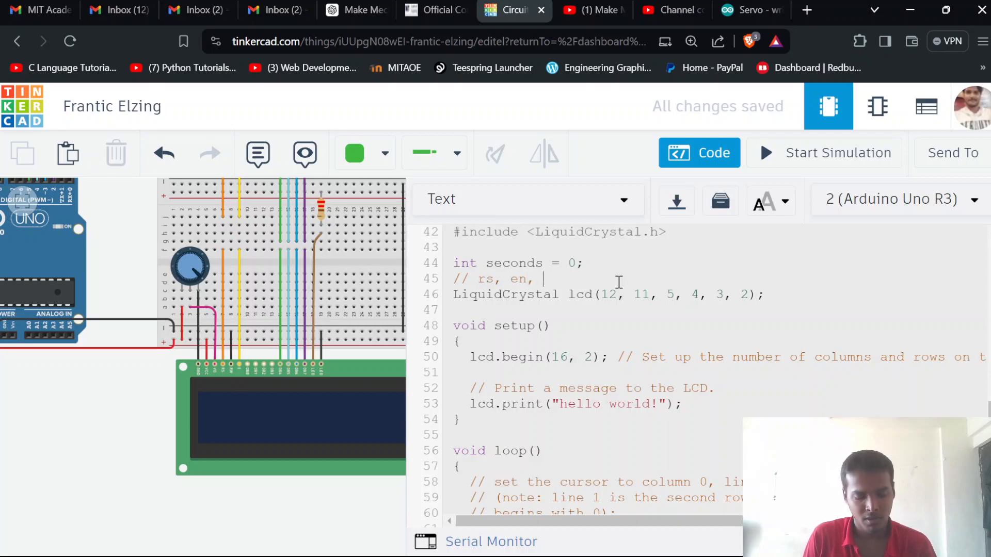
pyautogui.write('d4, d5, d6, d7')
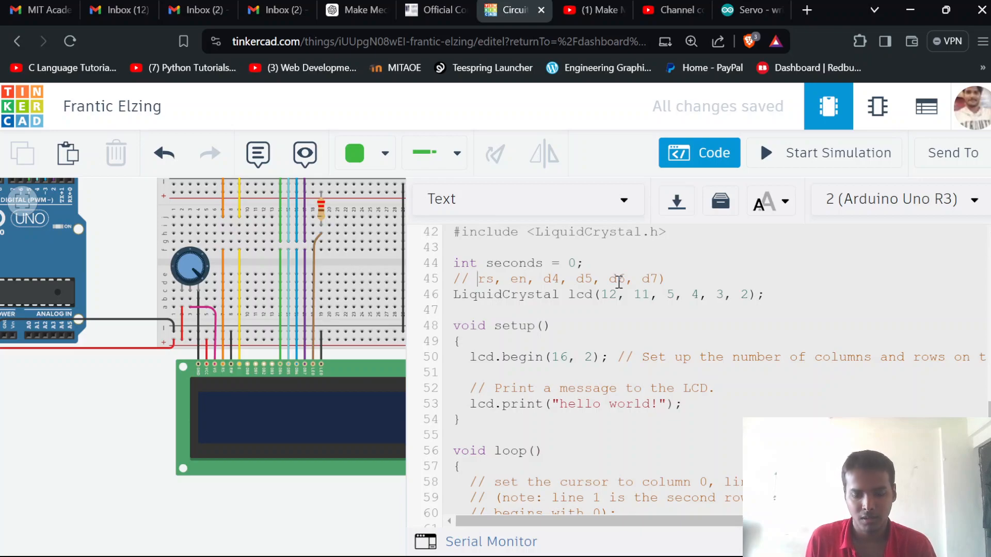
pyautogui.write('(')
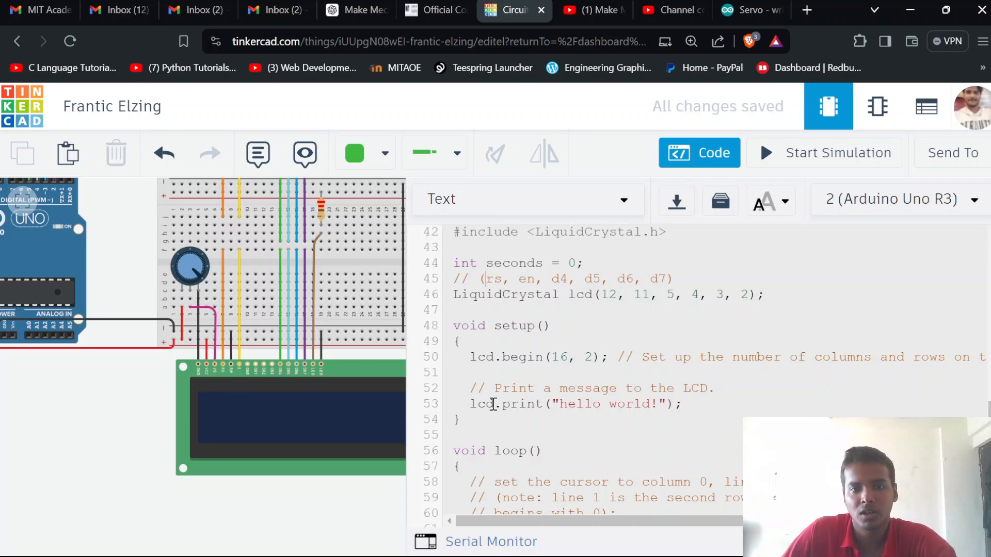
# - Review the setup and loop functions below the pin comment and hide the code
pyautogui.scroll(-1, 530, 402)
pyautogui.scroll(-2, 530, 403)
pyautogui.scroll(2, 529, 401)
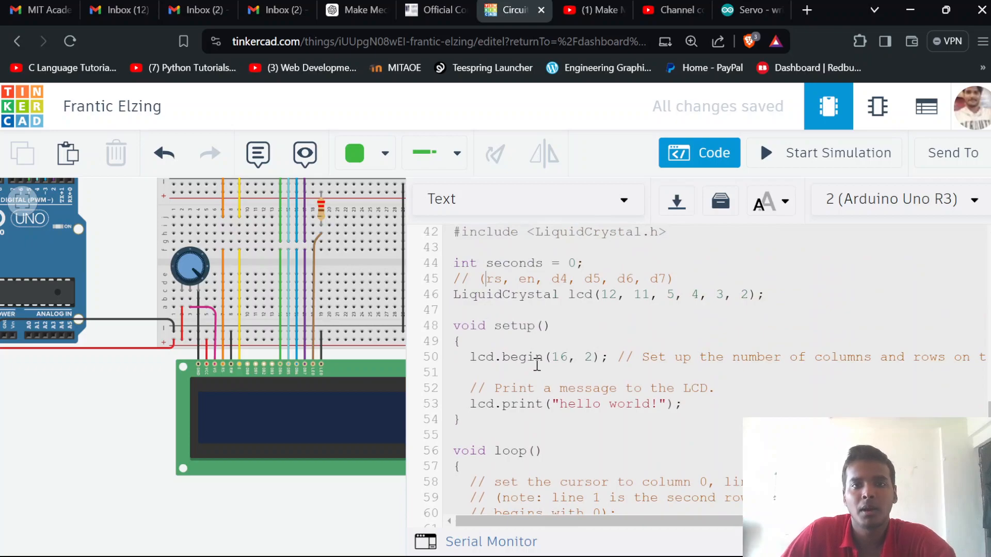
pyautogui.click(486, 278)
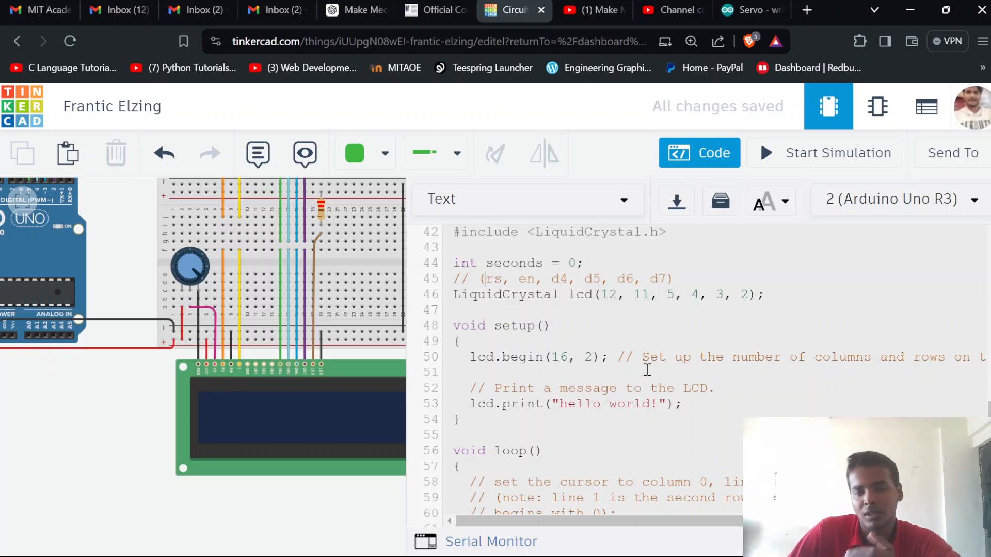
pyautogui.scroll(-2, 627, 356)
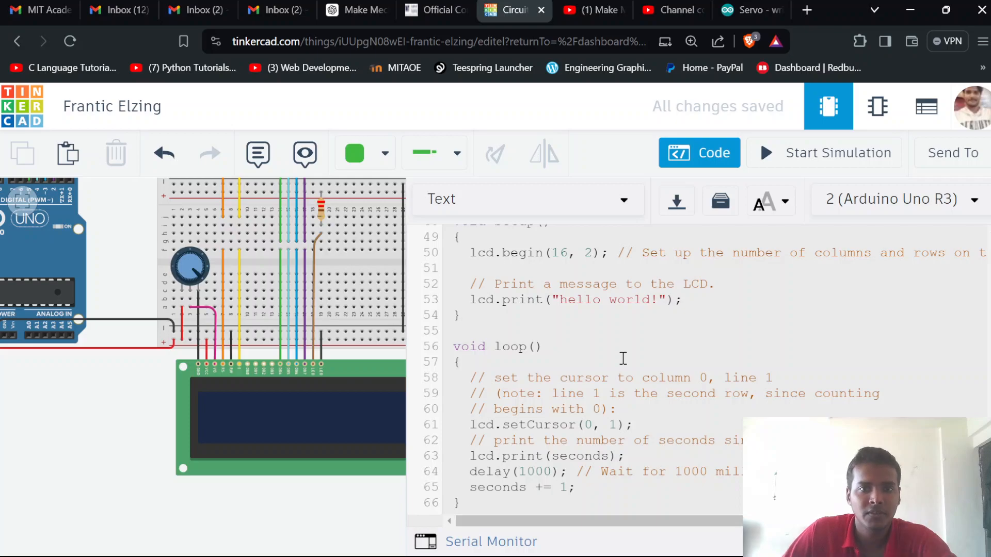
pyautogui.click(477, 393)
pyautogui.click(567, 472)
pyautogui.click(439, 200)
pyautogui.click(424, 315)
pyautogui.click(367, 512)
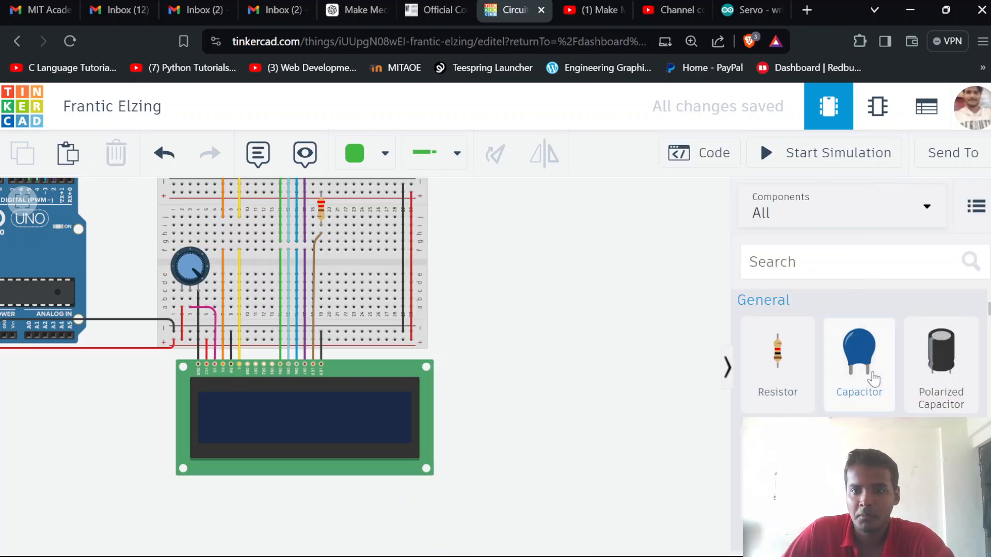
# - Place a positional Micro Servo from the component library in the empty space beside the LCD
pyautogui.scroll(-2, 811, 338)
pyautogui.scroll(-10, 811, 338)
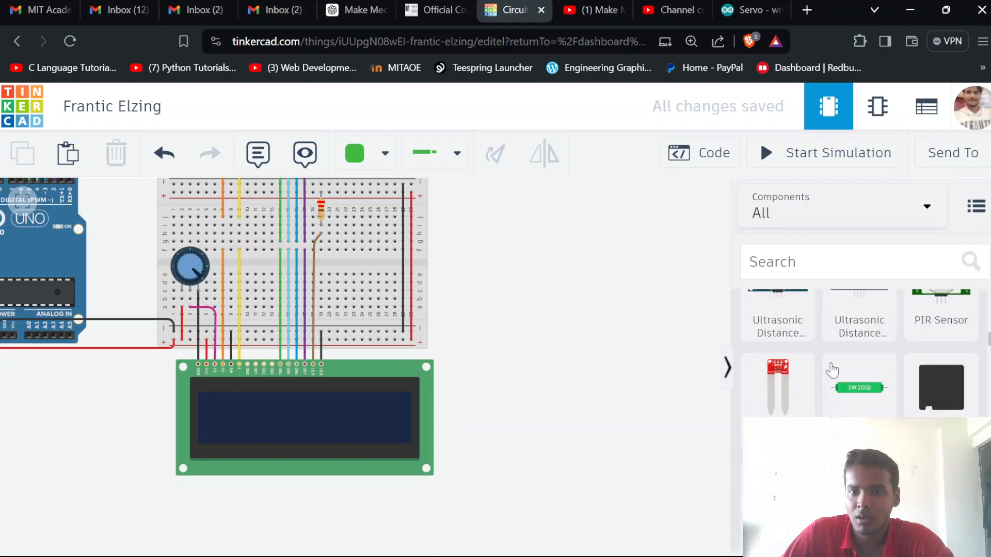
pyautogui.scroll(-6, 832, 370)
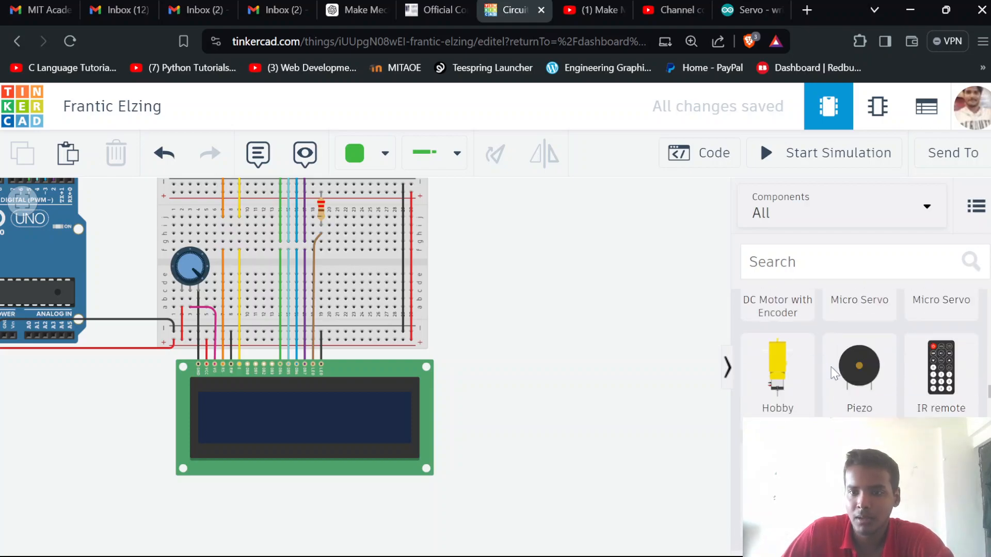
pyautogui.moveTo(941, 407); pyautogui.dragTo(526, 283)
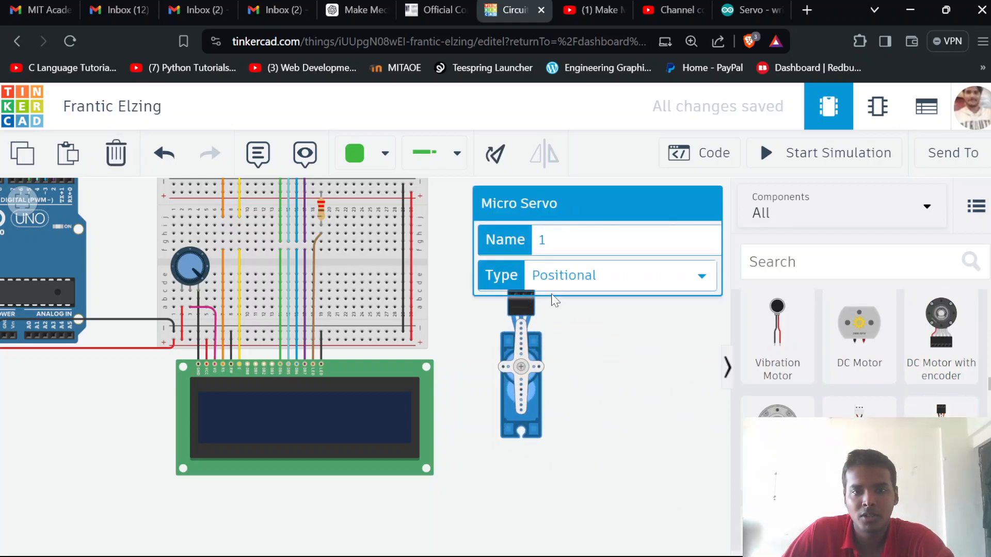
pyautogui.moveTo(517, 387); pyautogui.dragTo(515, 450)
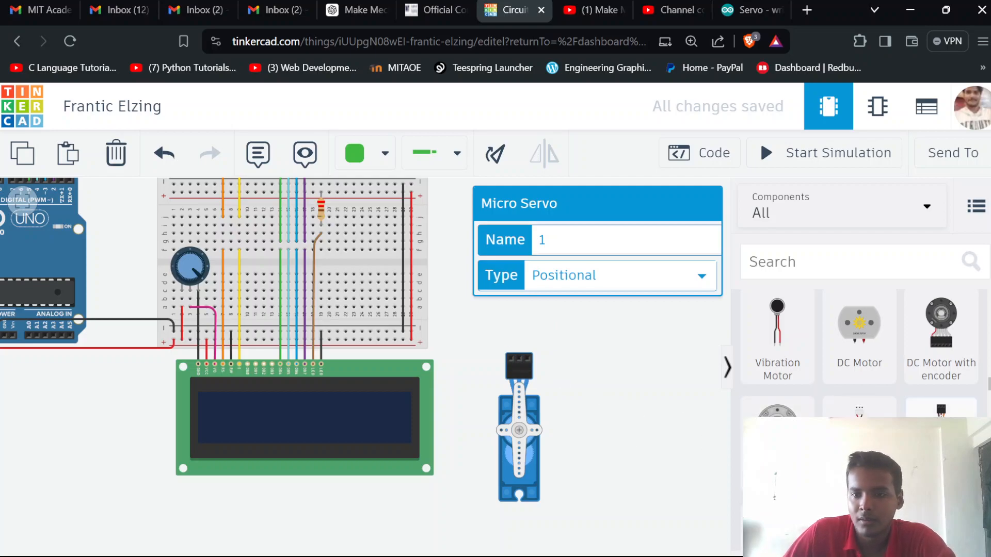
# - Place the SM-S2309S micro servo beside the positional one for comparison and delete it
pyautogui.moveTo(860, 413); pyautogui.dragTo(589, 332)
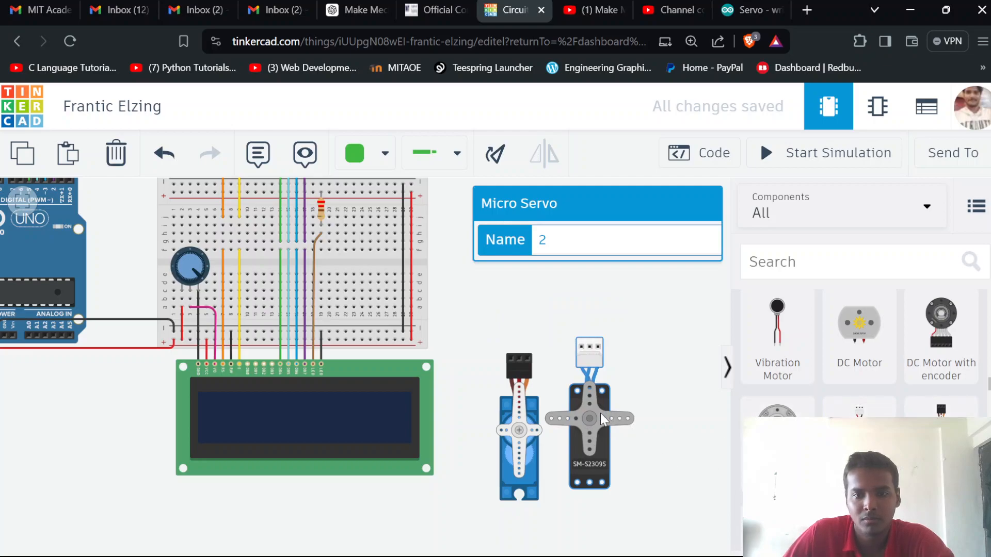
pyautogui.moveTo(600, 421); pyautogui.dragTo(633, 416)
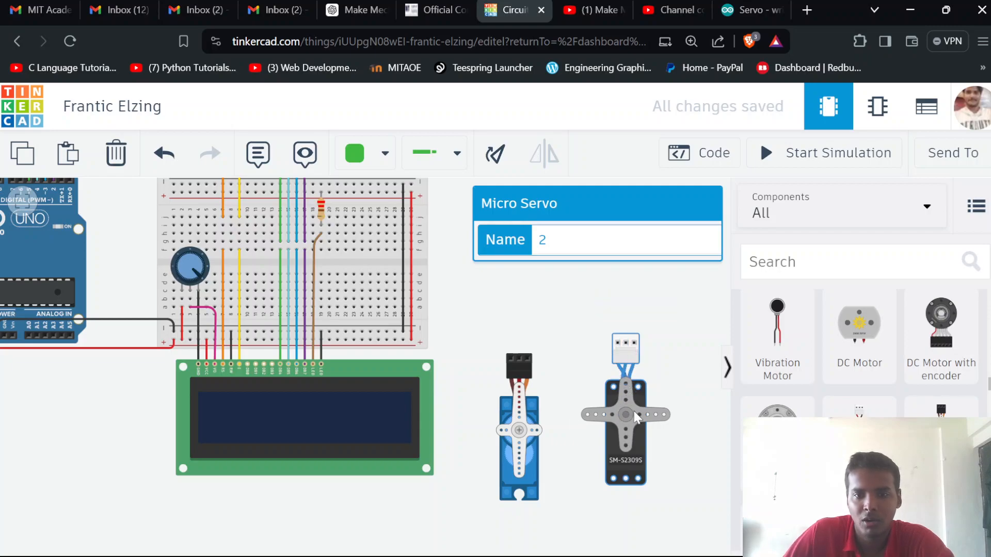
pyautogui.moveTo(644, 448); pyautogui.dragTo(632, 417)
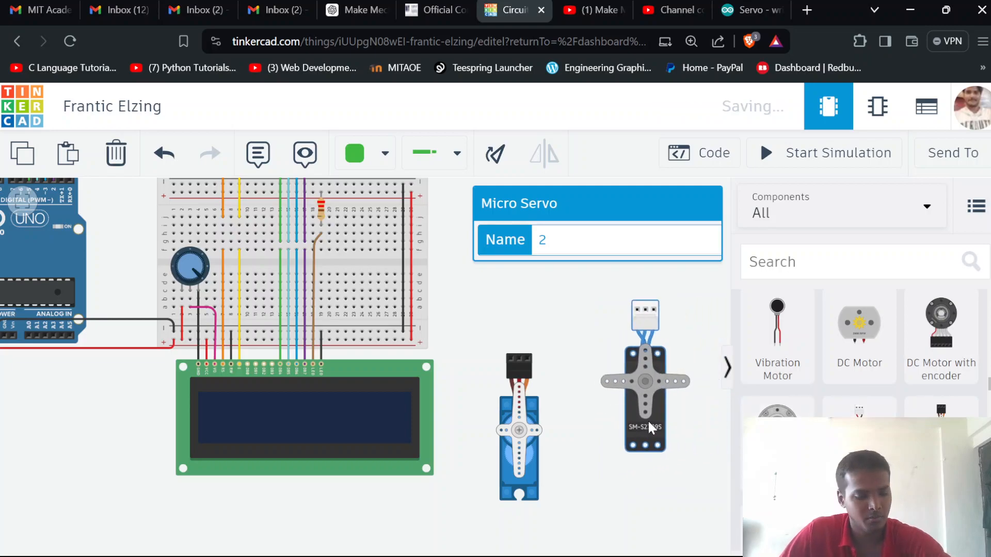
pyautogui.click(116, 153)
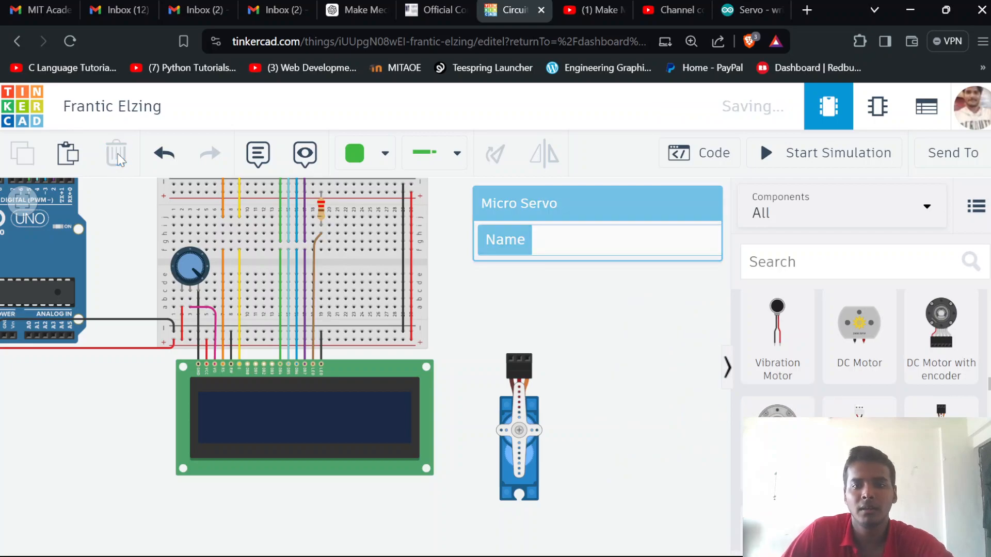
# - Move the remaining micro servo slightly upward beside the LCD and inspect its horn and body up close
pyautogui.moveTo(531, 415); pyautogui.dragTo(537, 389)
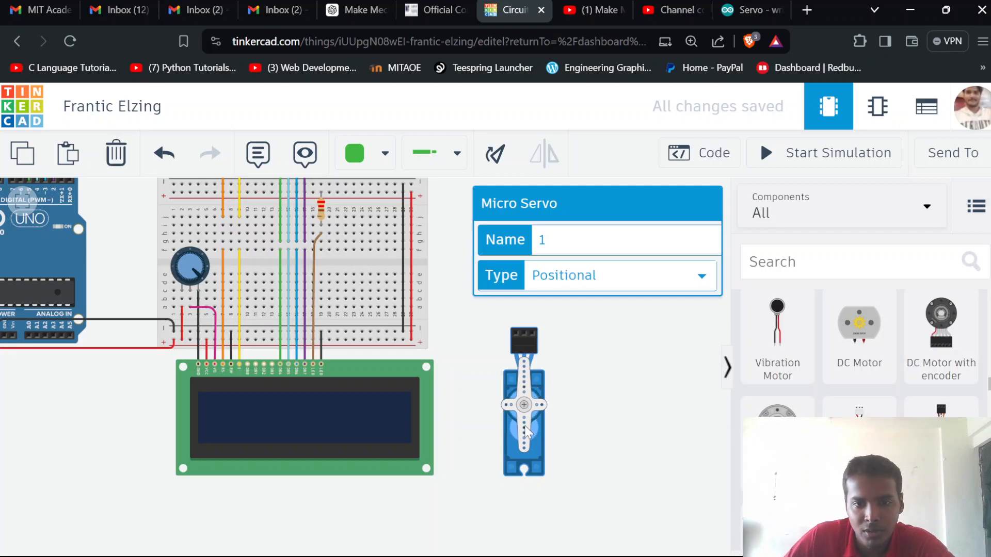
pyautogui.scroll(2, 531, 434)
pyautogui.scroll(3, 552, 483)
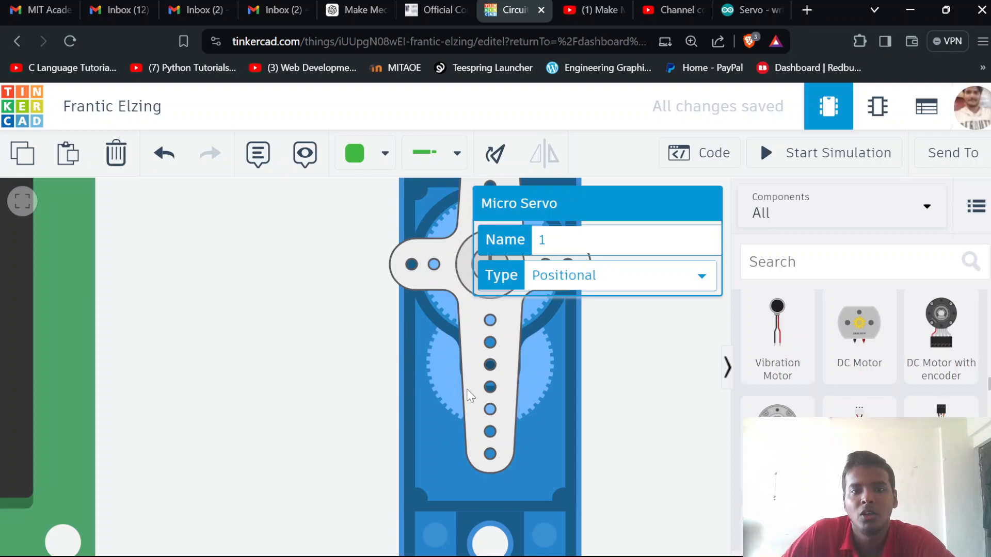
pyautogui.scroll(-2, 469, 394)
pyautogui.scroll(-3, 469, 394)
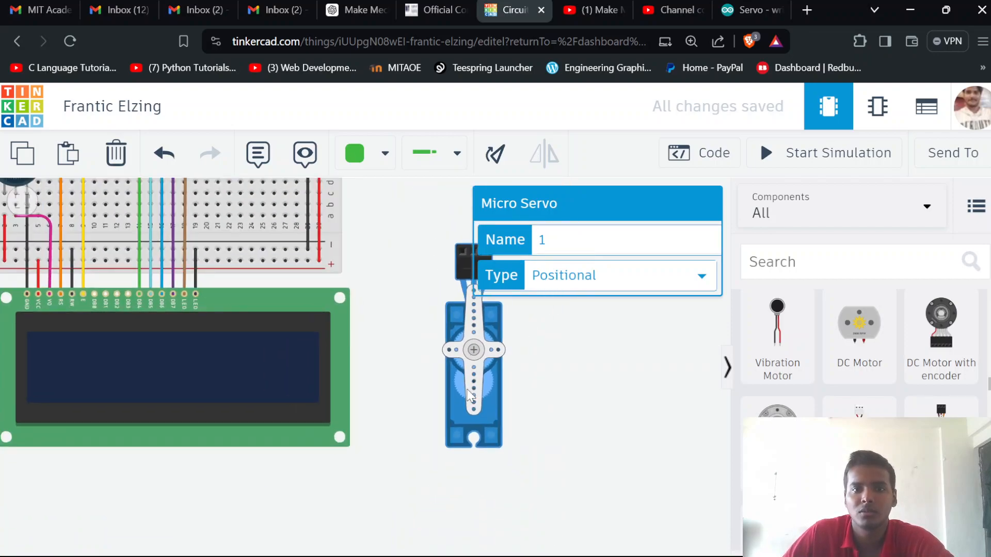
pyautogui.scroll(-2, 569, 378)
pyautogui.moveTo(568, 376); pyautogui.dragTo(559, 404)
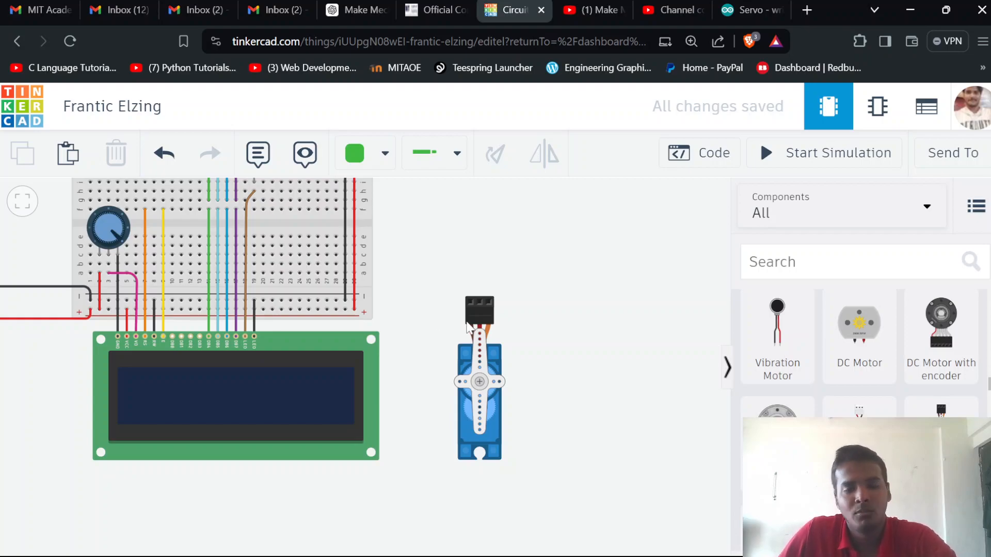
# - Place a 9V Battery from the Power components above the micro servo
pyautogui.scroll(-2, 420, 295)
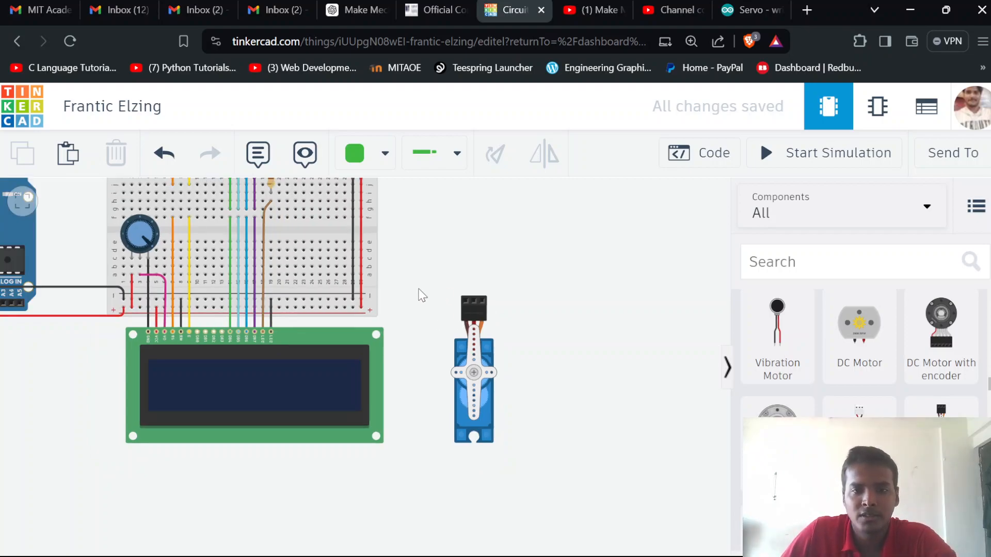
pyautogui.scroll(-1, 408, 292)
pyautogui.moveTo(414, 281); pyautogui.dragTo(467, 313)
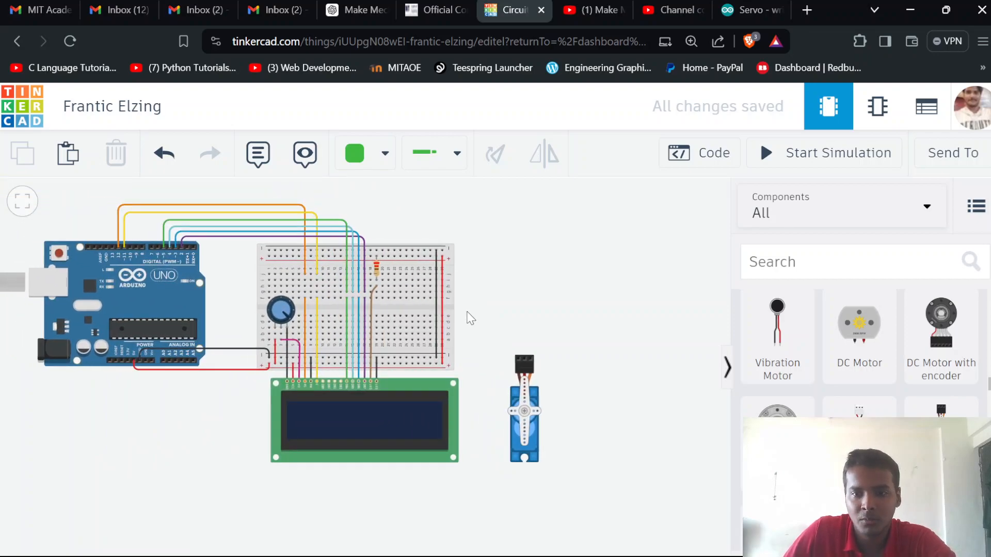
pyautogui.scroll(-6, 870, 406)
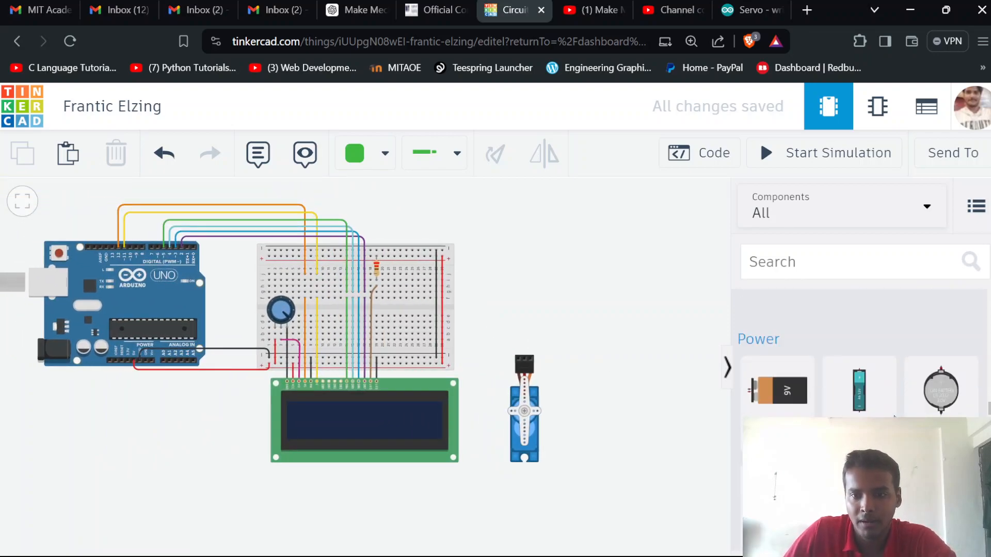
pyautogui.moveTo(785, 413); pyautogui.dragTo(522, 219)
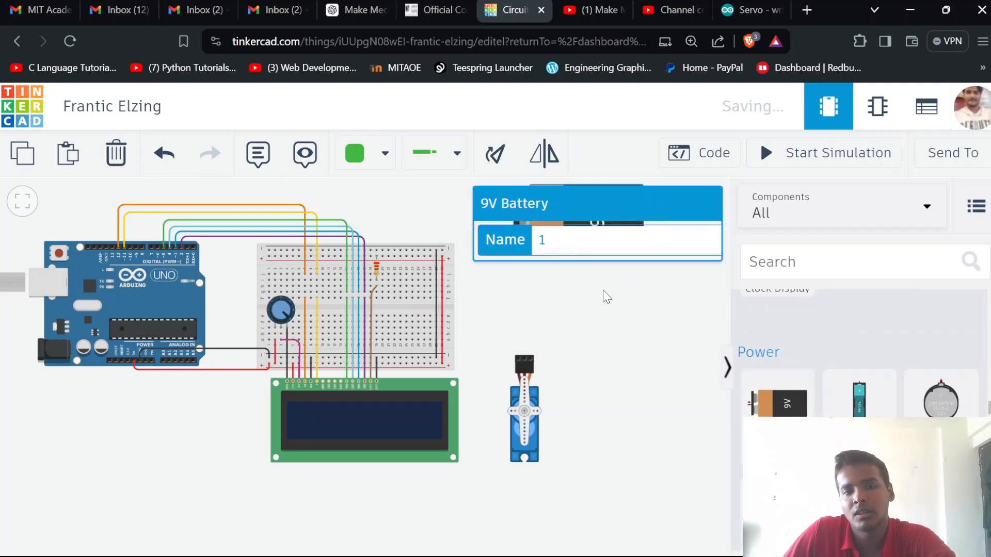
pyautogui.click(618, 305)
# - Place a 5V Regulator [LM7805] between the breadboard's upper corner and the 9V battery
pyautogui.scroll(5, 859, 403)
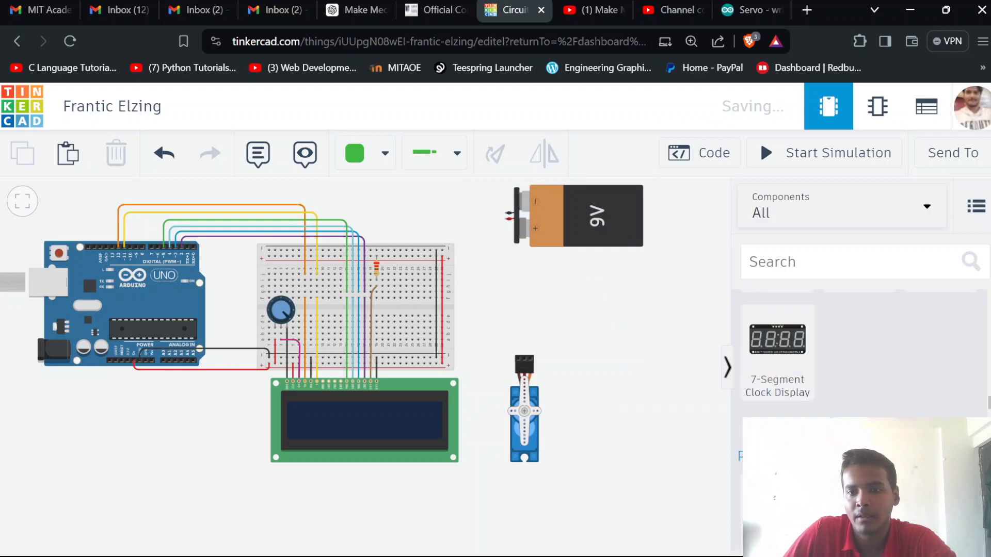
pyautogui.scroll(-10, 859, 351)
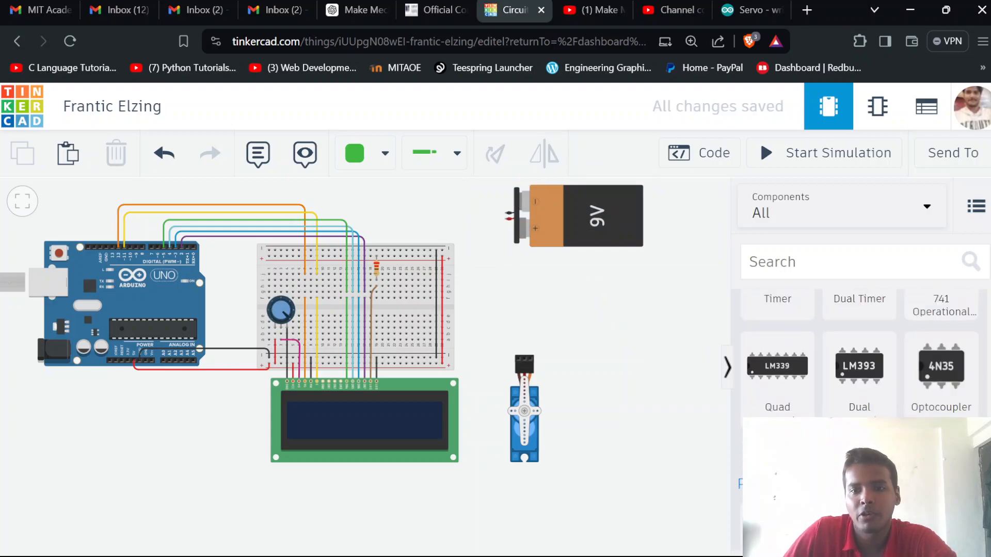
pyautogui.scroll(-5, 860, 361)
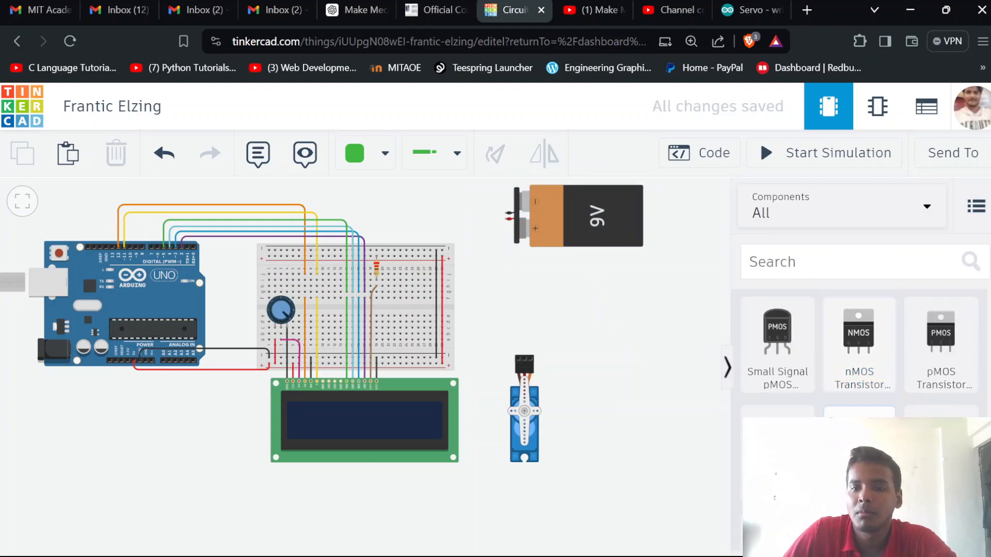
pyautogui.scroll(-5, 859, 361)
pyautogui.scroll(3, 784, 391)
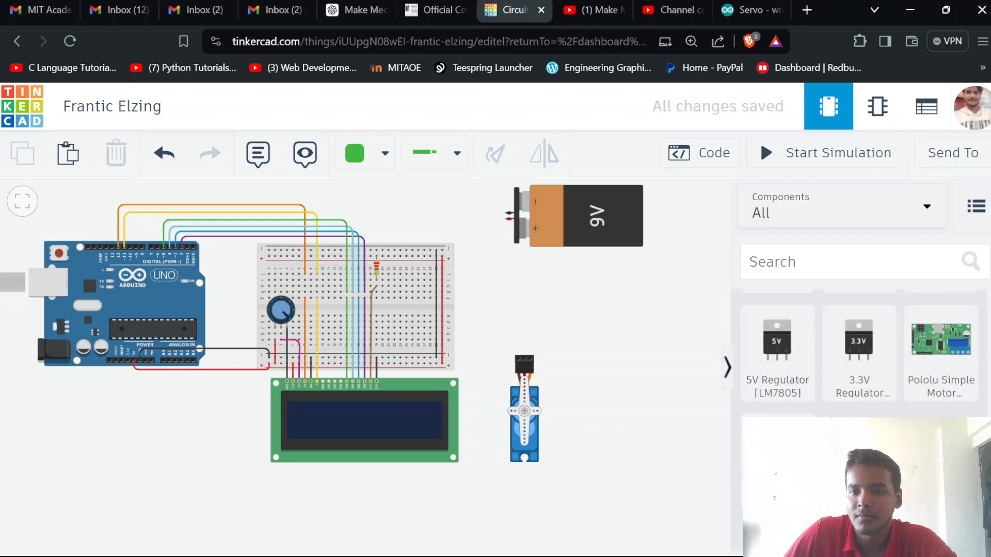
pyautogui.moveTo(782, 382); pyautogui.dragTo(466, 211)
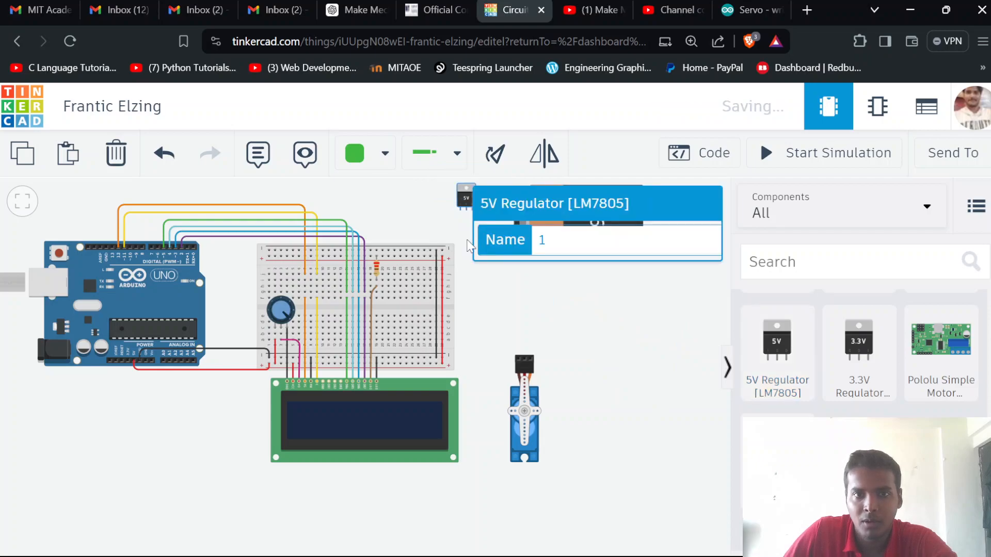
pyautogui.click(459, 227)
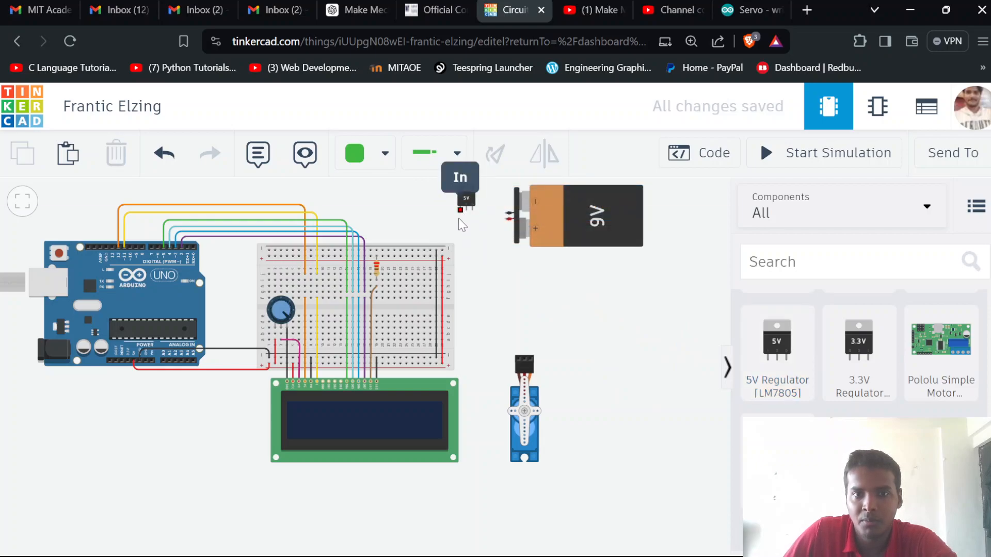
# - Wire the 5V regulator's In pin to the 9V battery's positive terminal and colour the wire red
pyautogui.click(460, 211)
pyautogui.click(458, 222)
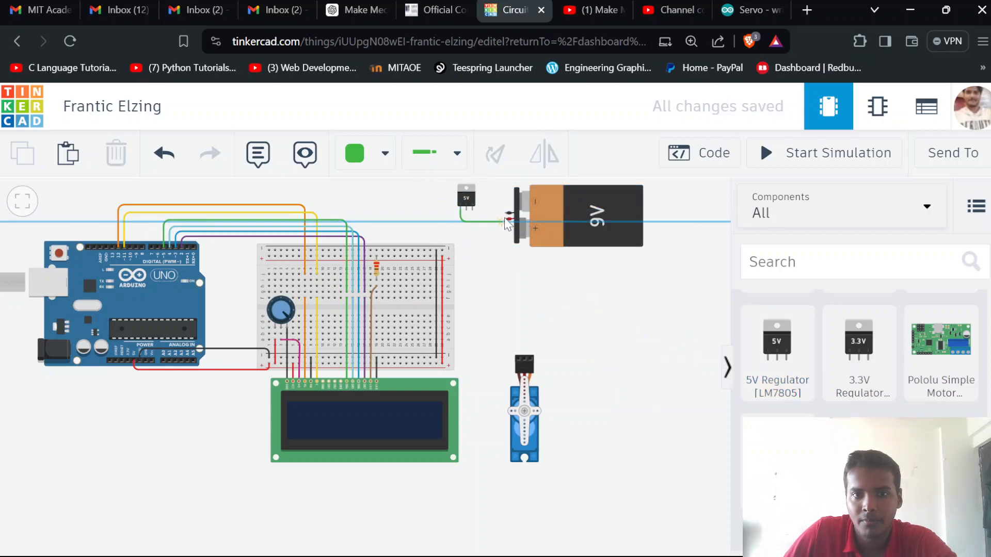
pyautogui.click(506, 219)
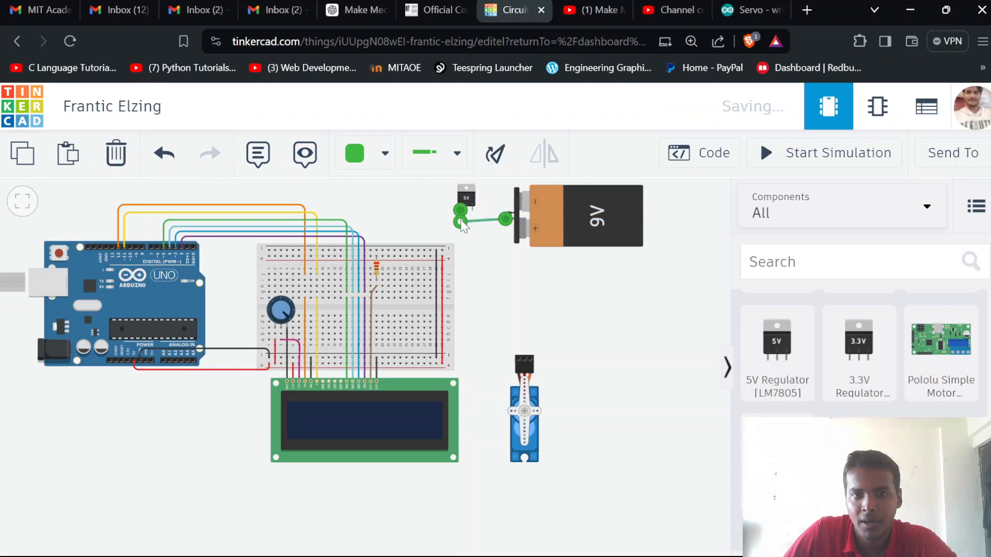
pyautogui.click(385, 154)
pyautogui.click(404, 255)
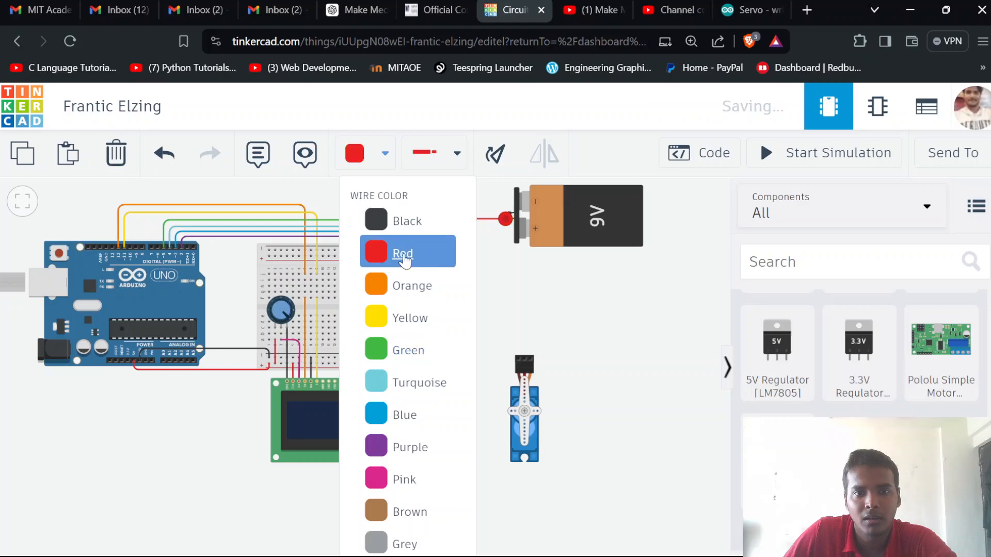
pyautogui.click(500, 247)
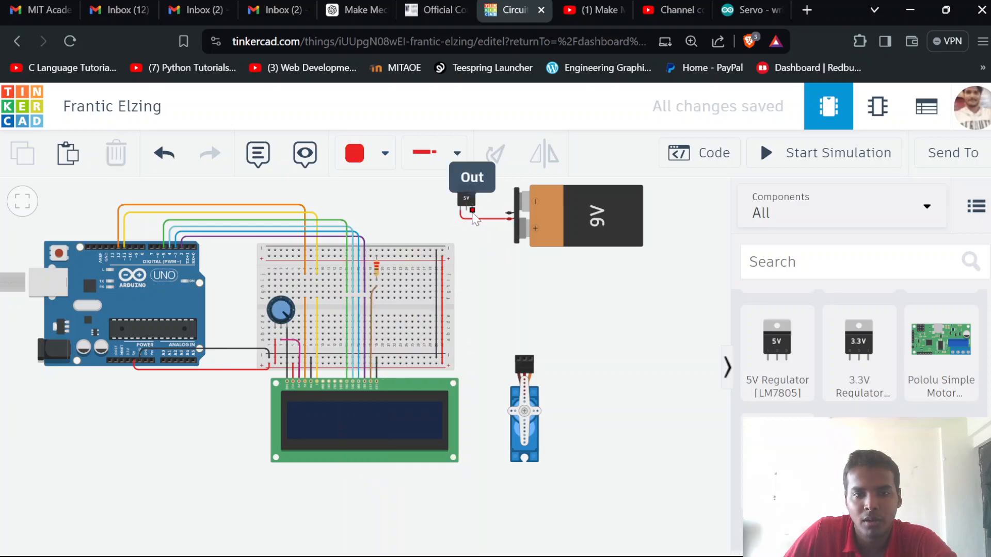
# - Wire the regulator's Out pin to the micro servo's power pin in red and square up the wire's bends
pyautogui.click(474, 212)
pyautogui.click(477, 324)
pyautogui.click(519, 325)
pyautogui.click(524, 357)
pyautogui.moveTo(529, 364); pyautogui.dragTo(472, 323)
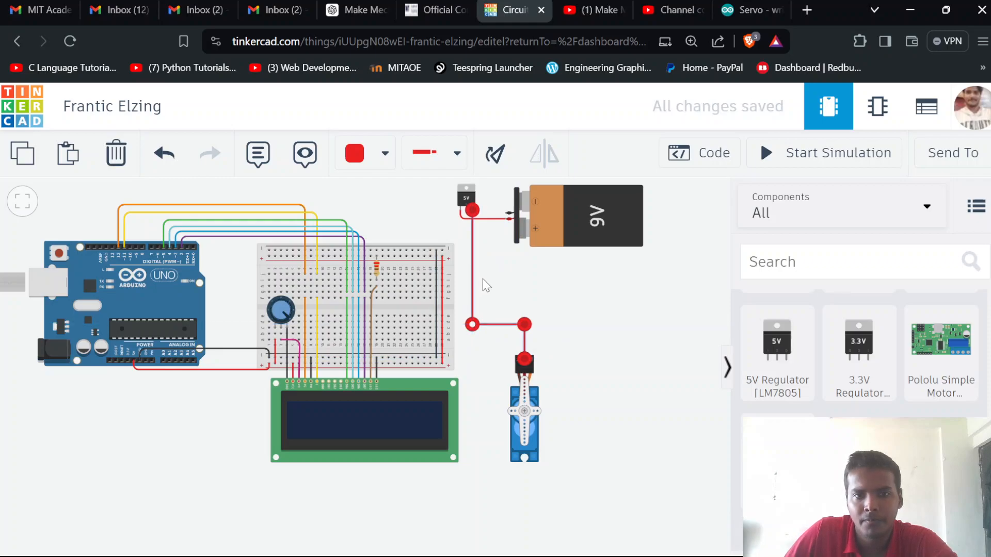
pyautogui.click(486, 282)
# - Wire the regulator's middle ground pin to the breadboard's upper negative rail and colour the wire black
pyautogui.click(466, 209)
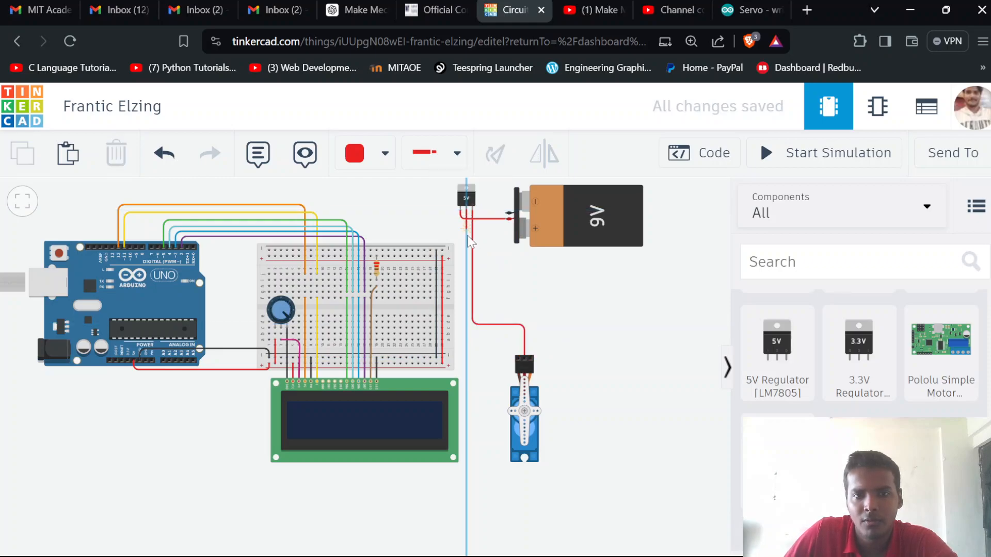
pyautogui.click(466, 235)
pyautogui.click(430, 235)
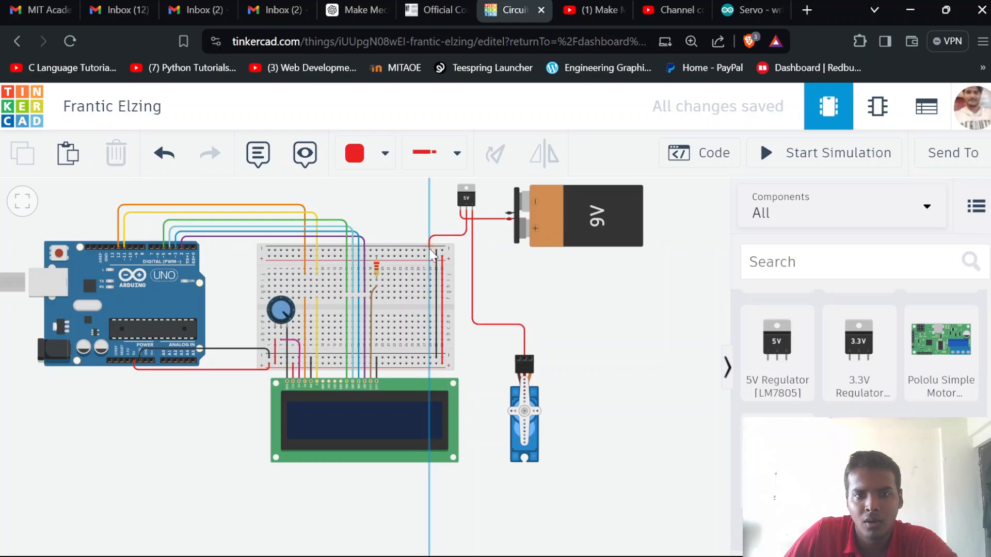
pyautogui.click(430, 251)
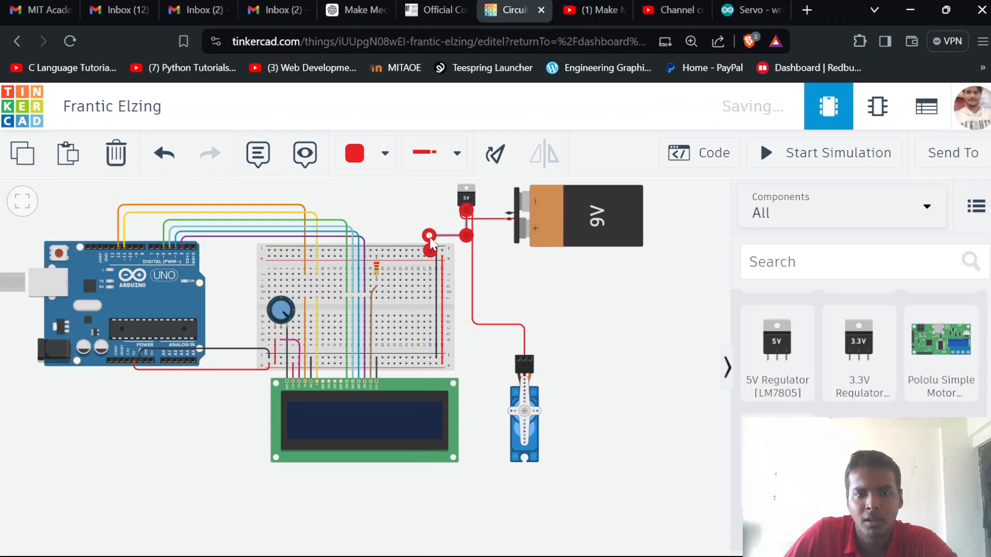
pyautogui.click(385, 153)
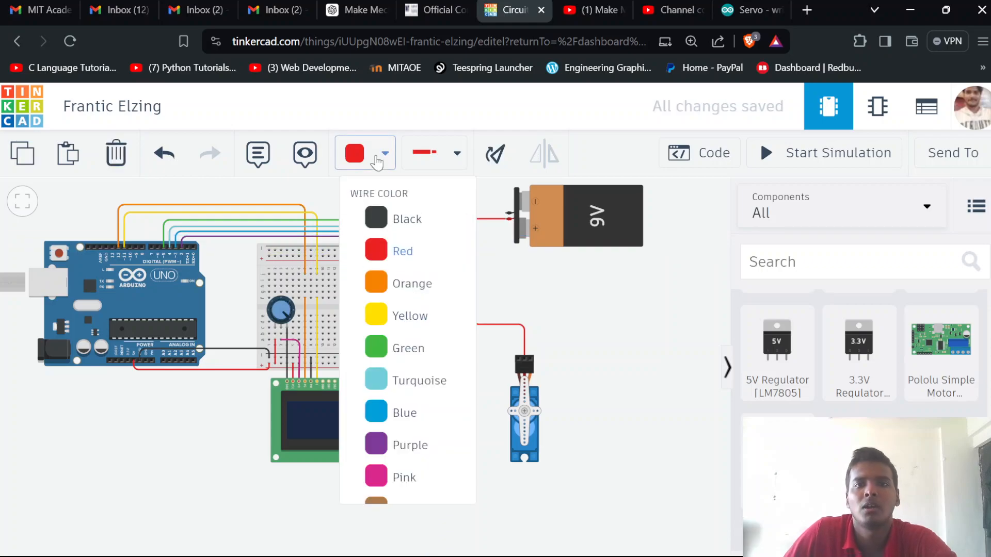
pyautogui.click(403, 221)
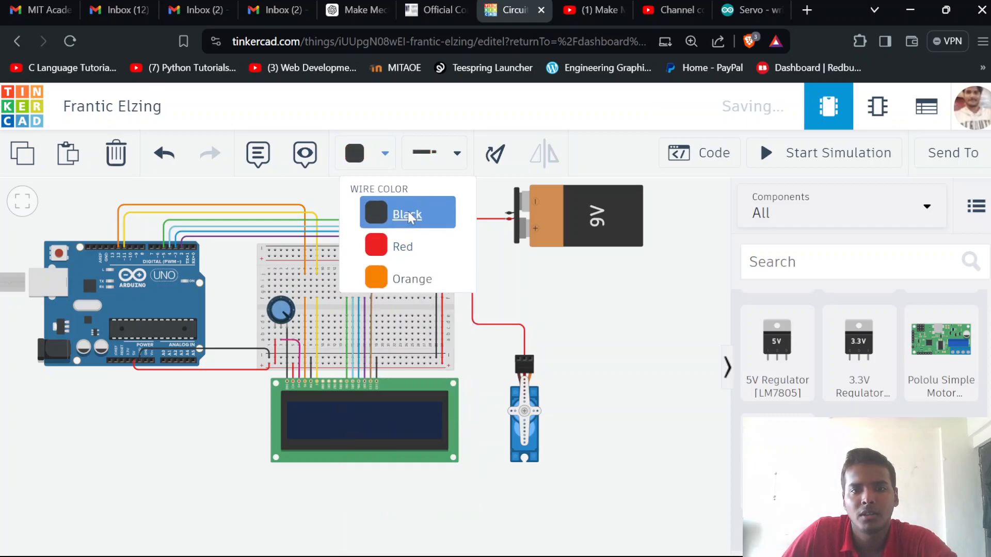
pyautogui.click(544, 279)
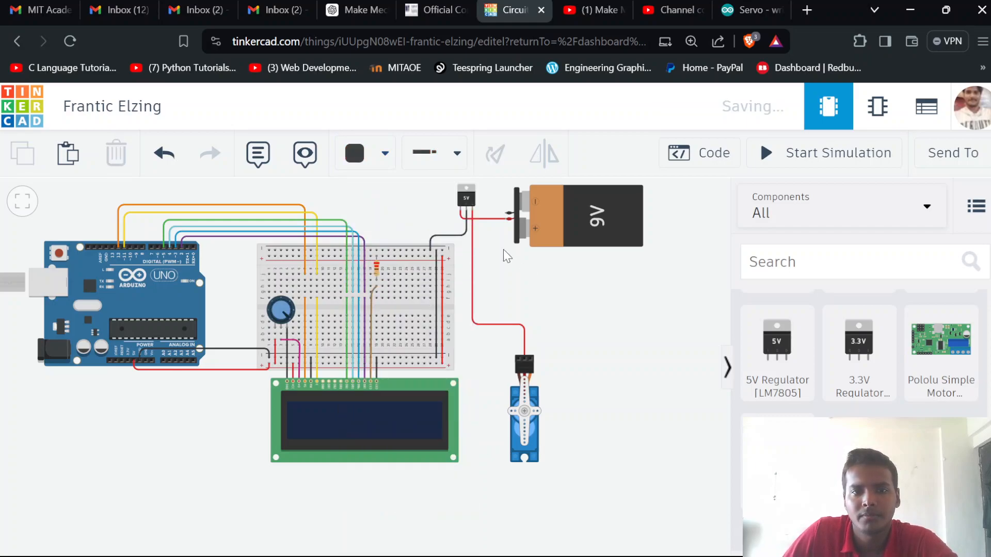
# - Wire the micro servo's Ground pin to the breadboard's upper negative rail in black
pyautogui.click(520, 360)
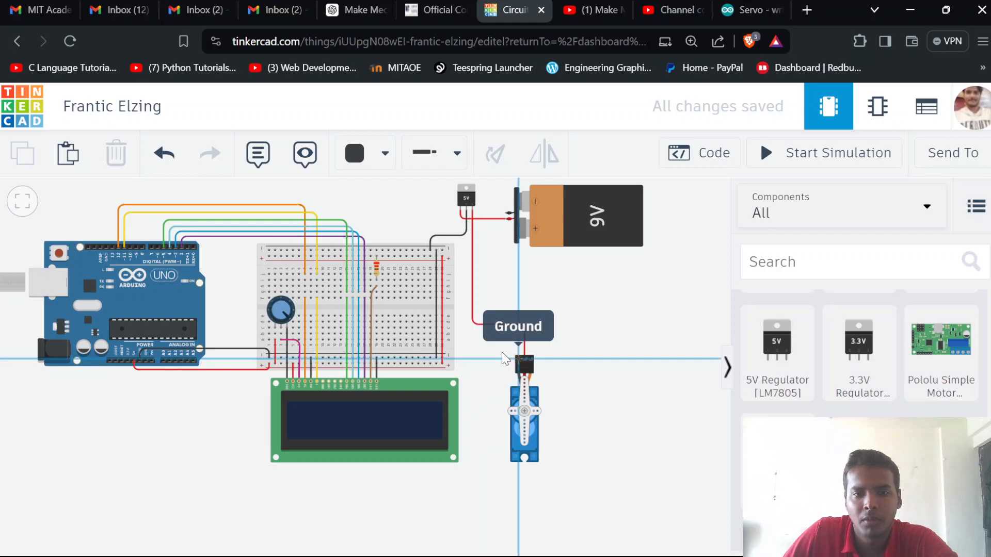
pyautogui.click(467, 357)
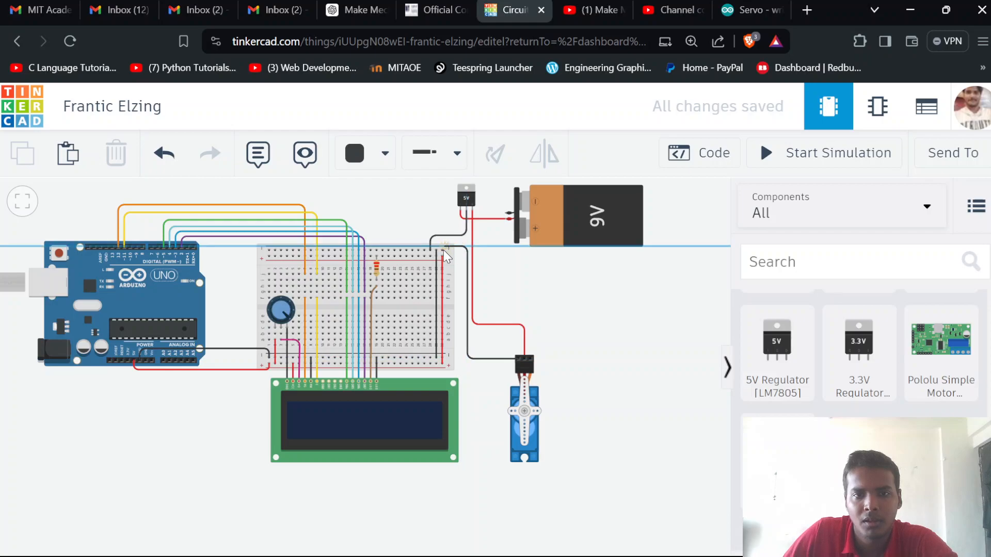
pyautogui.click(442, 250)
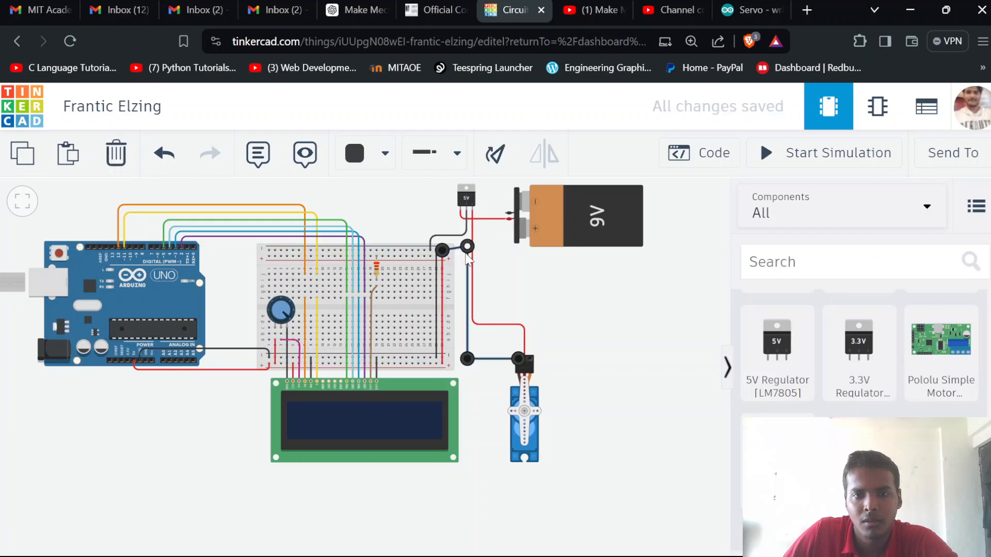
pyautogui.click(554, 274)
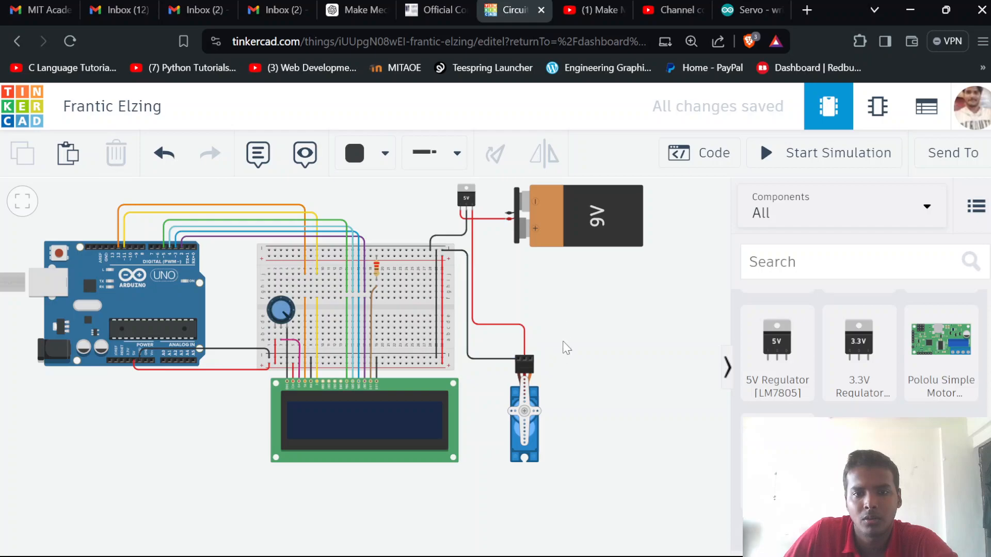
# - Wire the micro servo's signal pin to Arduino pin D9, routing the wire above the other digital-pin wires
pyautogui.click(533, 361)
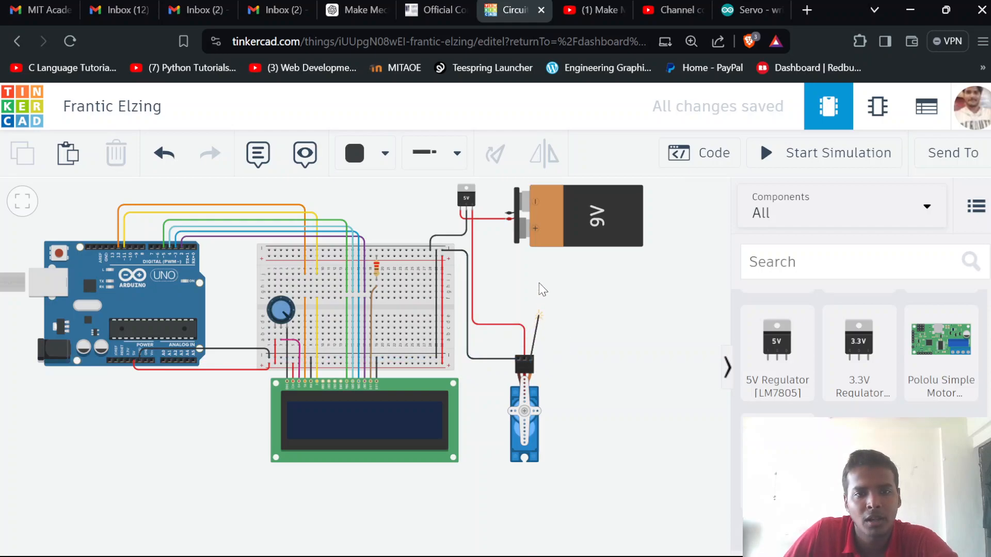
pyautogui.click(523, 275)
pyautogui.click(411, 264)
pyautogui.click(411, 207)
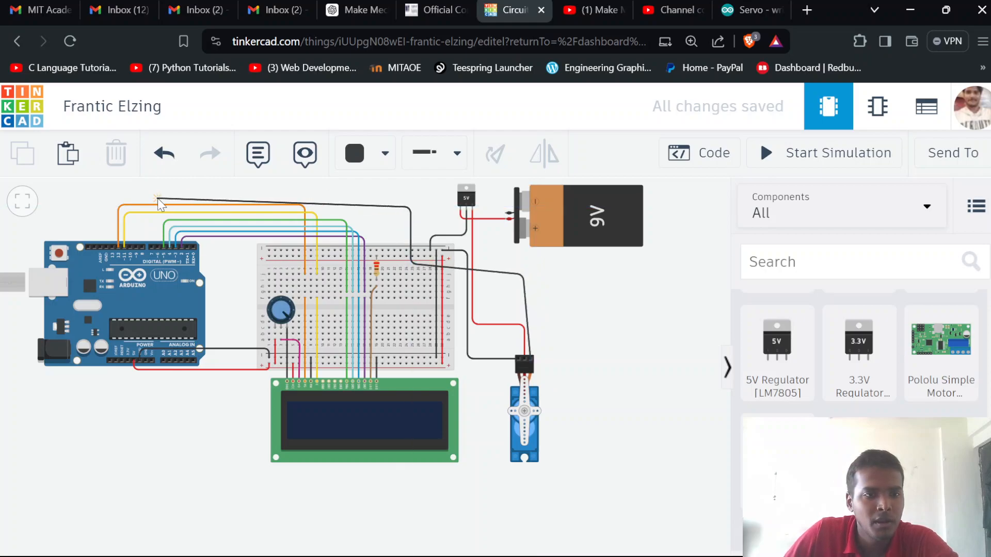
pyautogui.click(136, 197)
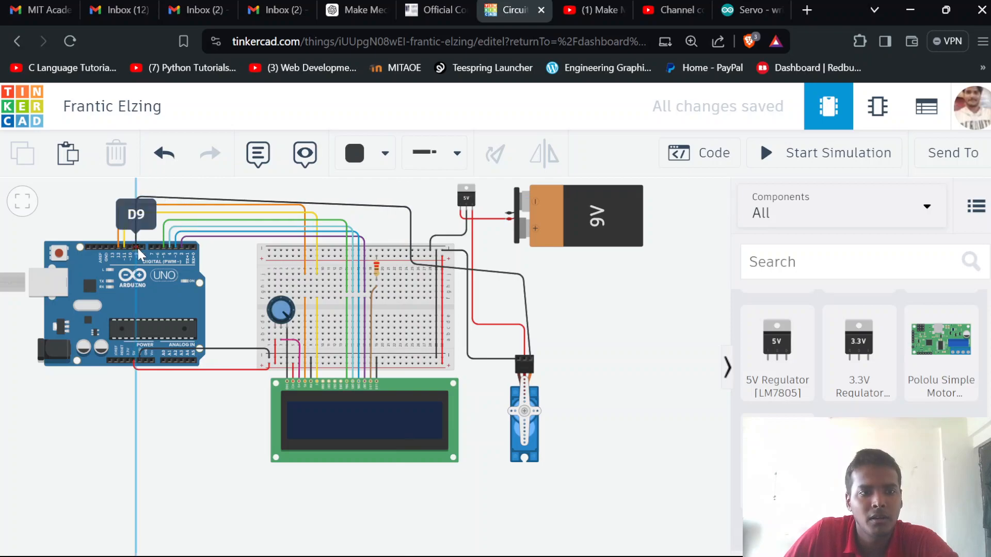
pyautogui.click(137, 248)
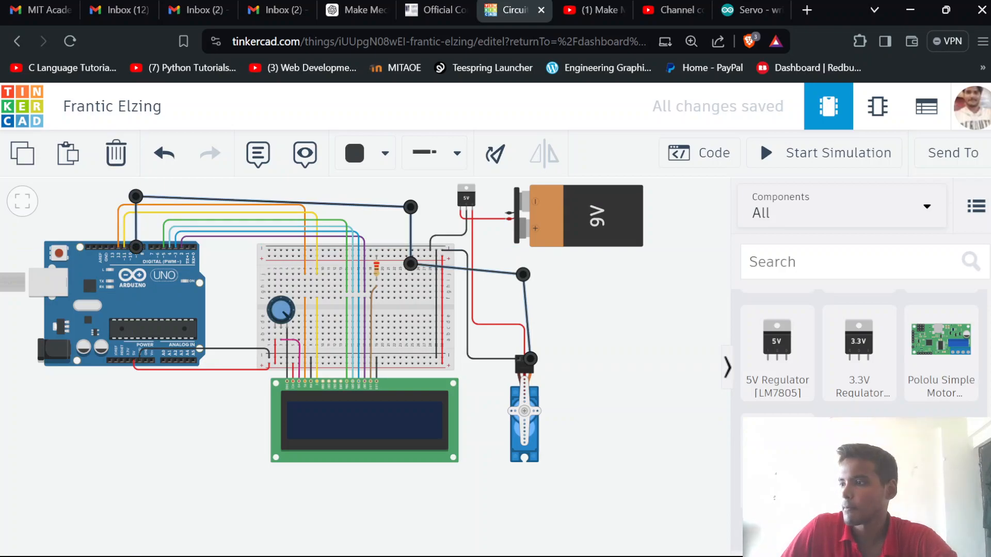
pyautogui.press('Escape')
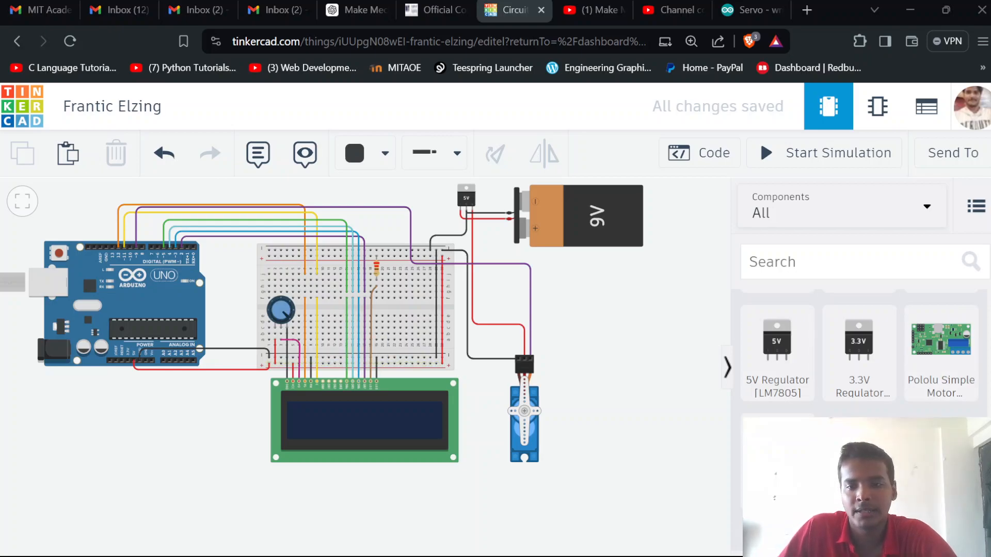
# - Place a second Potentiometer from the Input components across the breadboard's centre gap at columns 23 to 25
pyautogui.scroll(15, 859, 356)
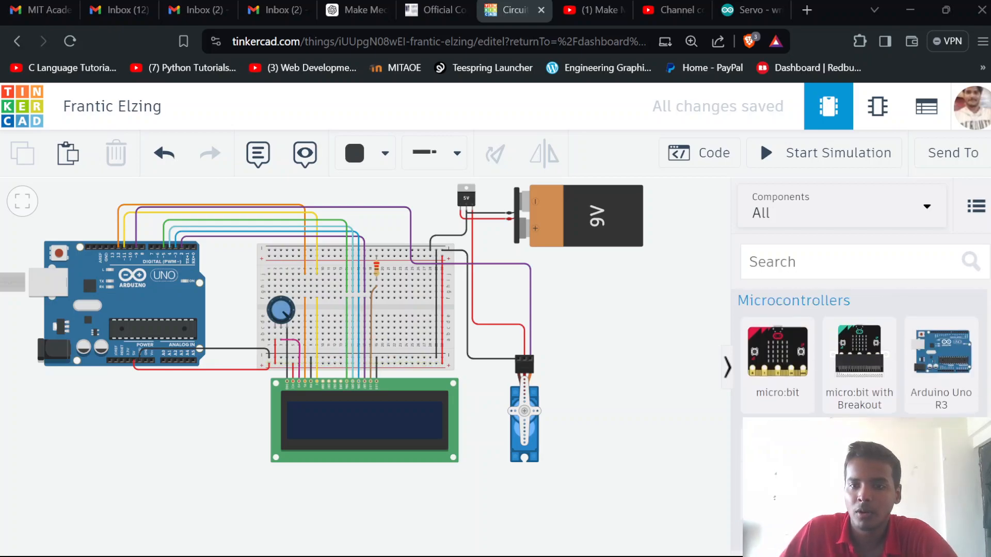
pyautogui.scroll(10, 860, 356)
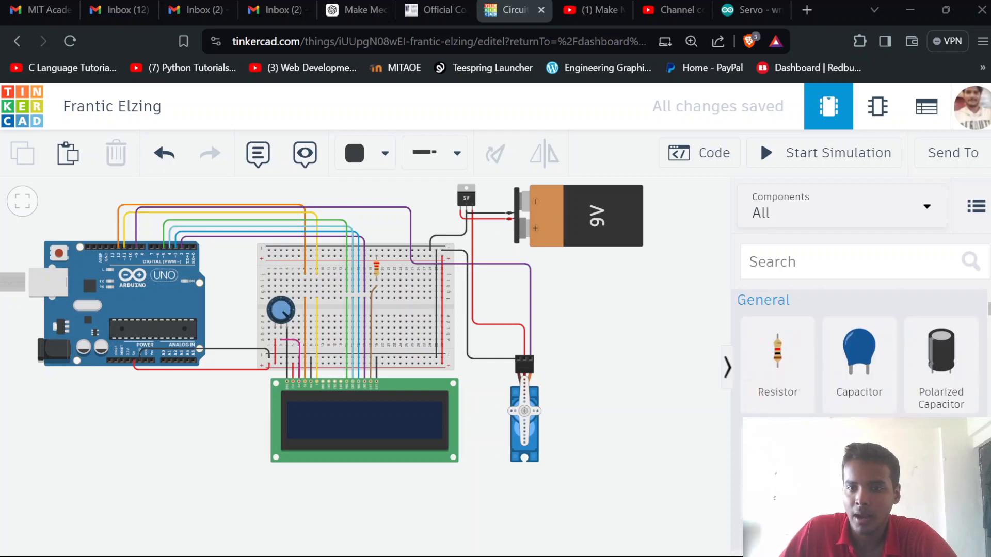
pyautogui.scroll(-4, 860, 356)
pyautogui.moveTo(860, 408); pyautogui.dragTo(407, 333)
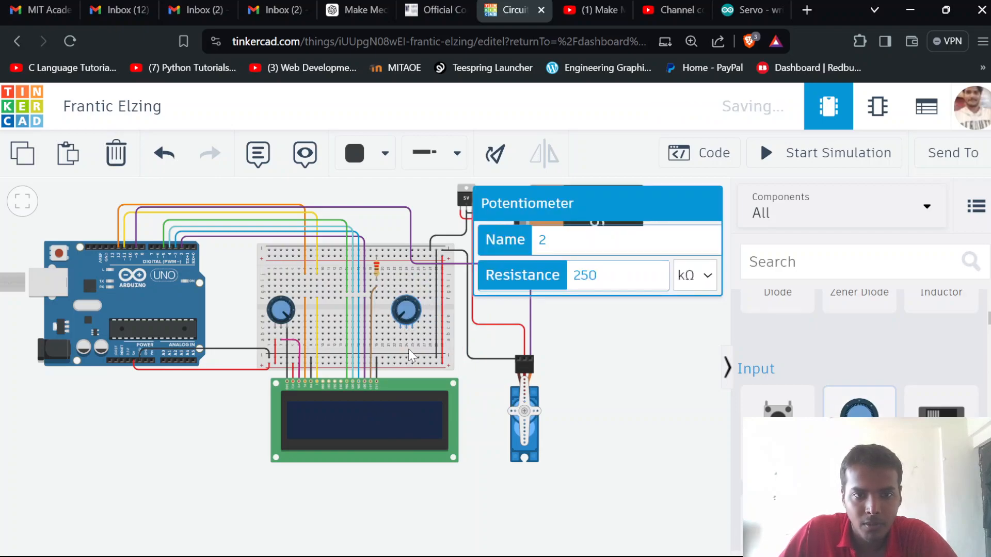
# - Wire the second potentiometer's column 23 terminal to the lower negative rail in black and its Terminal 2 to the lower positive rail in red
pyautogui.scroll(3, 408, 333)
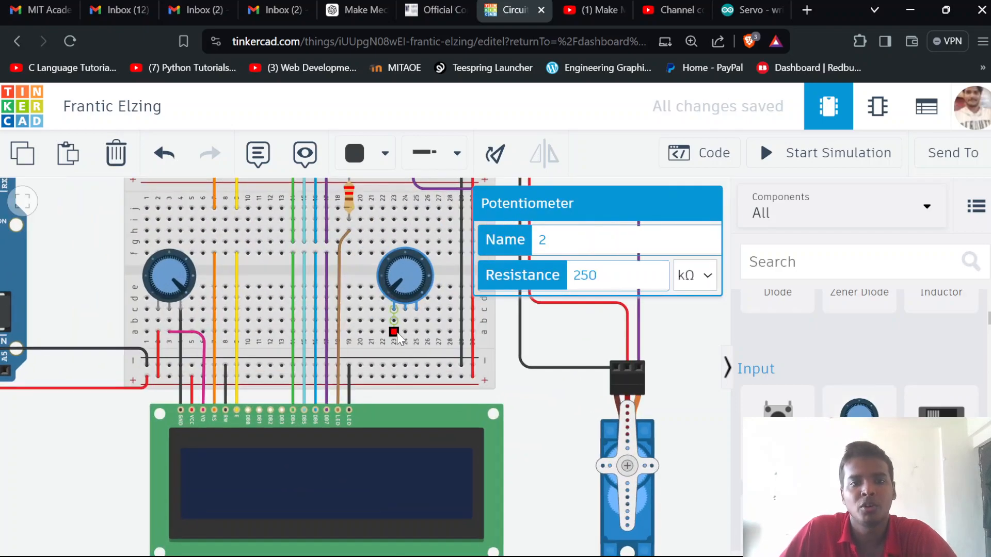
pyautogui.click(394, 333)
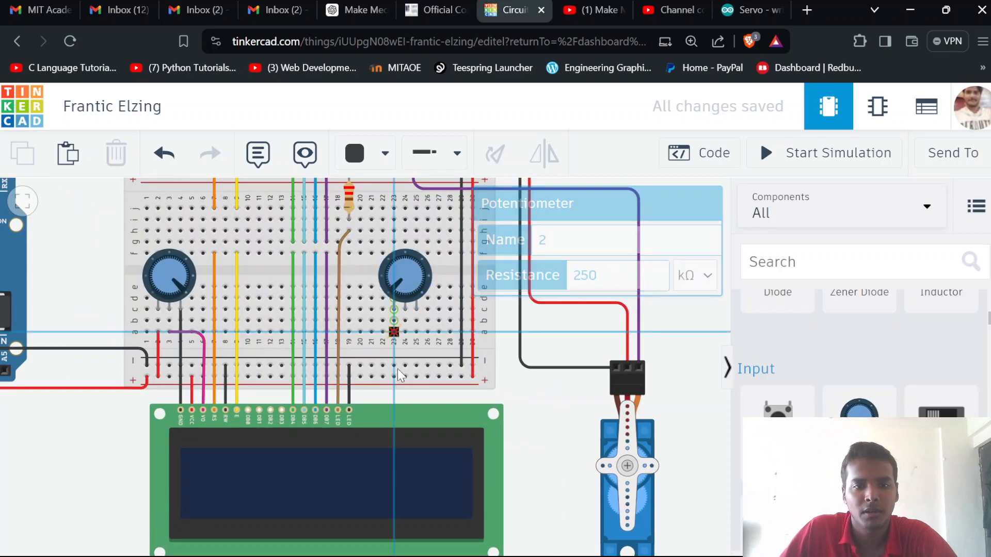
pyautogui.click(394, 365)
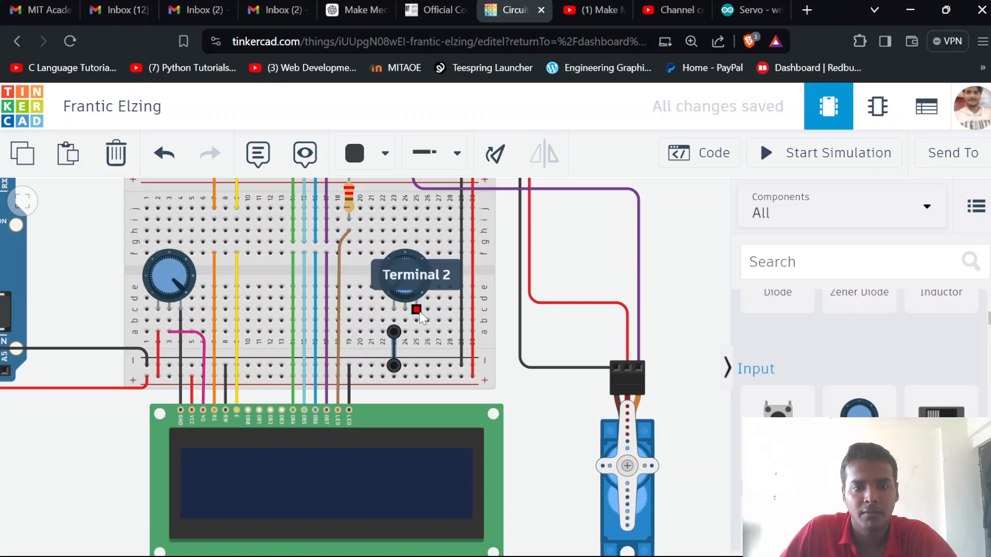
pyautogui.click(416, 310)
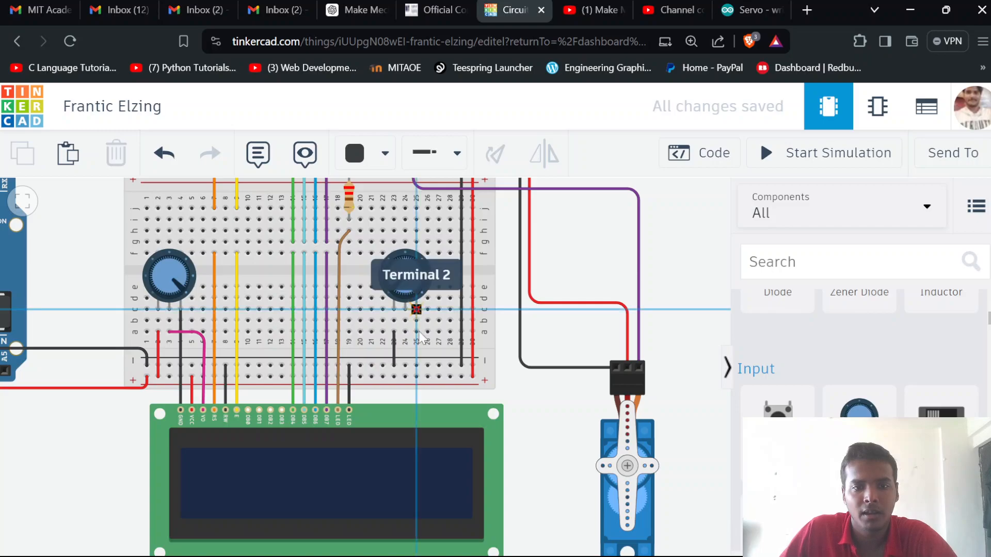
pyautogui.click(416, 377)
pyautogui.click(367, 157)
pyautogui.click(408, 250)
pyautogui.click(512, 274)
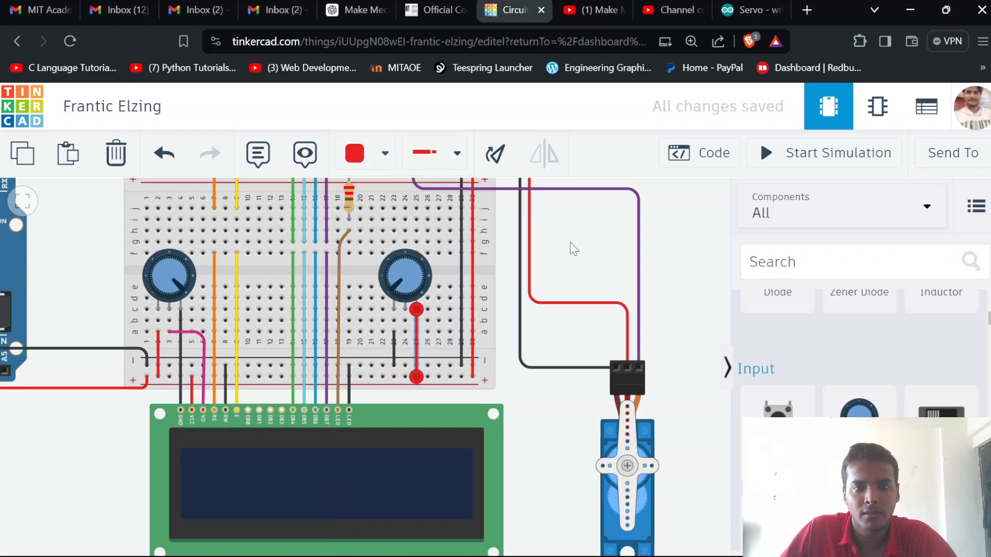
# - Wire the second potentiometer's wiper to Arduino pin A0, square up the wire's bends and colour it pink
pyautogui.click(406, 321)
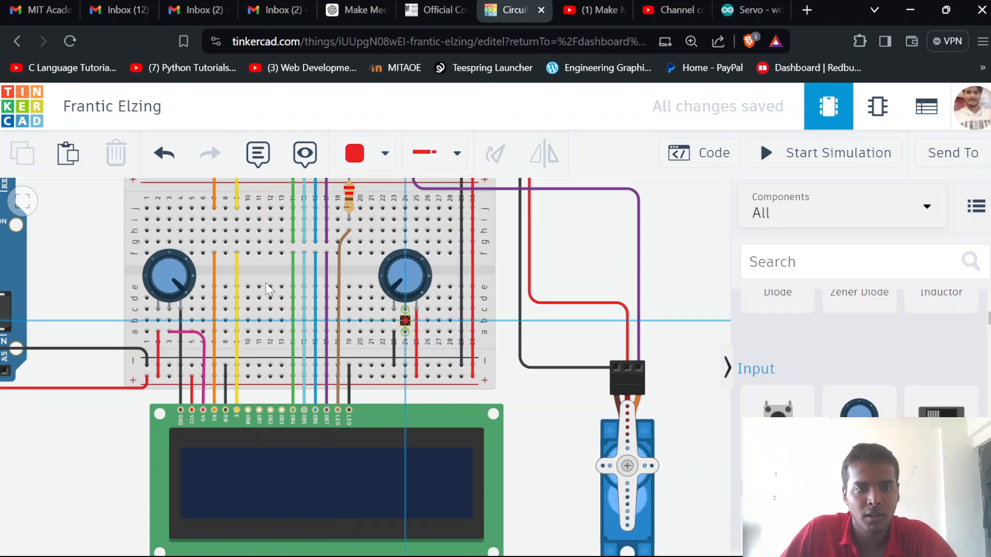
pyautogui.scroll(-2, 266, 283)
pyautogui.scroll(-2, 265, 283)
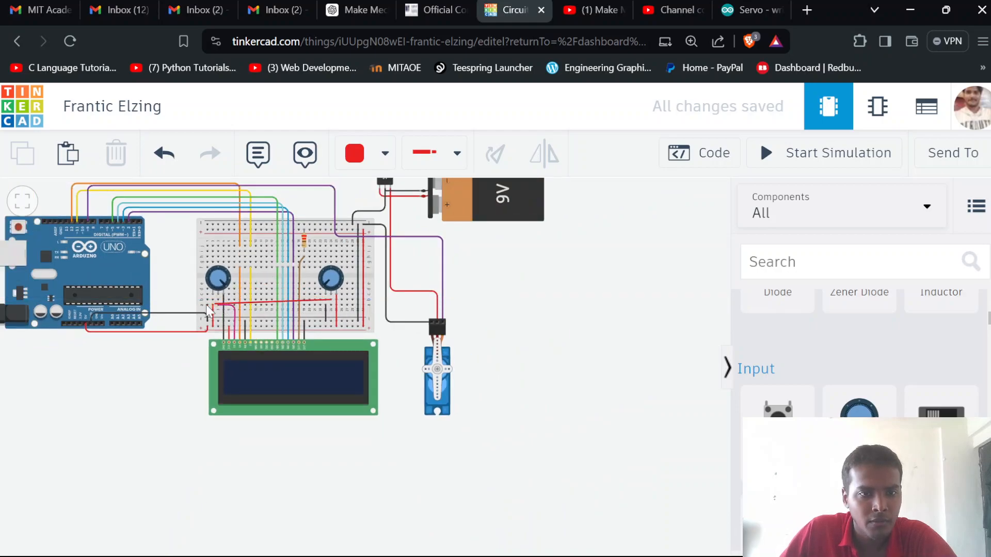
pyautogui.click(176, 299)
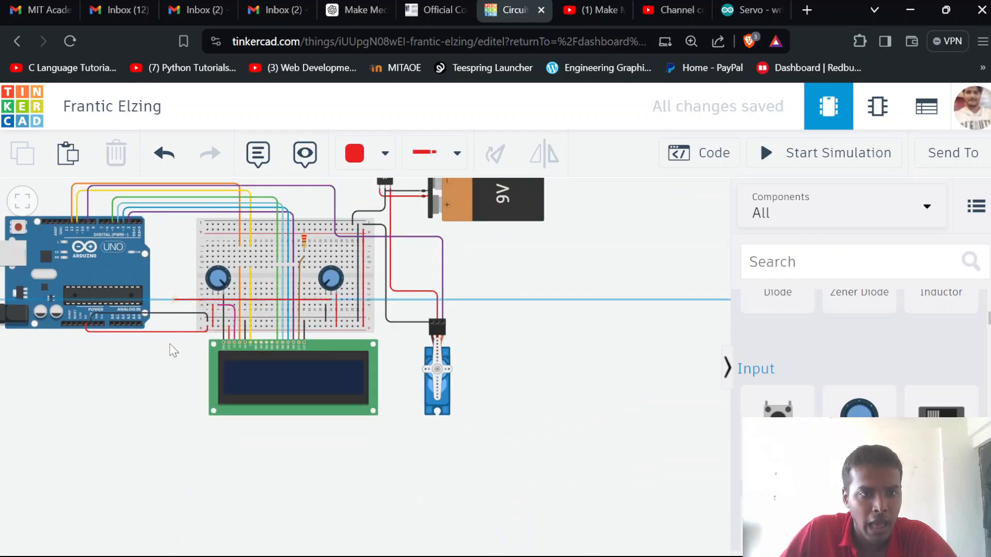
pyautogui.click(170, 351)
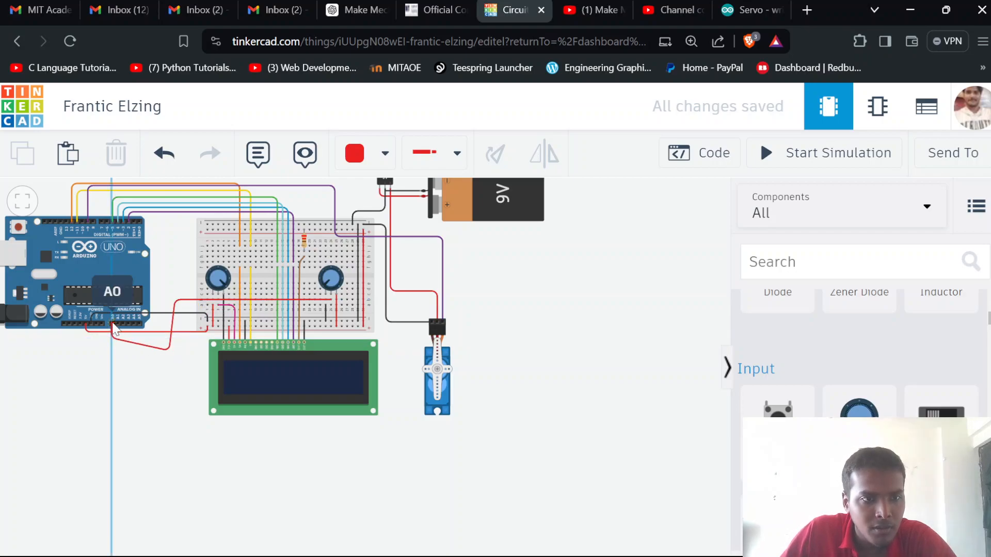
pyautogui.click(113, 325)
pyautogui.moveTo(115, 331); pyautogui.dragTo(115, 353)
pyautogui.moveTo(175, 354); pyautogui.dragTo(175, 344)
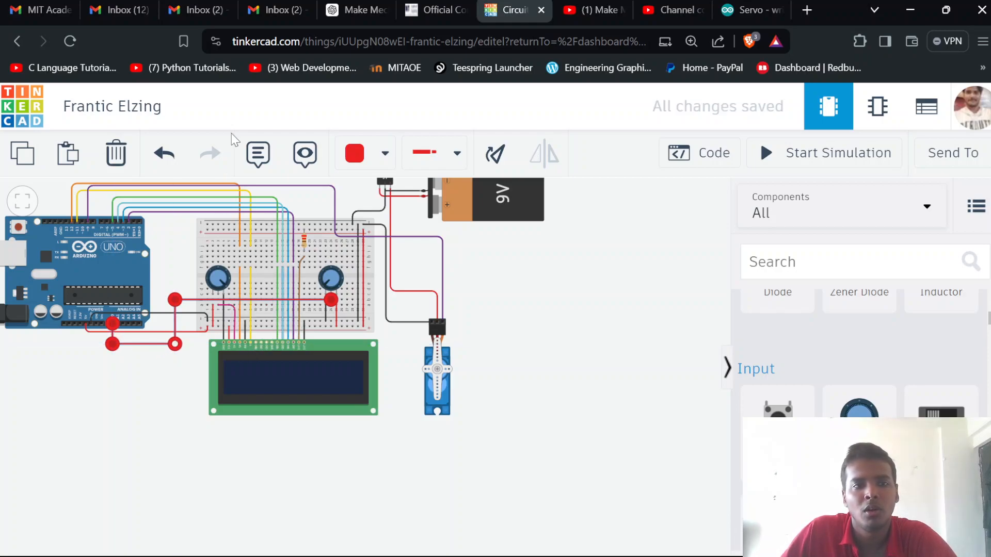
pyautogui.click(384, 153)
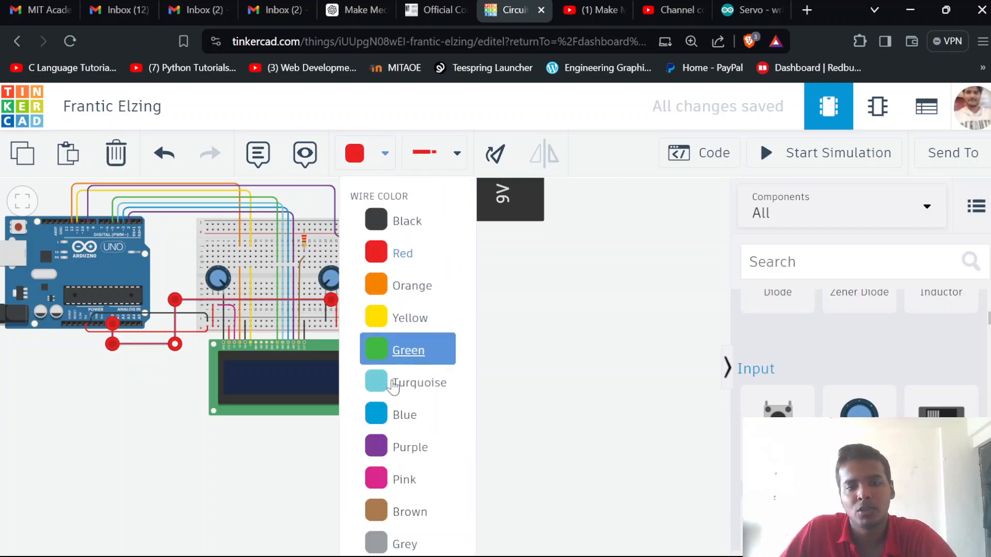
pyautogui.click(401, 477)
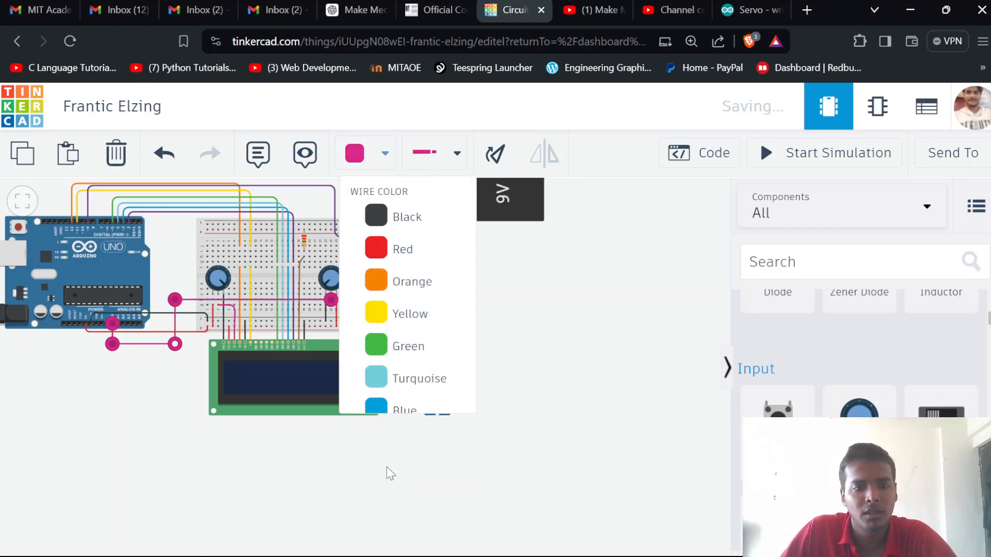
# - Shorten the second potentiometer's red positive-rail wire by moving its upper end from row c to row b in column 25
pyautogui.click(155, 405)
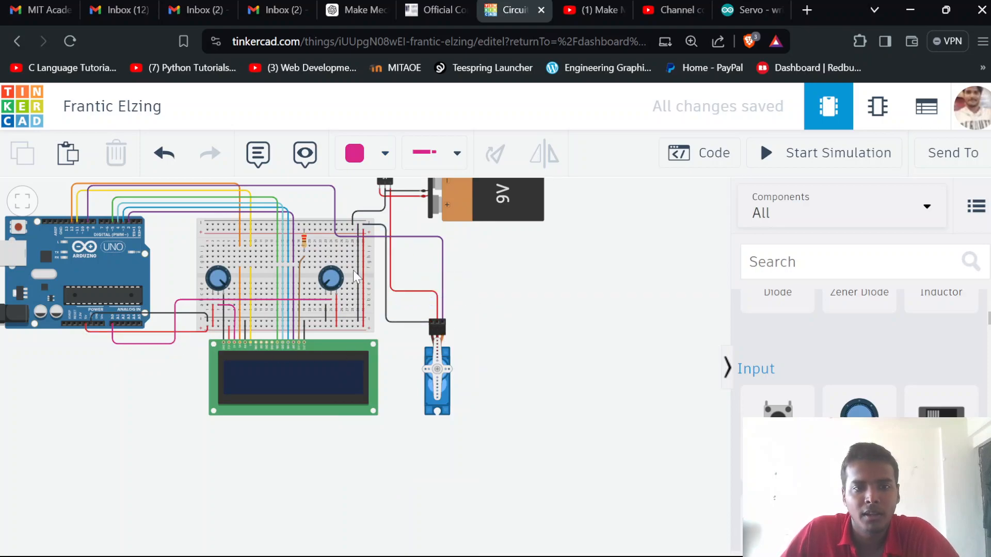
pyautogui.scroll(5, 344, 295)
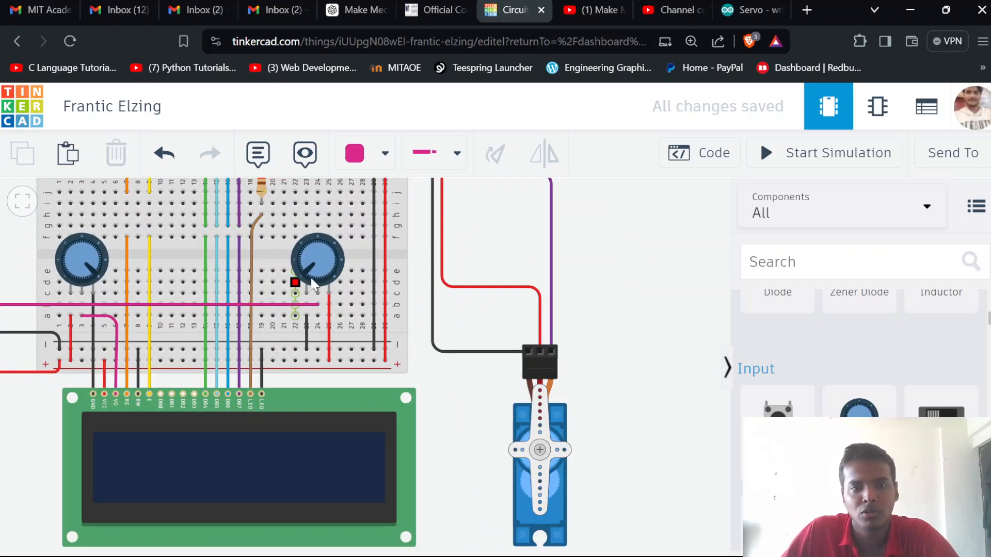
pyautogui.moveTo(305, 250); pyautogui.dragTo(316, 263)
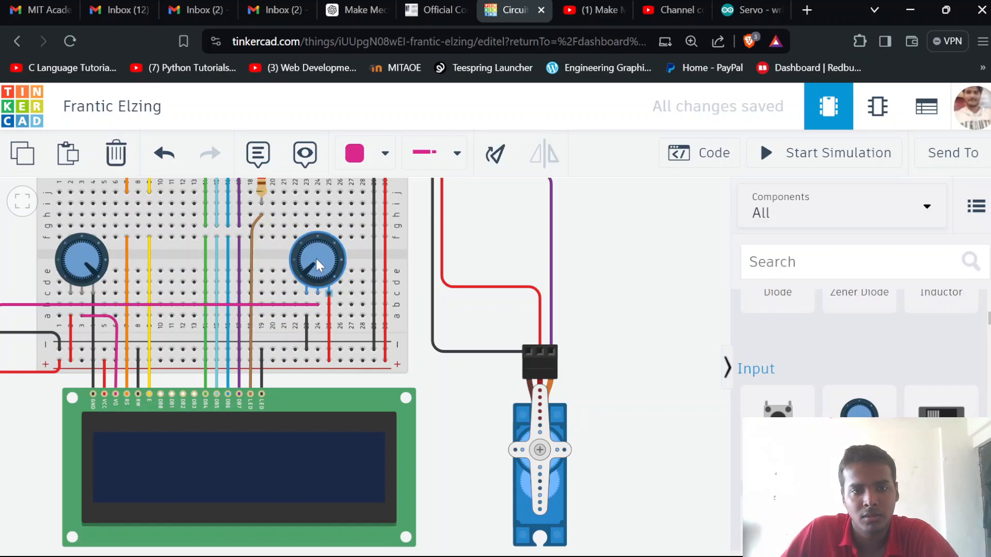
pyautogui.click(329, 309)
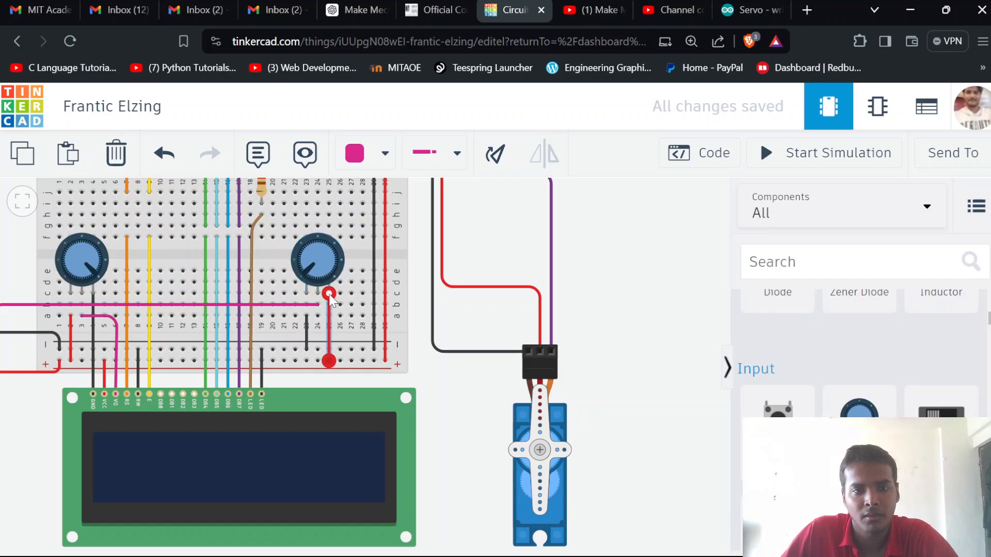
pyautogui.moveTo(329, 294); pyautogui.dragTo(329, 305)
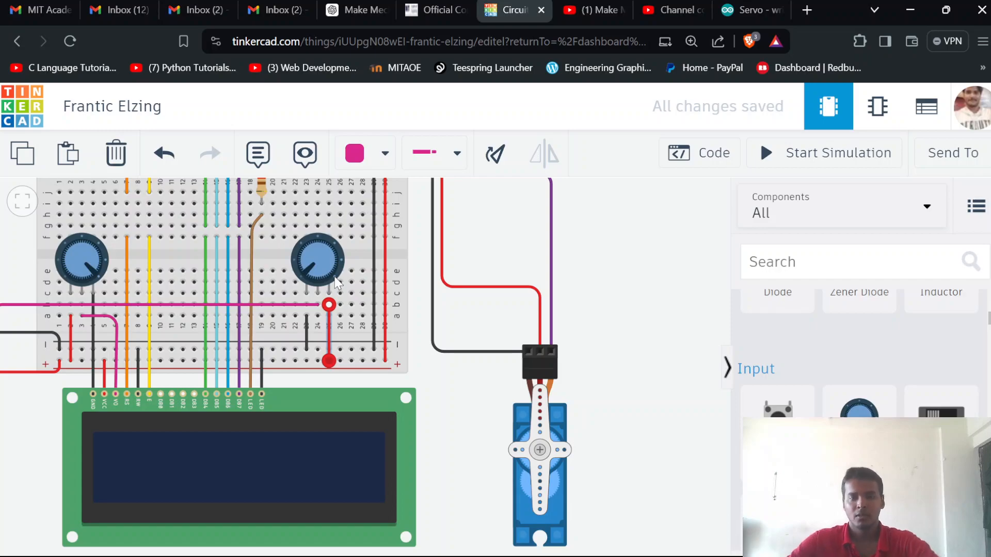
pyautogui.scroll(-1, 466, 310)
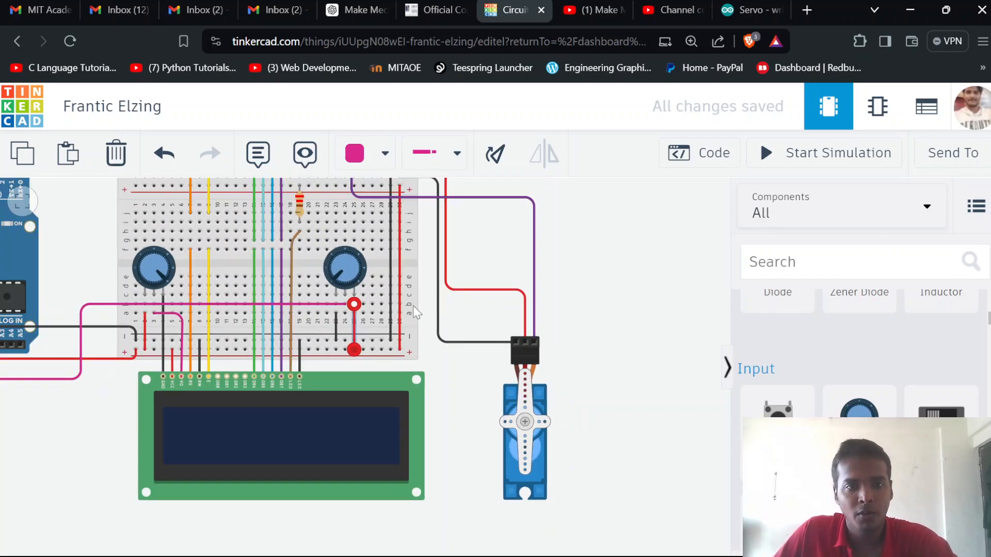
pyautogui.scroll(-1, 413, 306)
pyautogui.moveTo(476, 265); pyautogui.dragTo(518, 300)
pyautogui.scroll(-1, 518, 305)
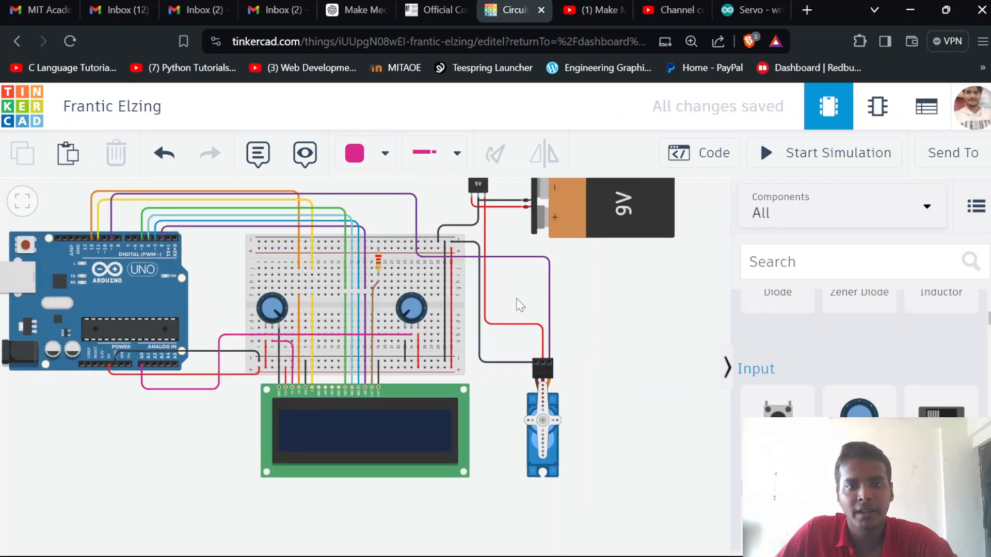
pyautogui.moveTo(519, 320); pyautogui.dragTo(625, 304)
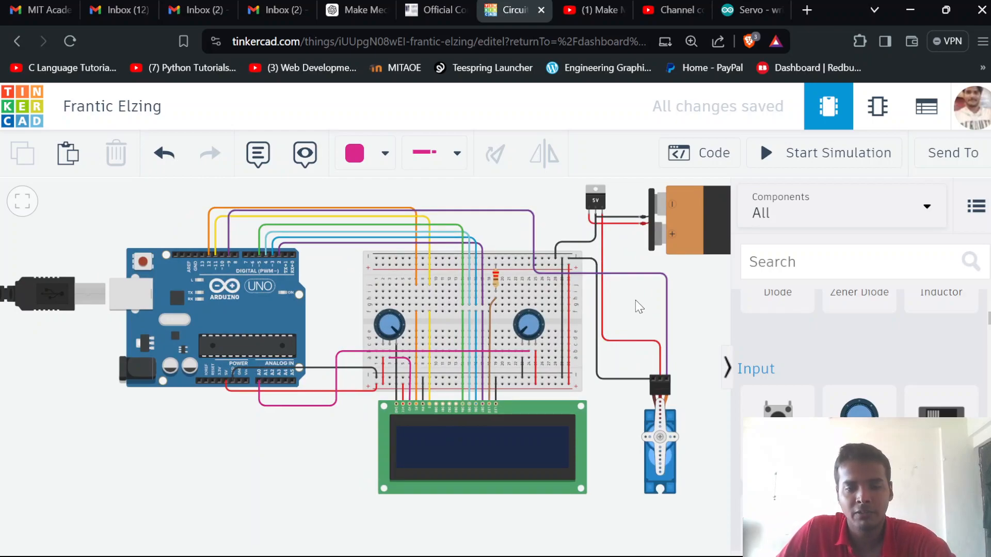
pyautogui.moveTo(636, 300); pyautogui.dragTo(622, 299)
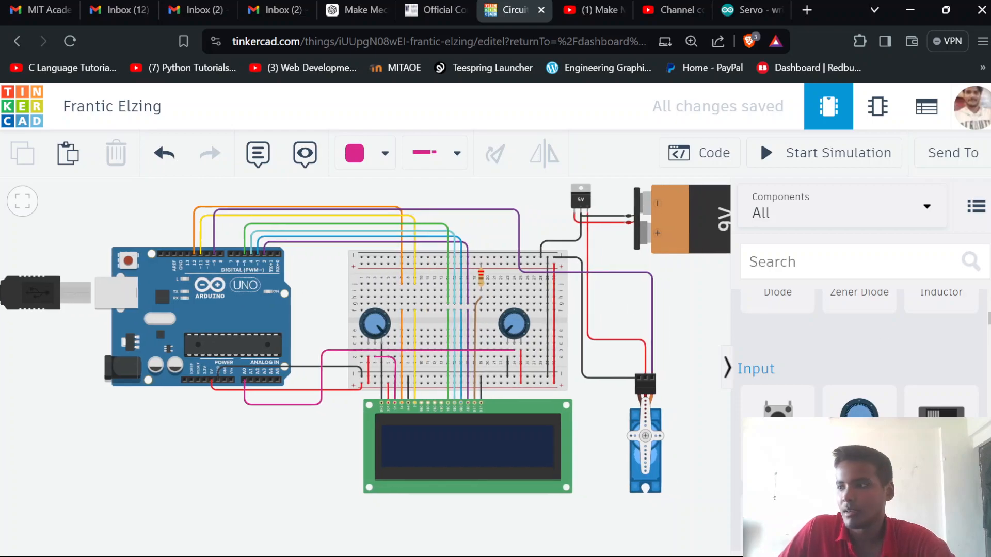